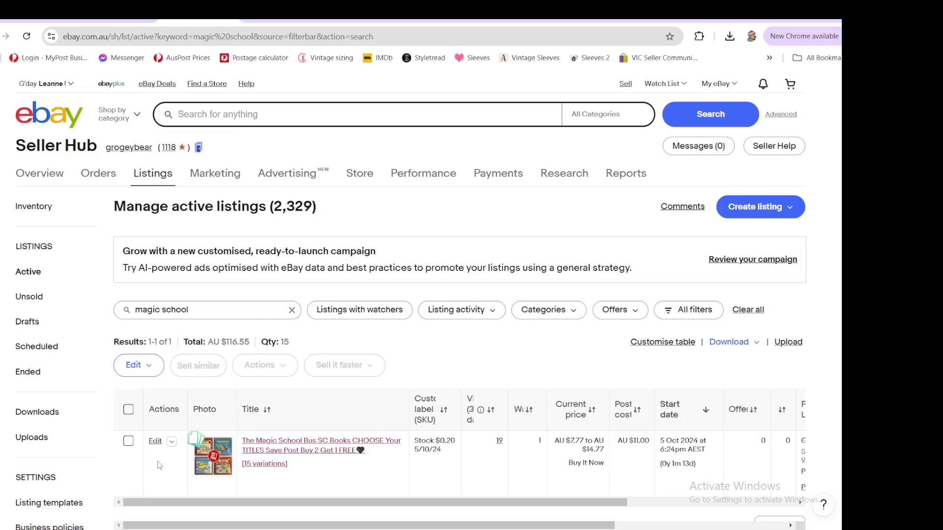
# - Open the Magic School Bus listing for revision and open its variations for editing
pyautogui.scroll(-1, 519, 363)
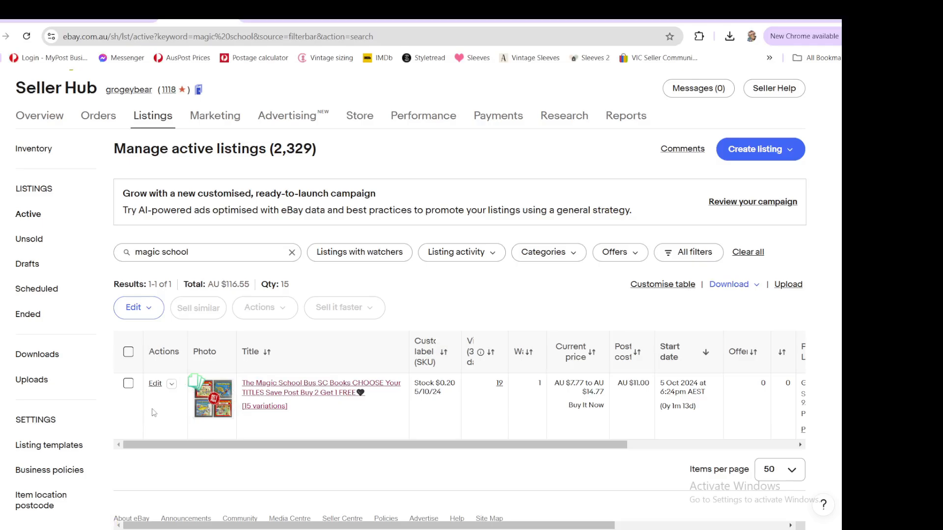
pyautogui.click(155, 384)
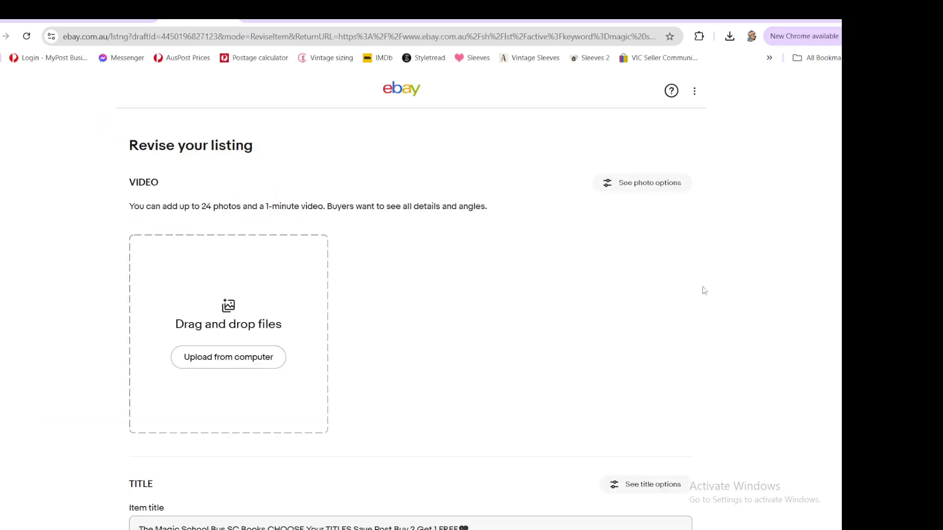
pyautogui.scroll(-7, 545, 304)
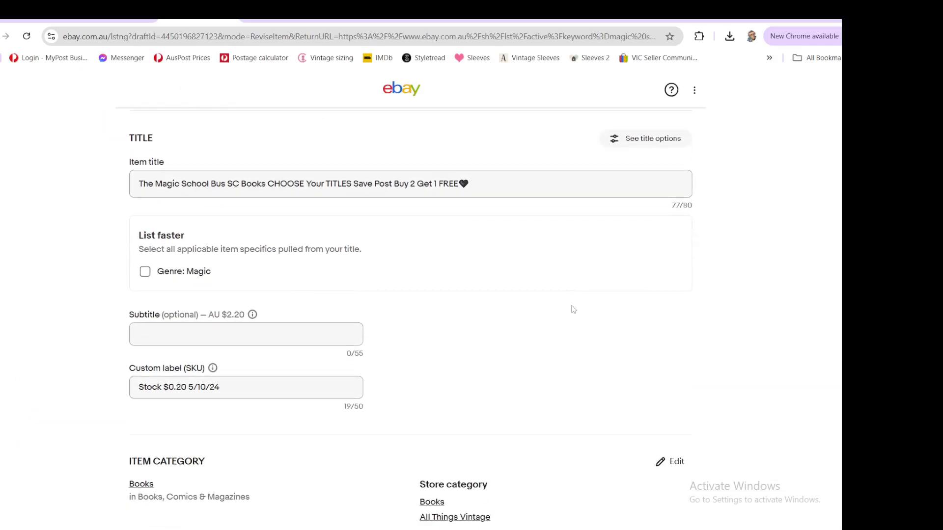
pyautogui.scroll(-15, 625, 316)
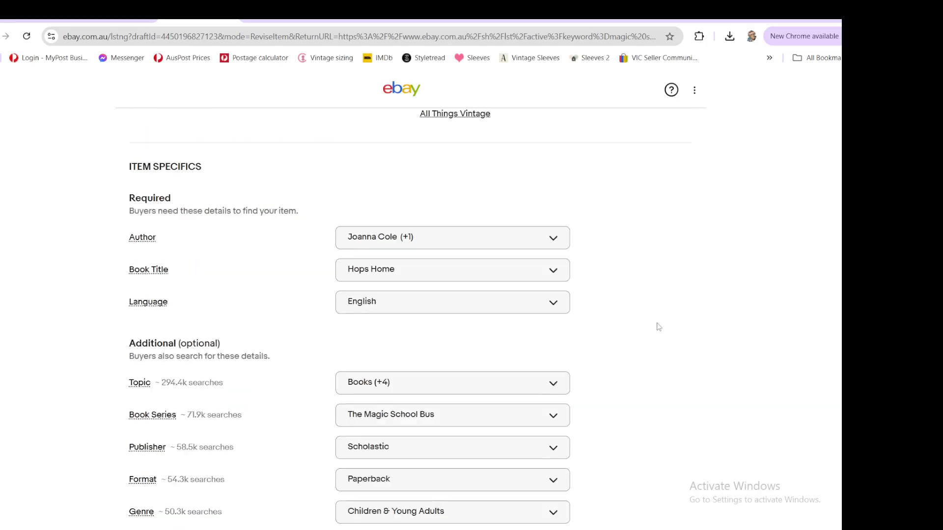
pyautogui.scroll(-8, 648, 332)
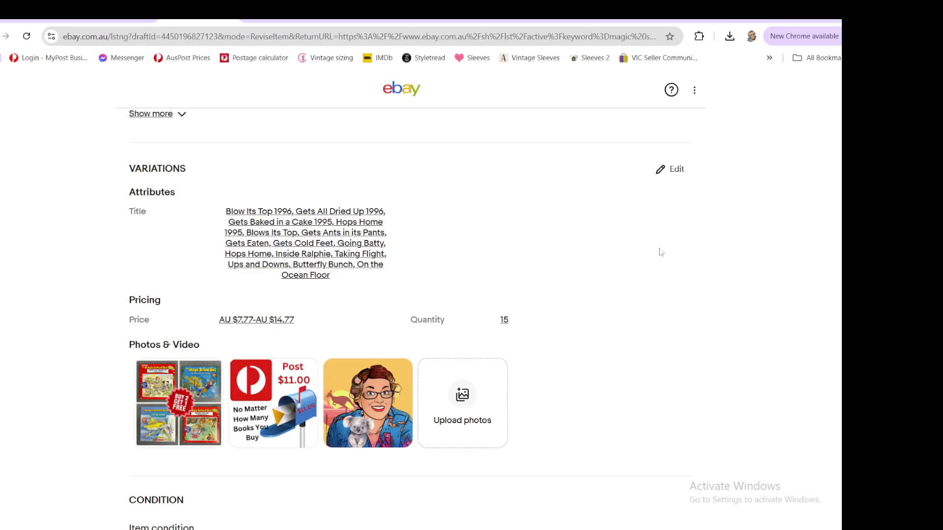
pyautogui.click(676, 169)
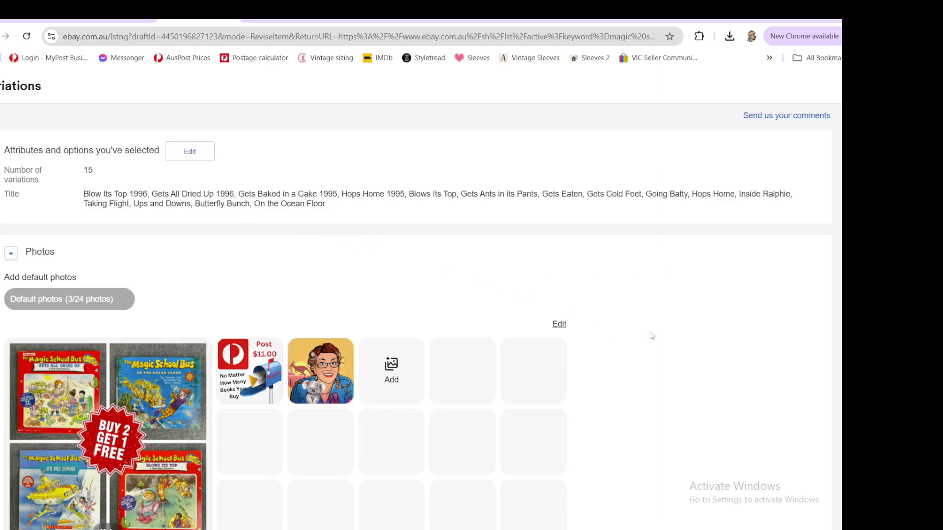
# - Set the Butterfly Bunch variation's quantity to 1
pyautogui.scroll(-8, 659, 327)
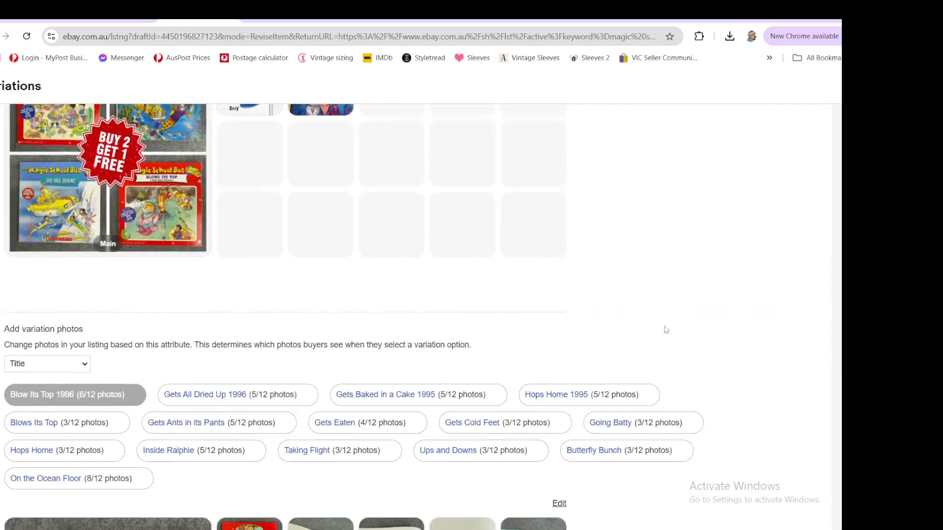
pyautogui.scroll(-7, 673, 327)
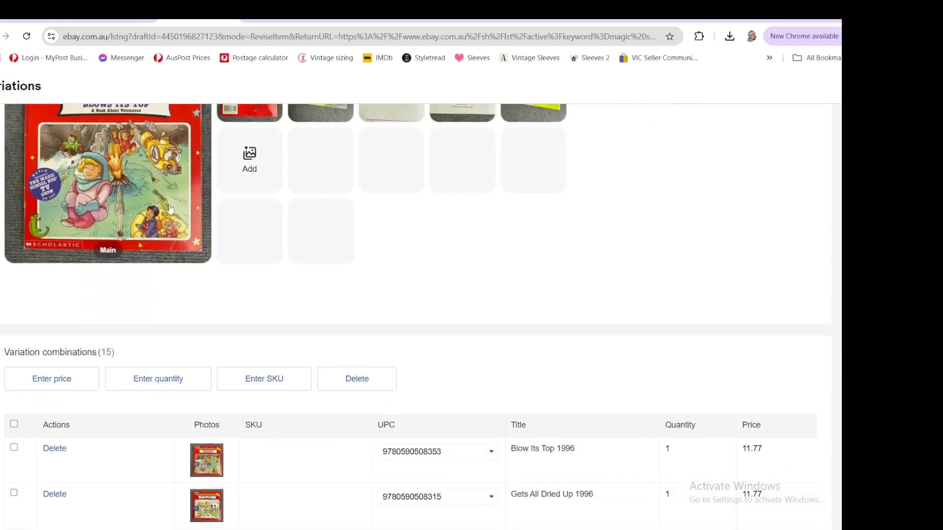
pyautogui.scroll(-5, 528, 313)
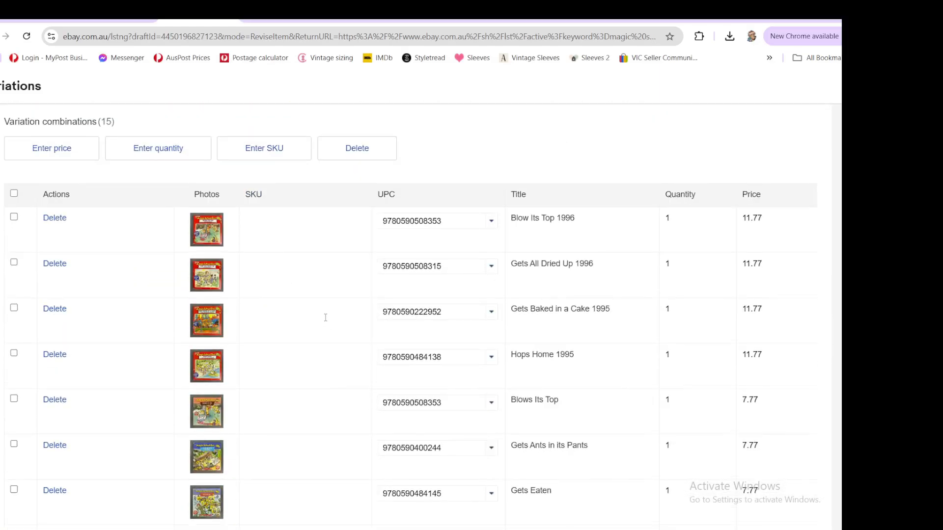
pyautogui.scroll(-8, 326, 317)
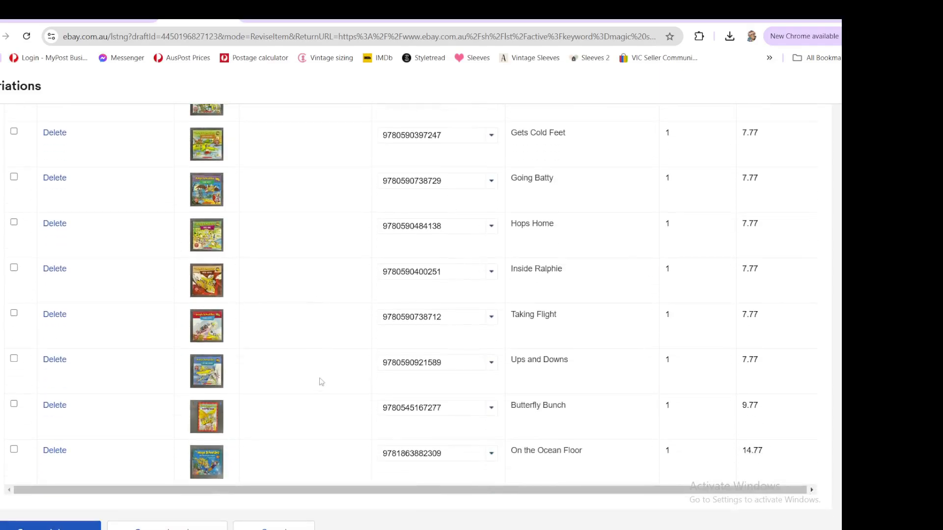
pyautogui.doubleClick(667, 404)
pyautogui.write('2')
pyautogui.press('BackSpace')
pyautogui.write('1')
# - Add a new Title option named Butterfly Battle and place it just before Butterfly Bunch
pyautogui.scroll(15, 415, 390)
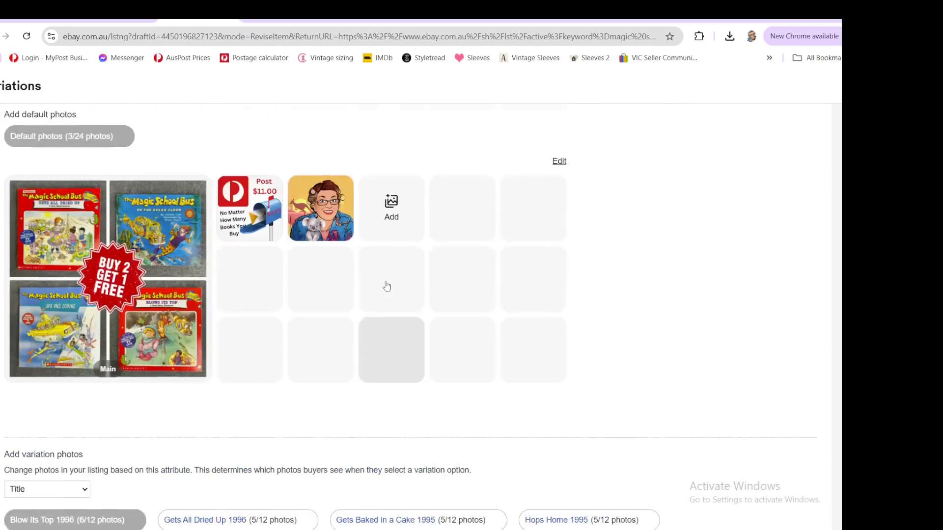
pyautogui.scroll(3, 386, 286)
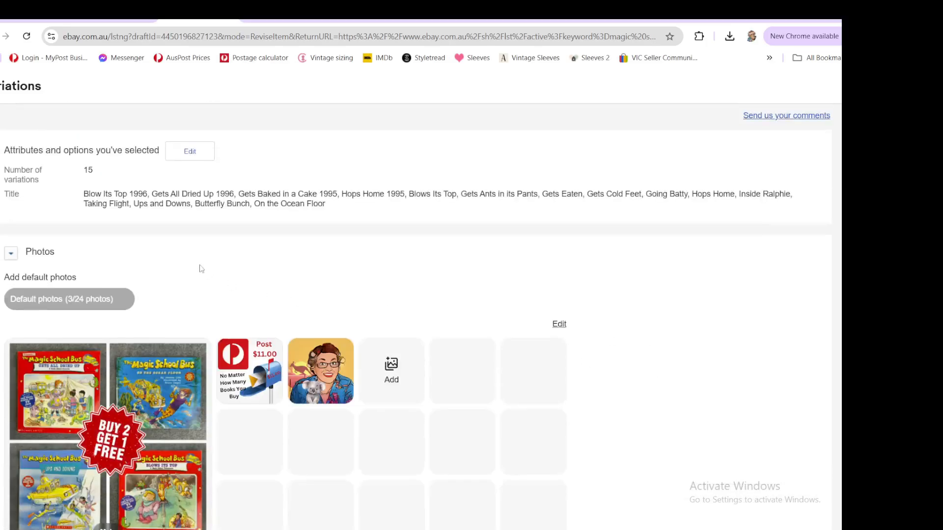
pyautogui.click(190, 151)
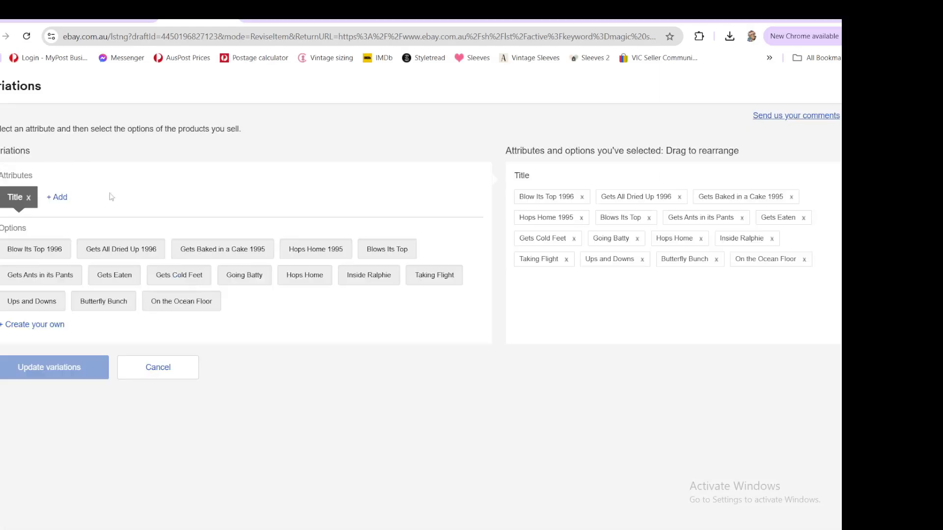
pyautogui.click(57, 328)
pyautogui.click(100, 327)
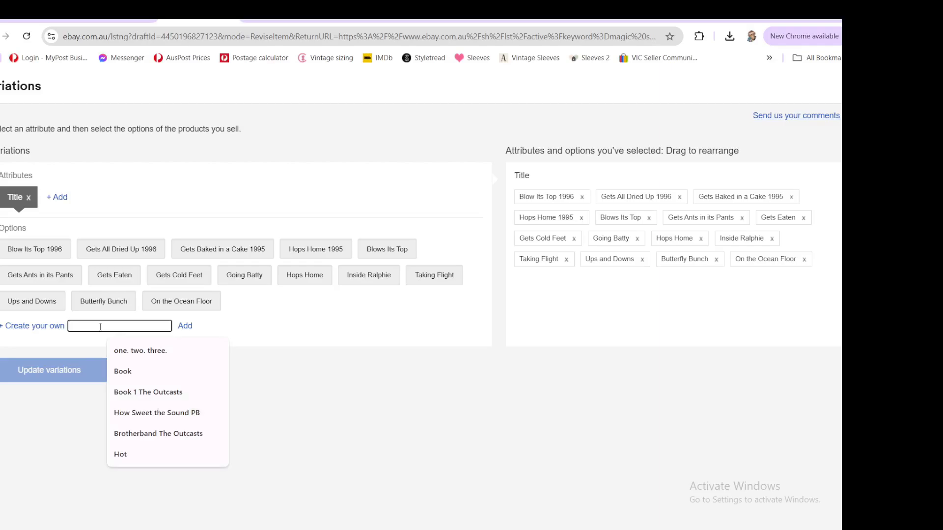
pyautogui.write('Butterfly')
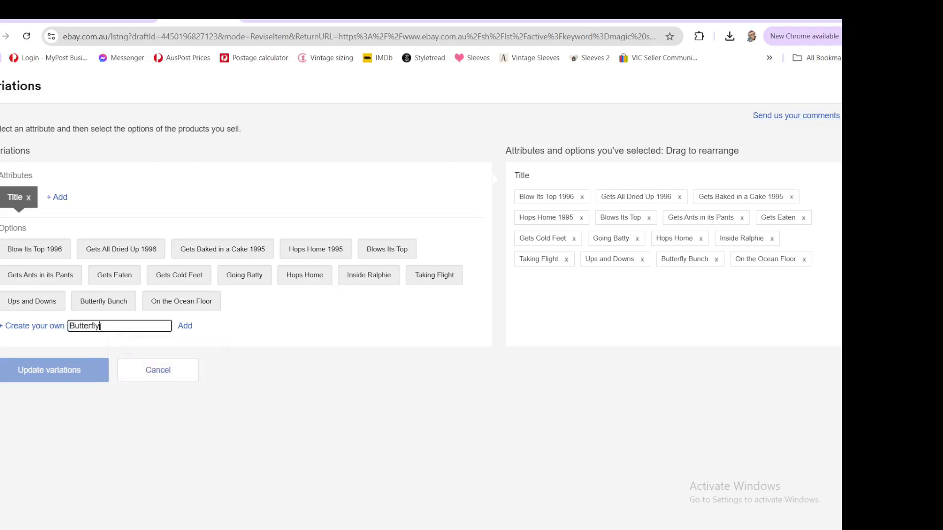
pyautogui.write(' Battle')
pyautogui.click(185, 327)
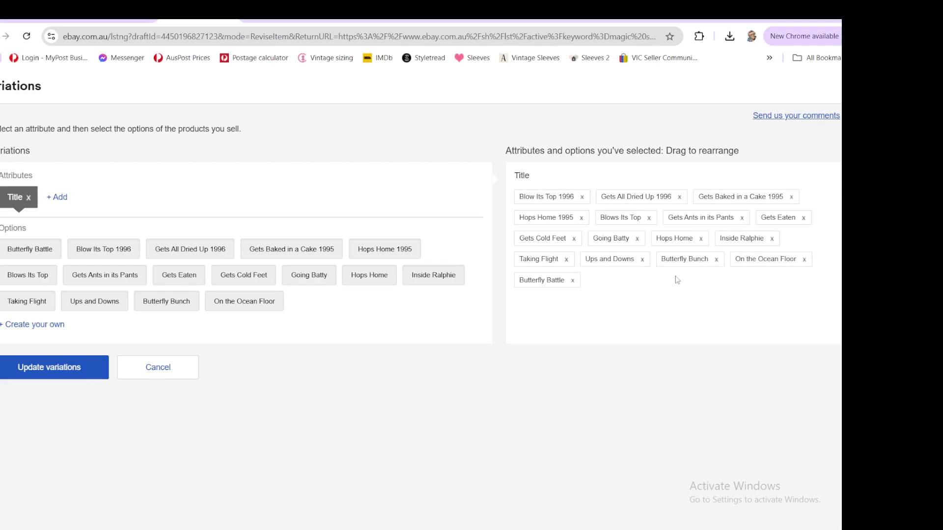
pyautogui.moveTo(535, 279); pyautogui.dragTo(663, 277)
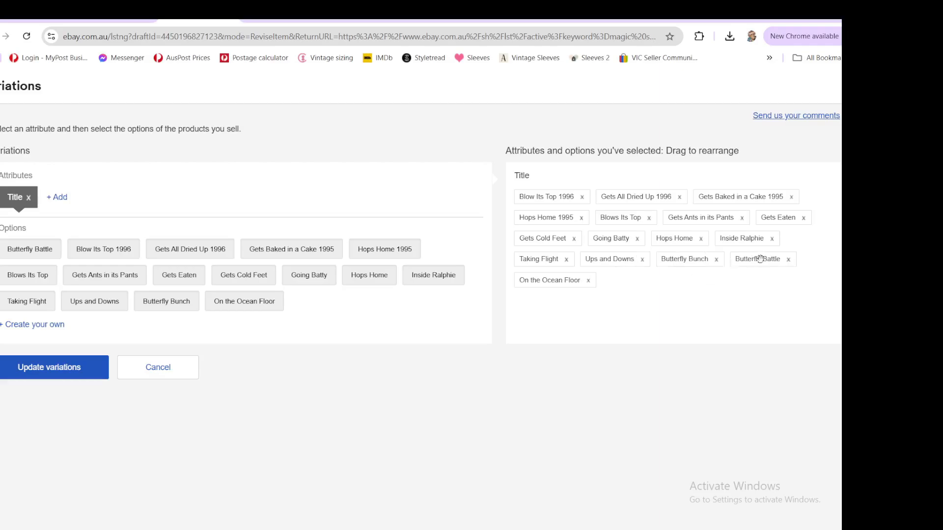
pyautogui.moveTo(760, 259); pyautogui.dragTo(689, 262)
# - Add an Insect Invaders title option before On the Ocean Floor and update the variations, adding rows automatically
pyautogui.click(35, 325)
pyautogui.write('Insect I')
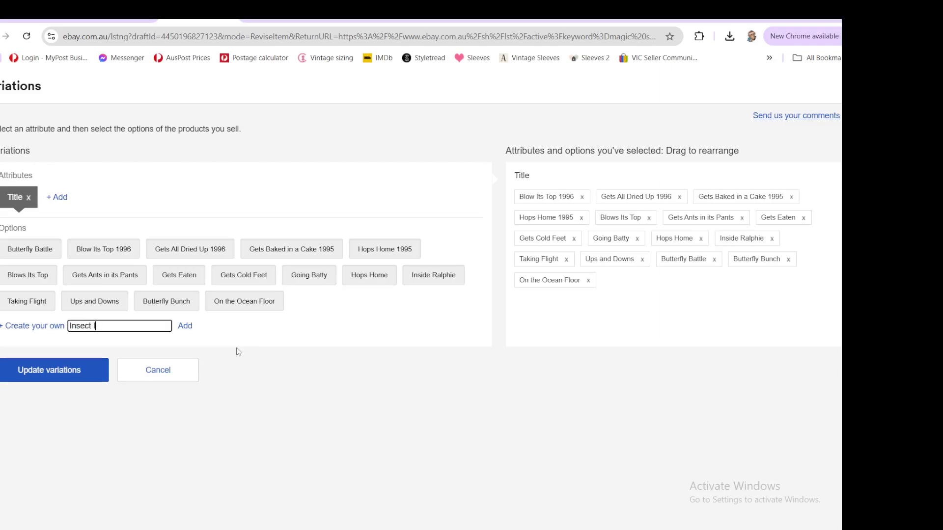
pyautogui.write('nvaders')
pyautogui.click(185, 326)
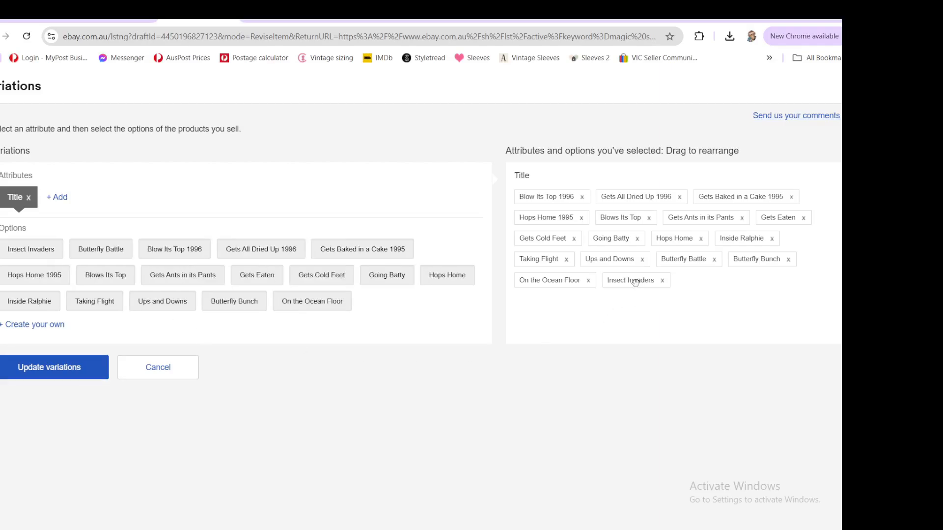
pyautogui.moveTo(634, 282); pyautogui.dragTo(807, 273)
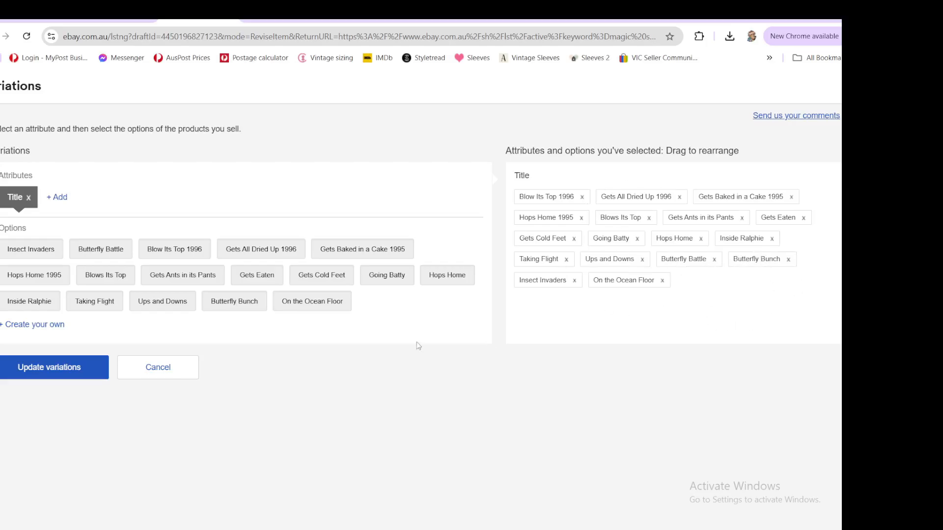
pyautogui.click(52, 368)
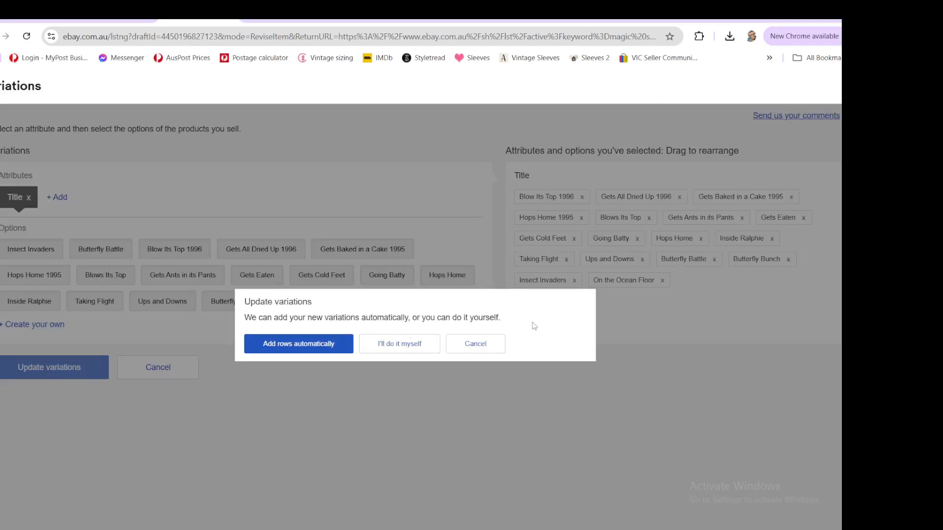
pyautogui.click(310, 346)
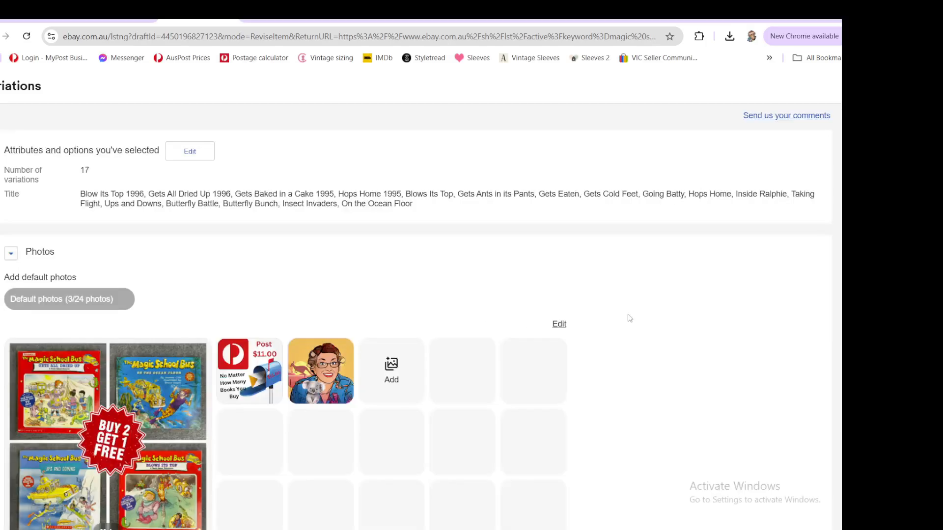
# - Upload three photos each for the Insect Invaders and Butterfly Battle variations
pyautogui.scroll(-8, 496, 290)
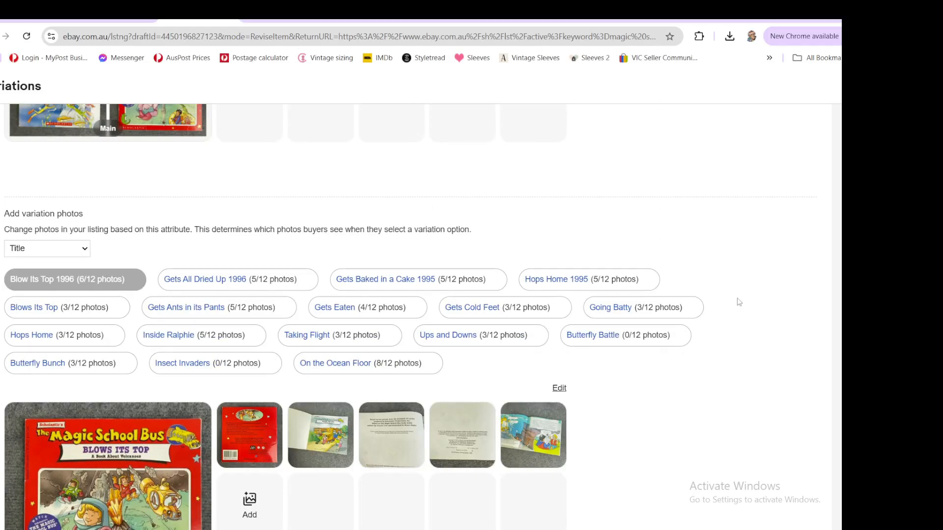
pyautogui.scroll(-1, 748, 304)
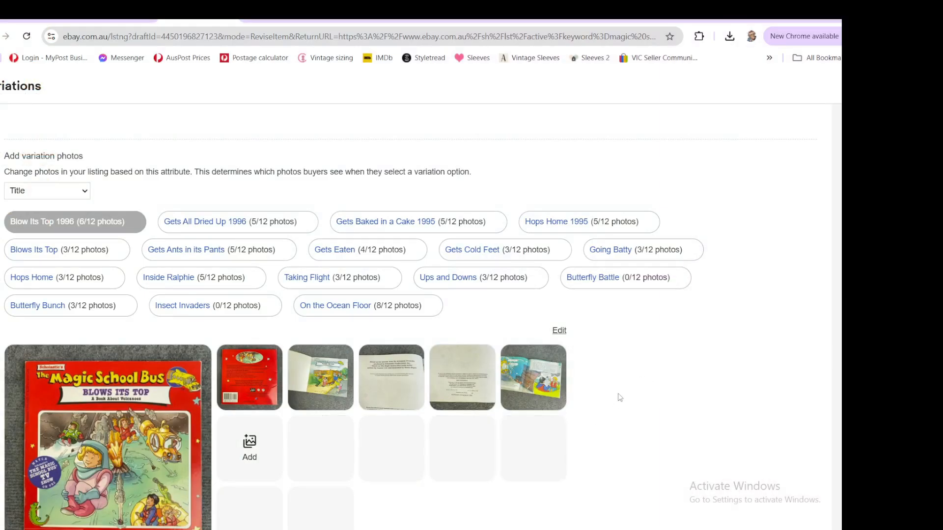
pyautogui.click(195, 310)
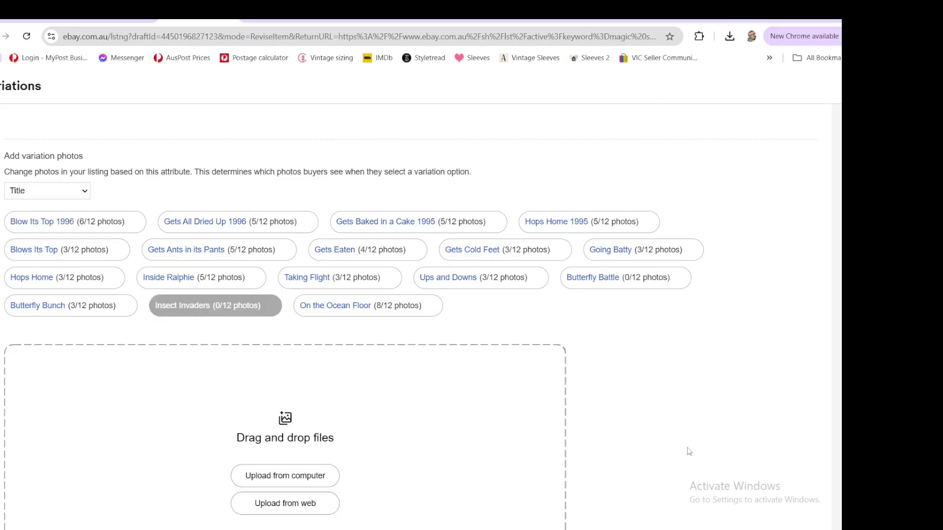
pyautogui.scroll(-1, 673, 404)
pyautogui.scroll(-1, 675, 404)
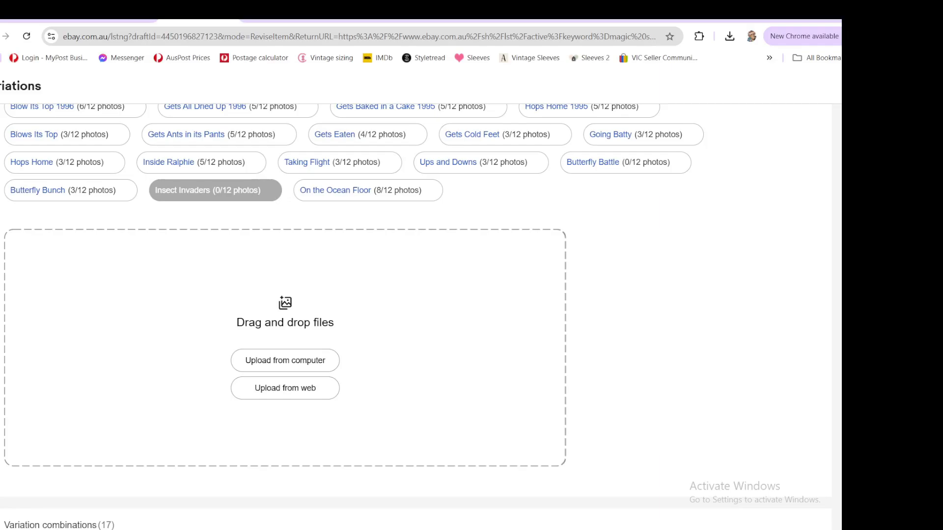
pyautogui.moveTo(834, 344); pyautogui.dragTo(312, 364)
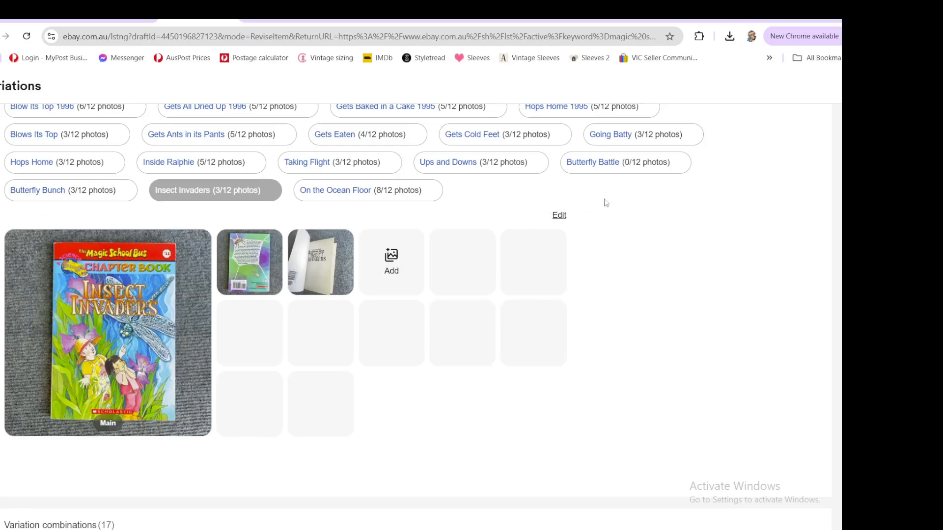
pyautogui.click(600, 167)
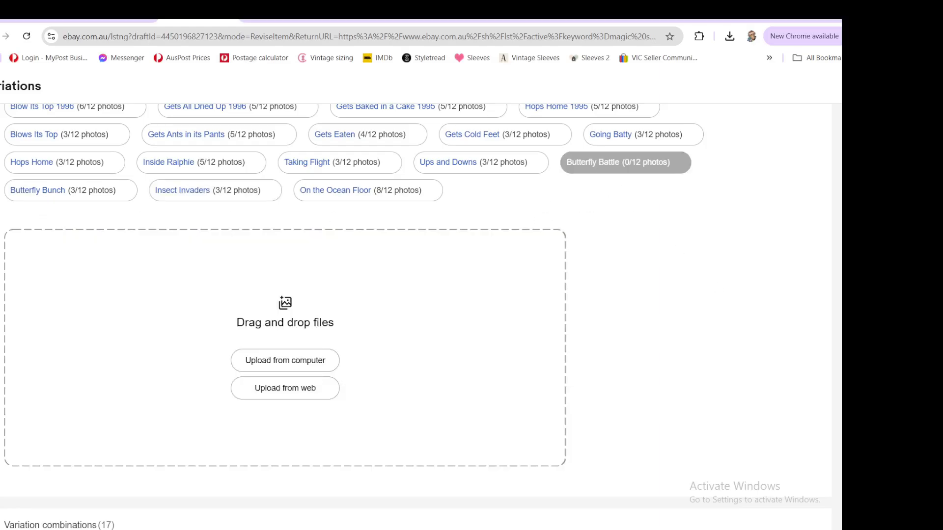
pyautogui.moveTo(673, 248); pyautogui.dragTo(287, 347)
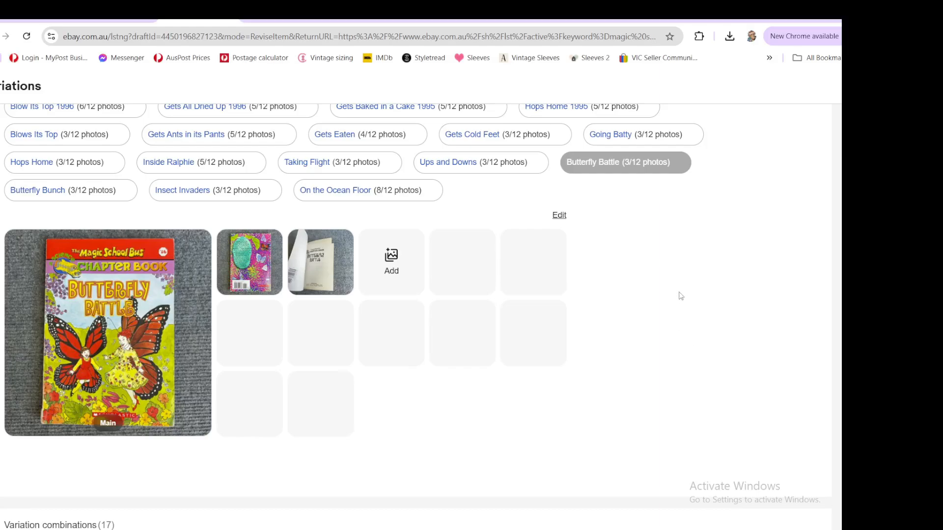
pyautogui.scroll(-5, 652, 315)
pyautogui.scroll(-2, 540, 251)
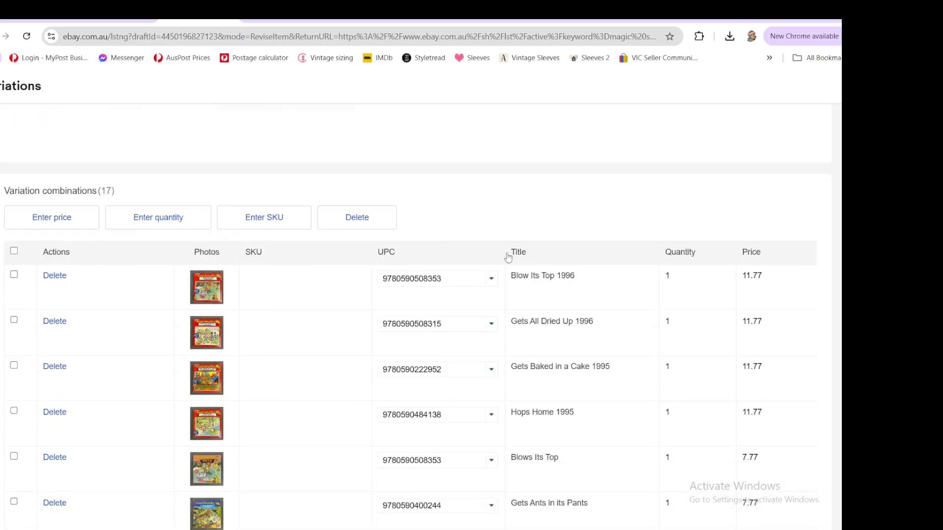
pyautogui.scroll(-10, 507, 256)
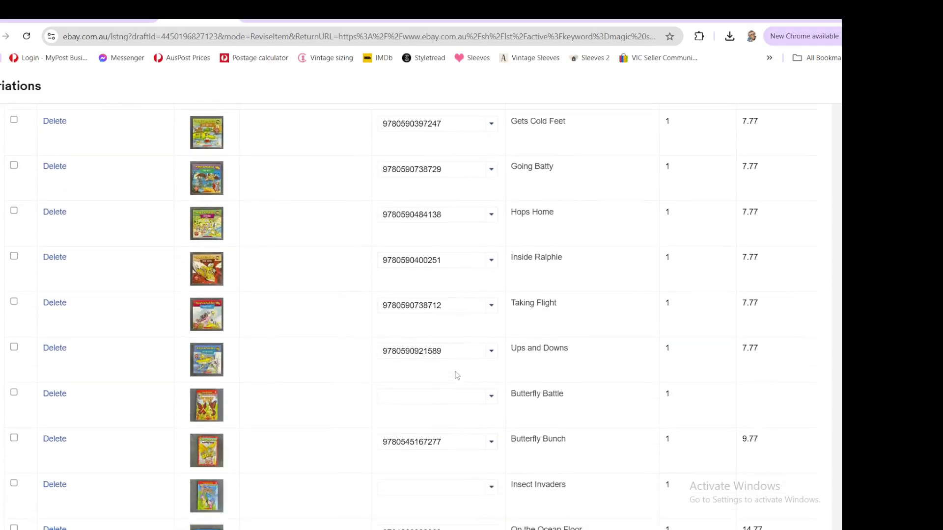
pyautogui.scroll(-1, 454, 374)
pyautogui.click(412, 341)
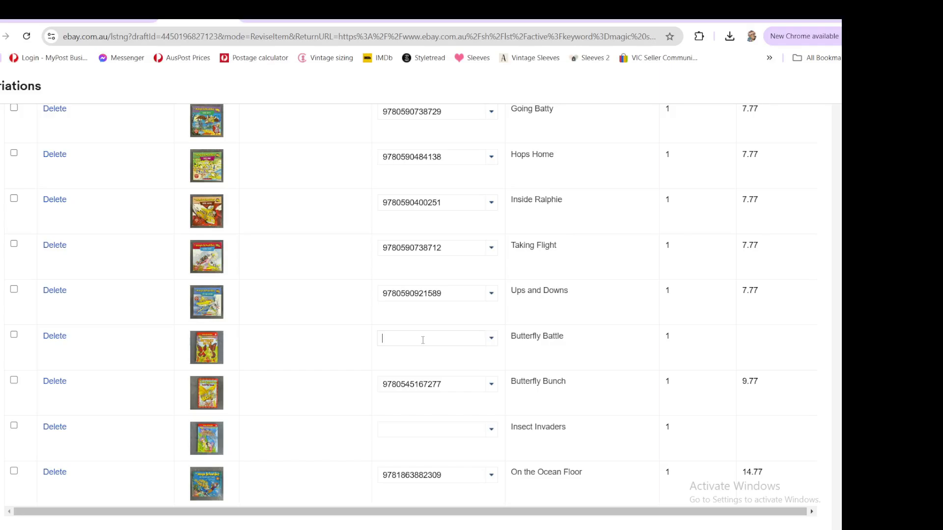
pyautogui.hotkey('ctrl', 'v')
pyautogui.click(410, 429)
pyautogui.hotkey('ctrl', 'v')
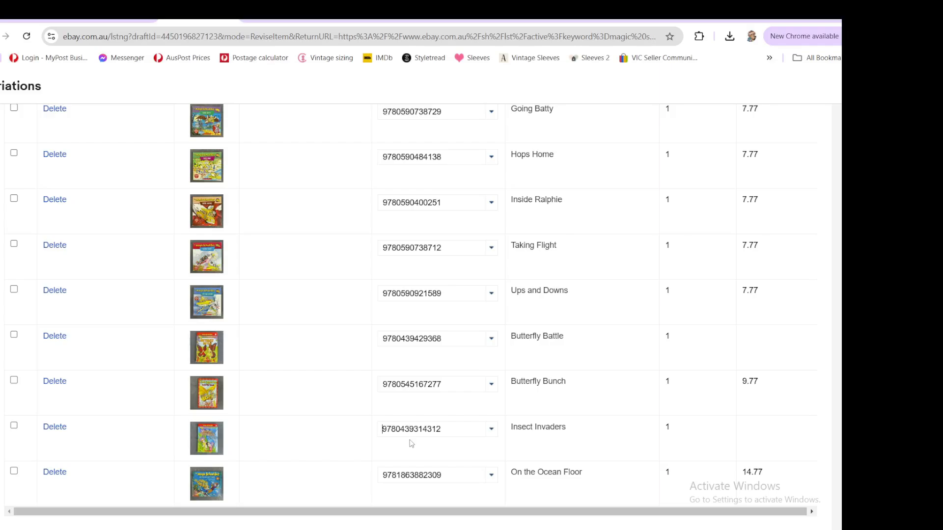
# - Set the Butterfly Battle price to 6.77 and the Insect Invaders price to 8.77
pyautogui.click(759, 335)
pyautogui.write('6.77')
pyautogui.click(758, 424)
pyautogui.write('8.77')
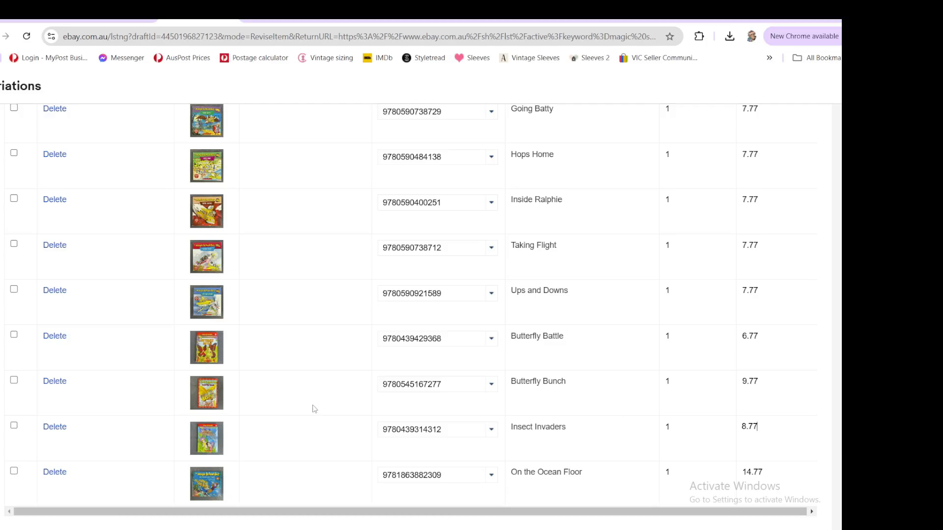
pyautogui.scroll(10, 96, 364)
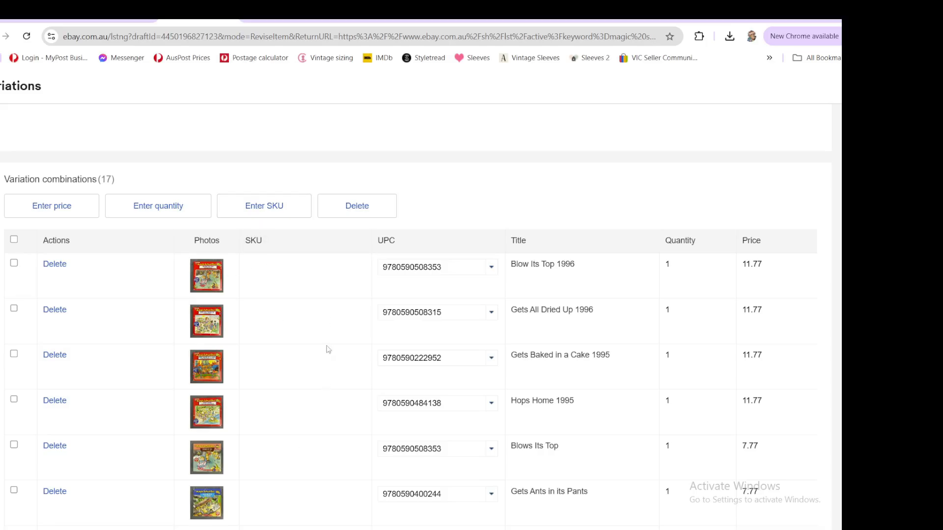
# - Save and close the variations editor
pyautogui.scroll(-10, 329, 349)
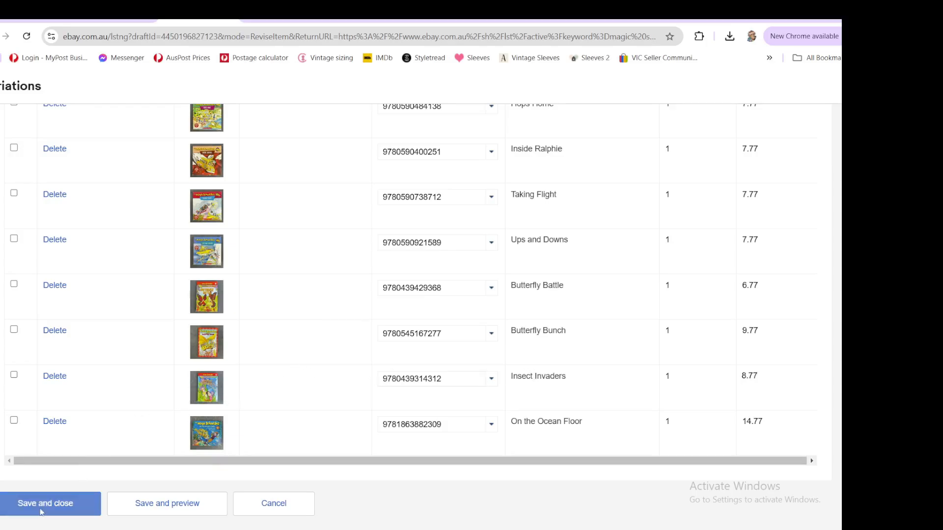
pyautogui.click(59, 505)
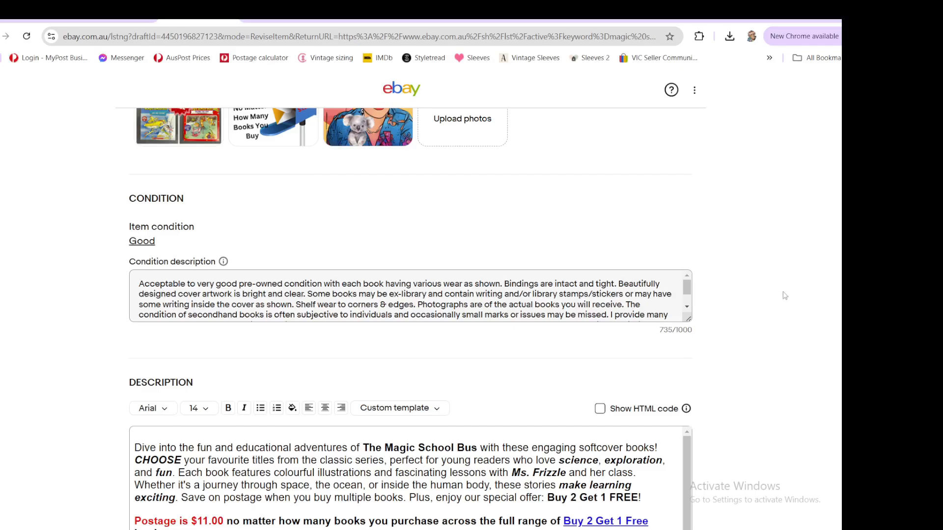
# - Submit the revised Magic School Bus listing
pyautogui.scroll(-1, 785, 296)
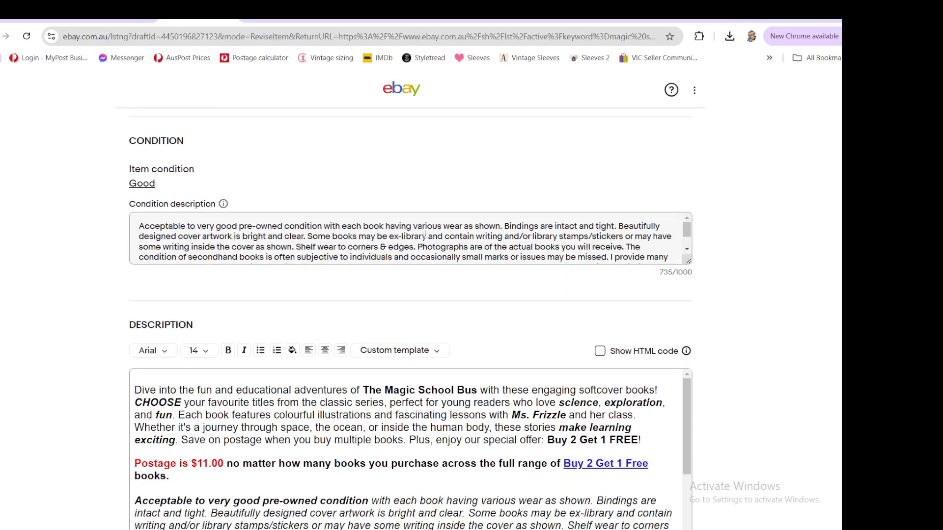
pyautogui.scroll(-2, 475, 237)
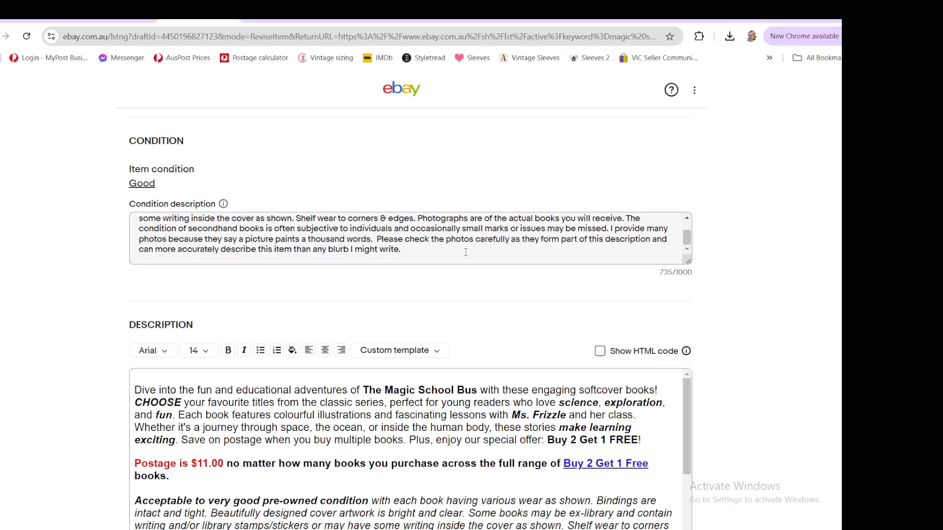
pyautogui.scroll(-2, 527, 404)
pyautogui.scroll(2, 526, 404)
pyautogui.scroll(-3, 374, 263)
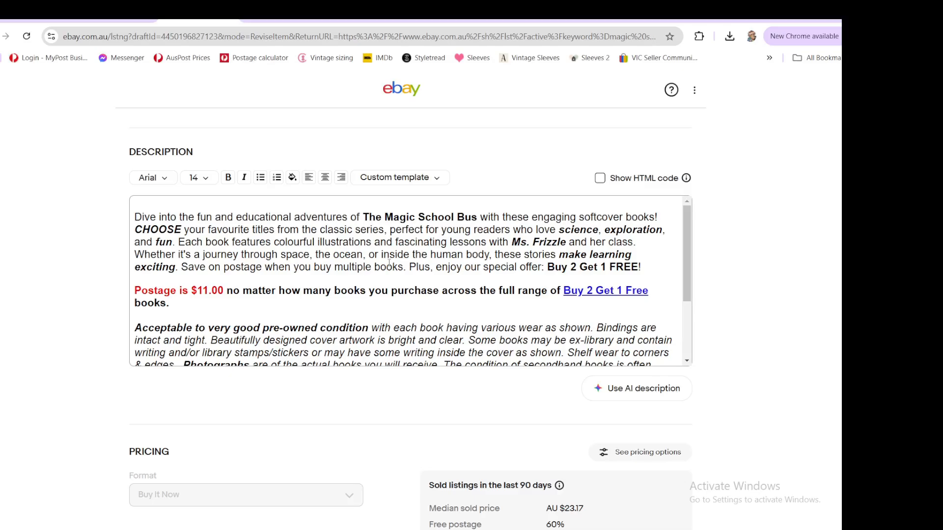
pyautogui.scroll(-1, 389, 262)
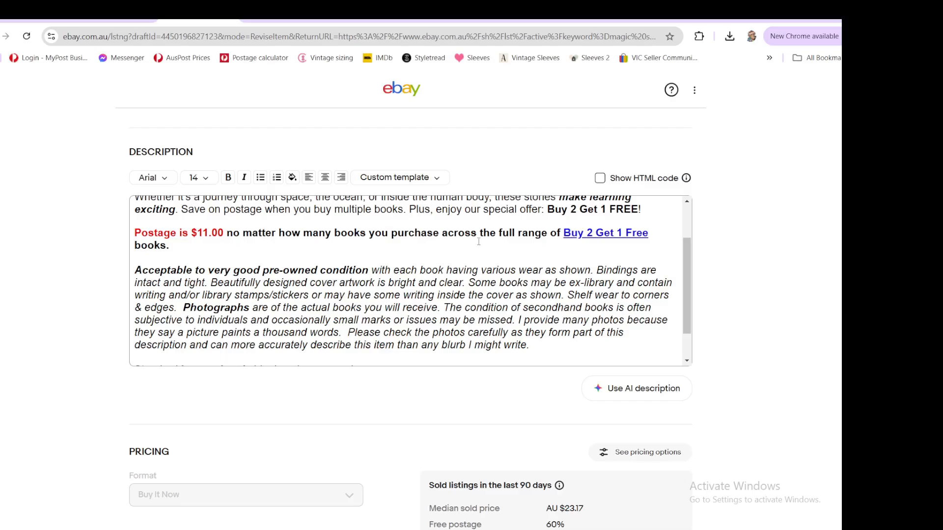
pyautogui.scroll(-2, 476, 256)
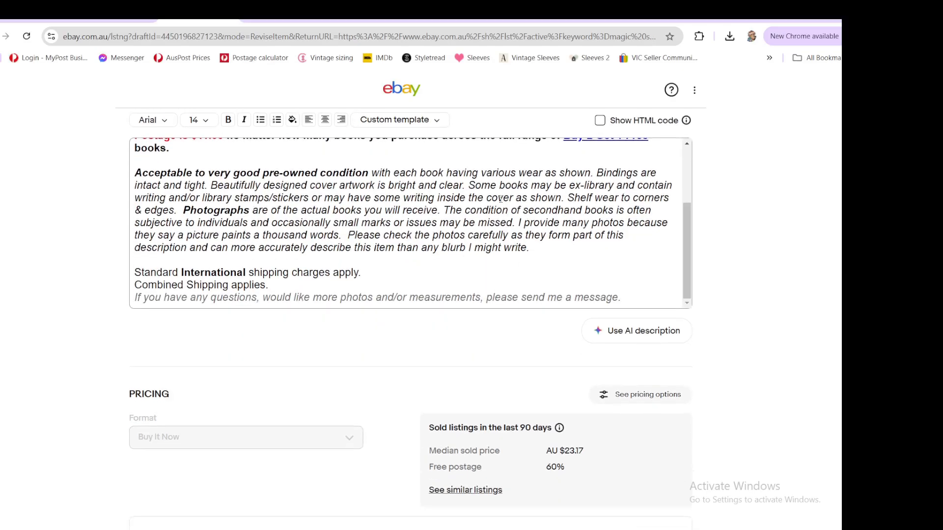
pyautogui.scroll(-15, 502, 288)
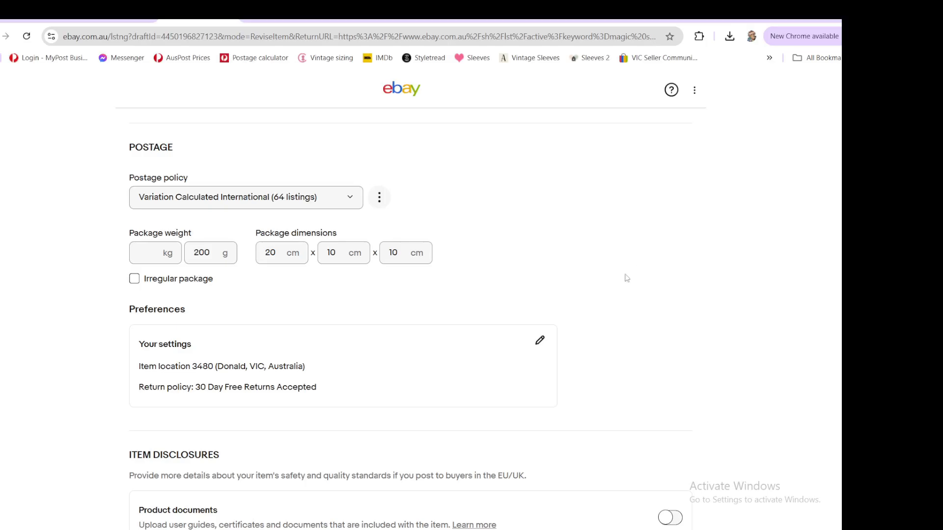
pyautogui.scroll(-10, 623, 276)
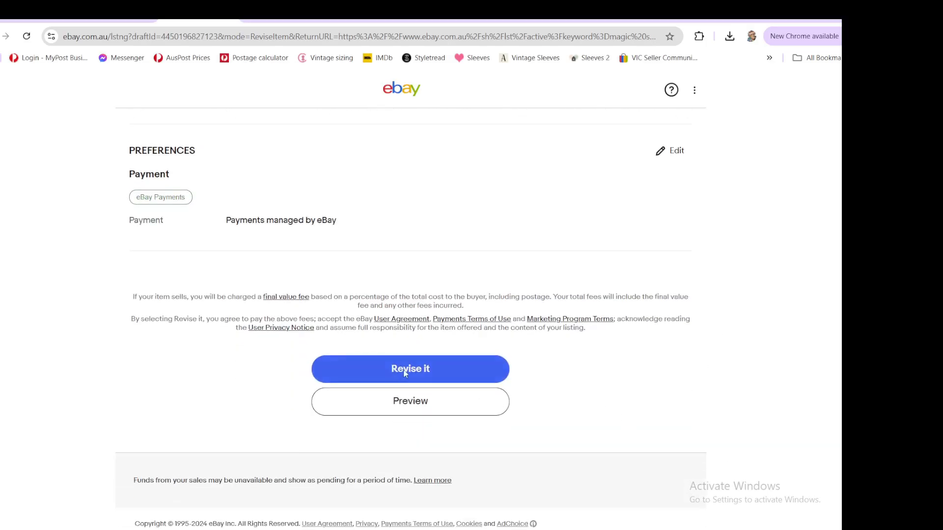
pyautogui.click(405, 373)
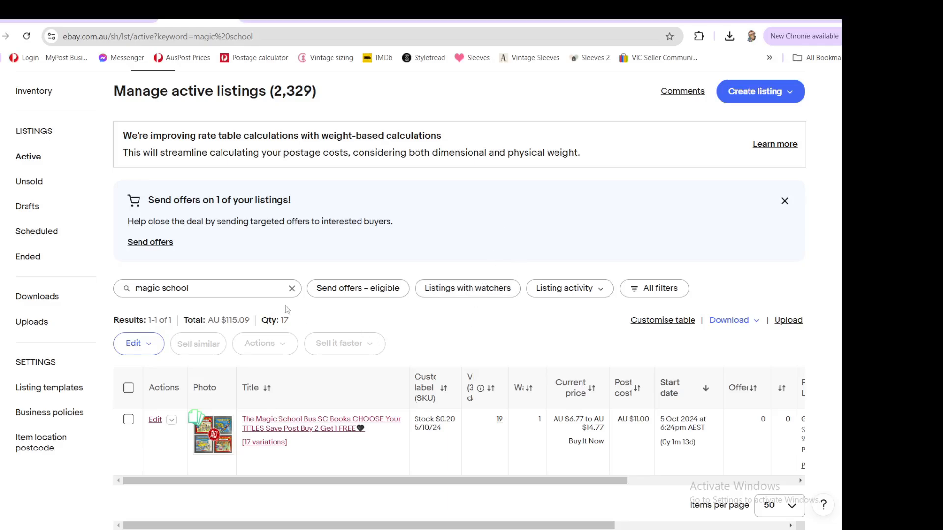
# - Clear the listing search and search active listings for pearlie
pyautogui.click(293, 289)
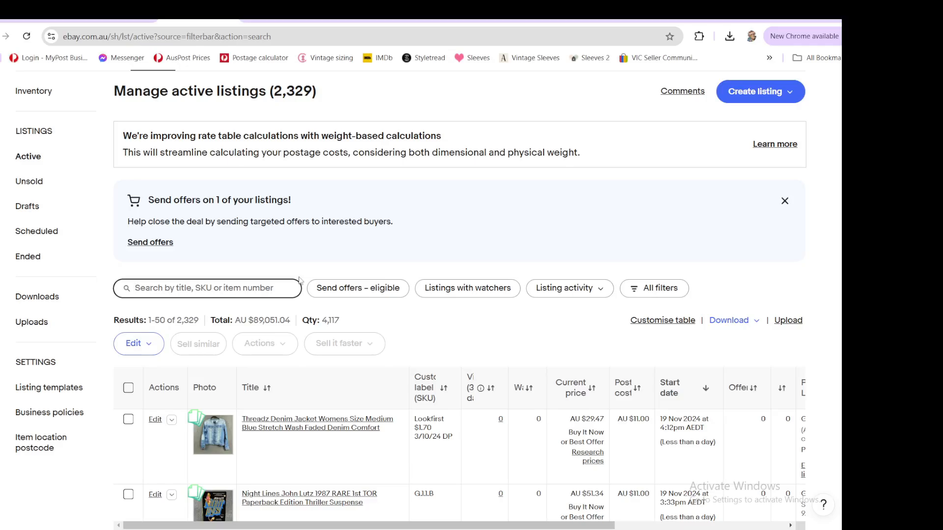
pyautogui.write('pearlie')
pyautogui.press('Return')
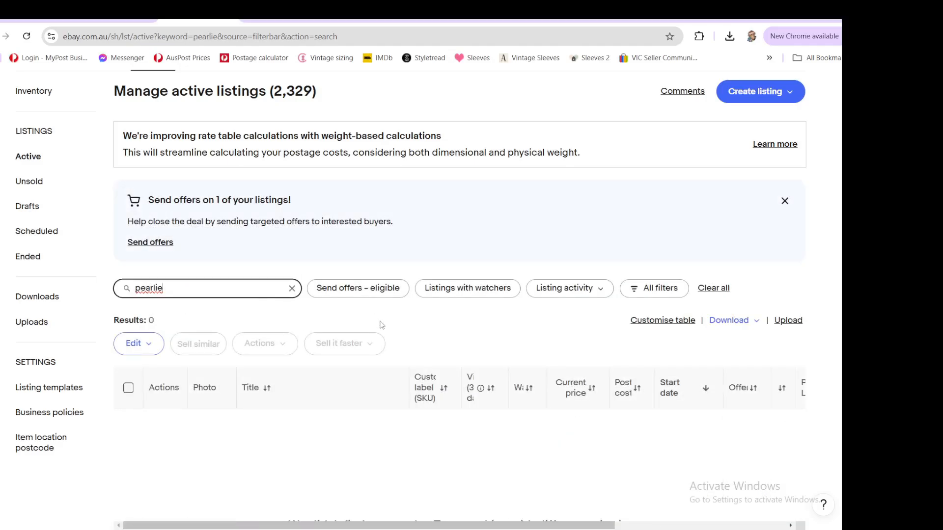
# - Search active listings for wendy harmer
pyautogui.doubleClick(148, 288)
pyautogui.write('wendy harmer')
pyautogui.press('Return')
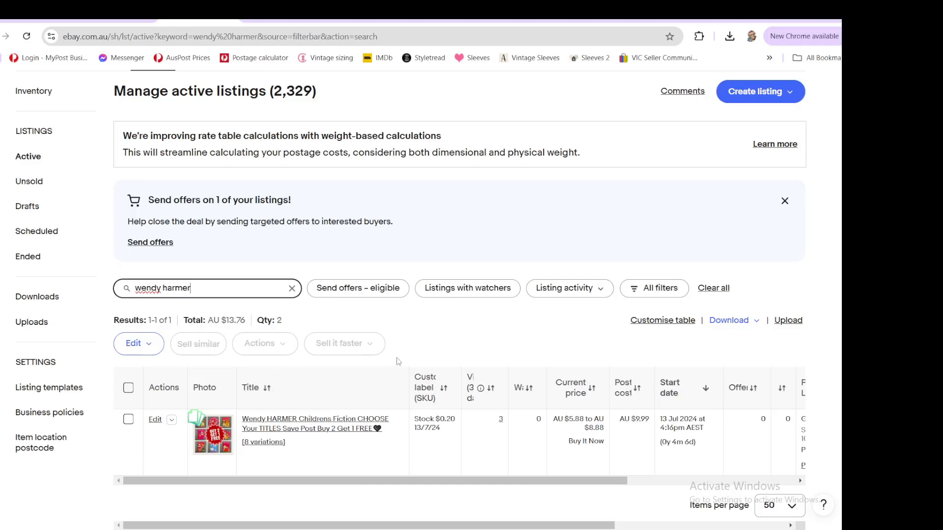
# - Open the Wendy HARMER Childrens Fiction listing in a new tab and switch to it
pyautogui.scroll(-2, 393, 374)
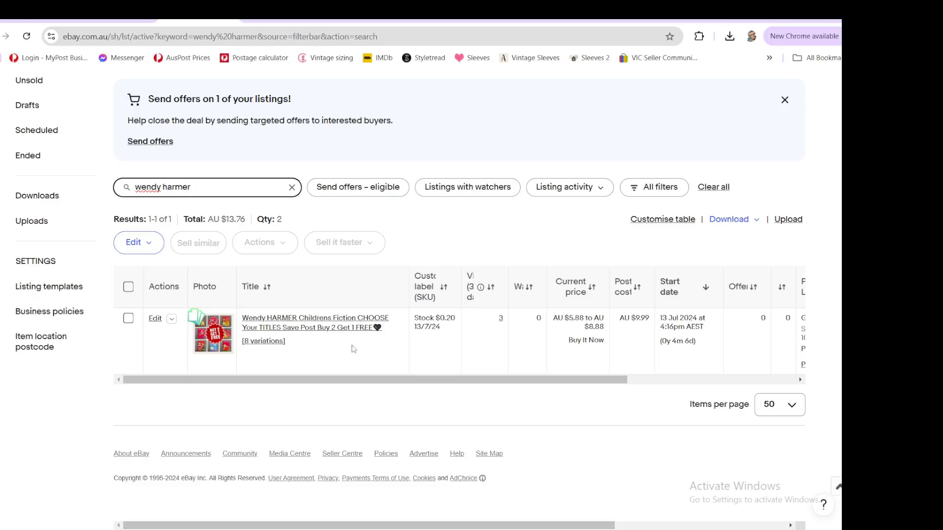
pyautogui.rightClick(286, 325)
pyautogui.click(323, 334)
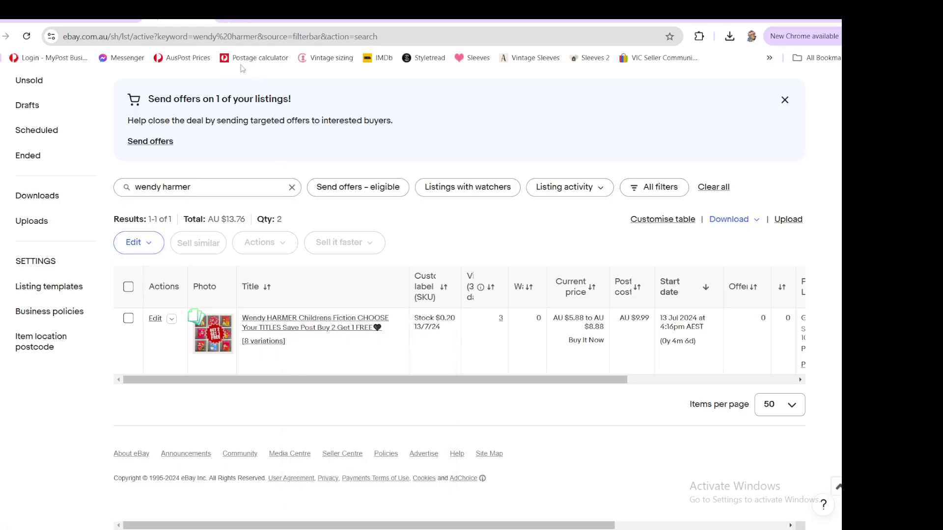
pyautogui.click(251, 21)
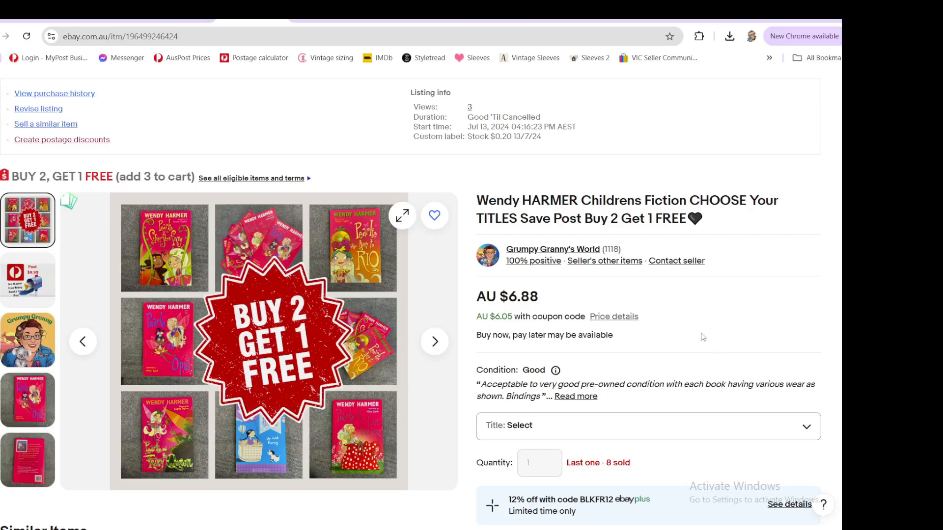
# - Switch to Canva, make a copy of the starred 4 Pic Blank design and open it
pyautogui.click(690, 19)
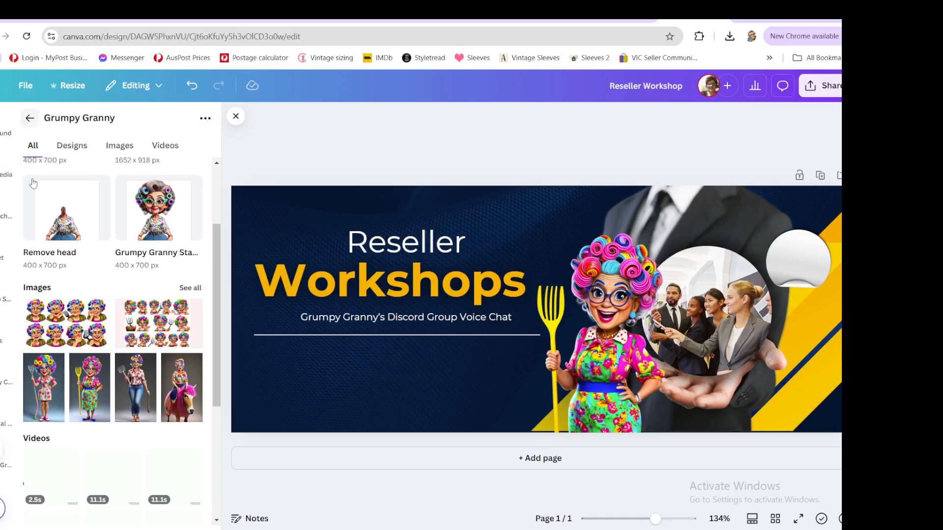
pyautogui.click(30, 117)
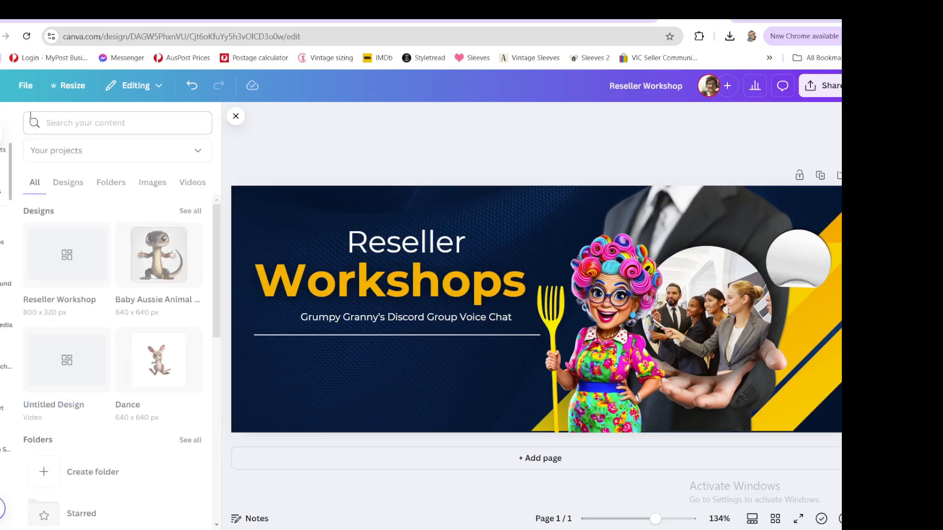
pyautogui.click(68, 182)
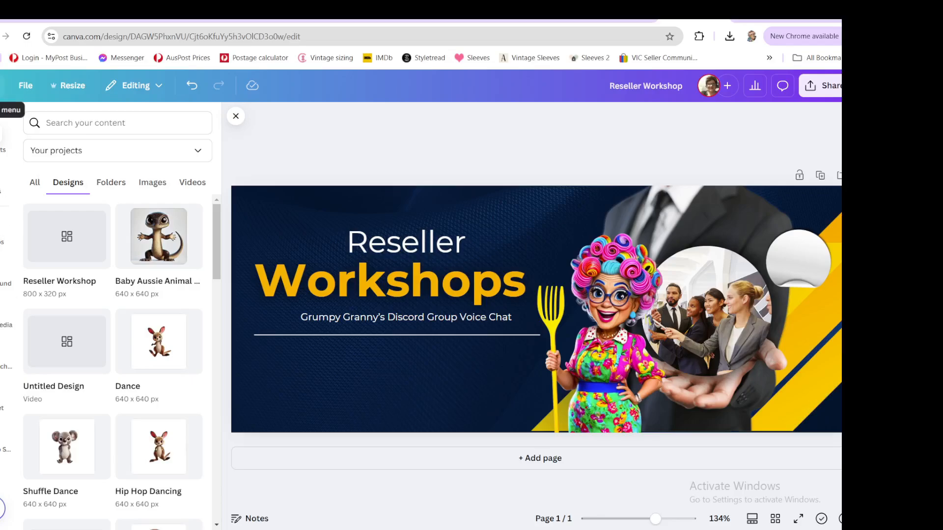
pyautogui.click(6, 85)
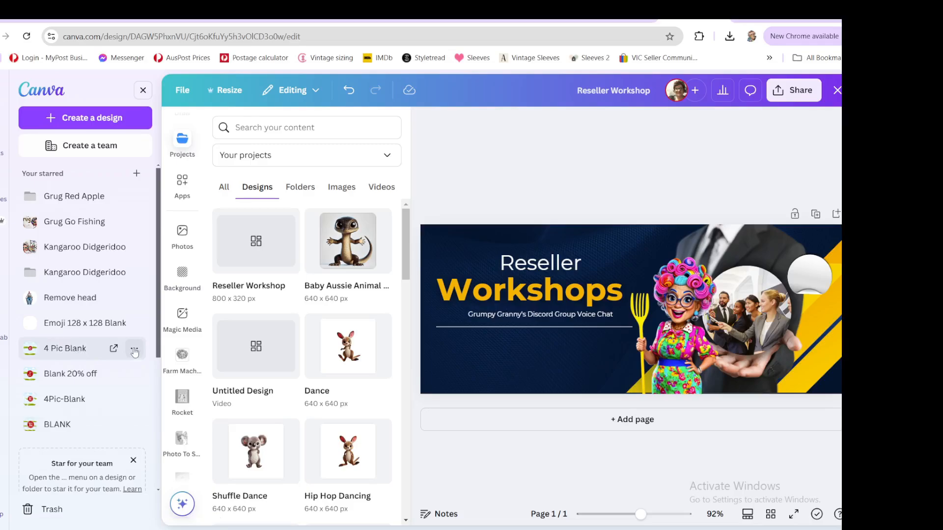
pyautogui.click(134, 351)
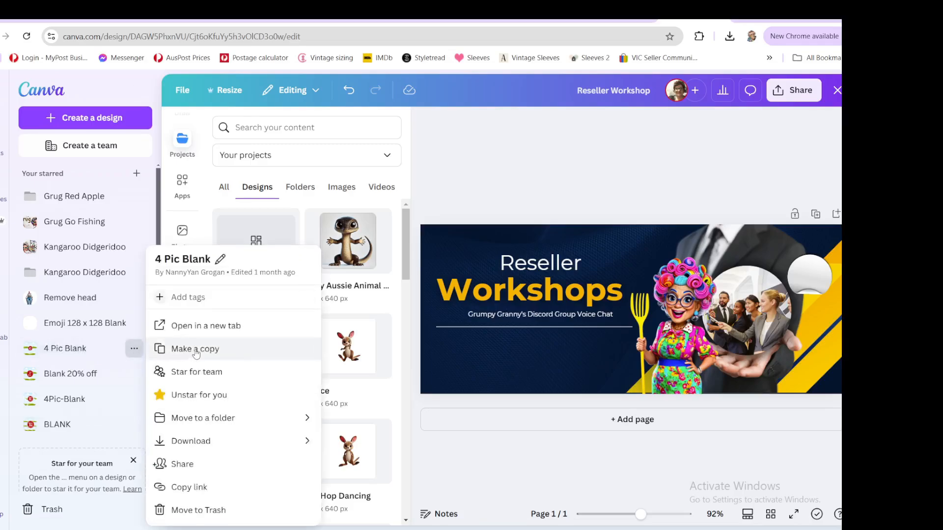
pyautogui.click(196, 351)
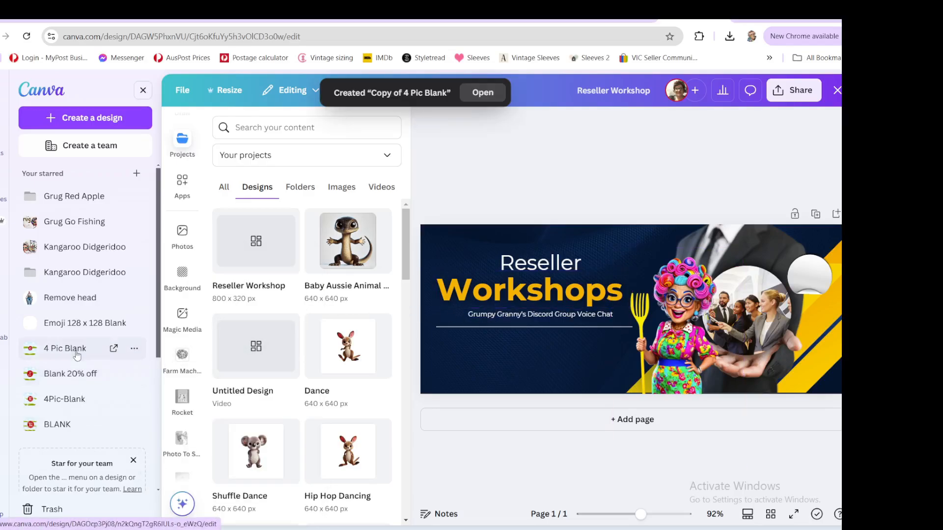
pyautogui.click(114, 350)
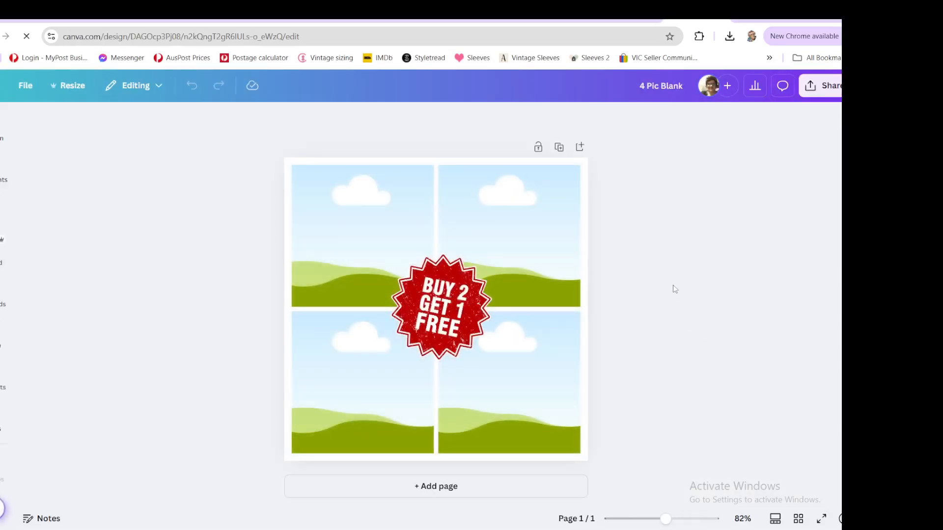
# - Upload the Rainbow Magic fairy book cover photos from the eBay Photos November 19 folder
pyautogui.click(4, 305)
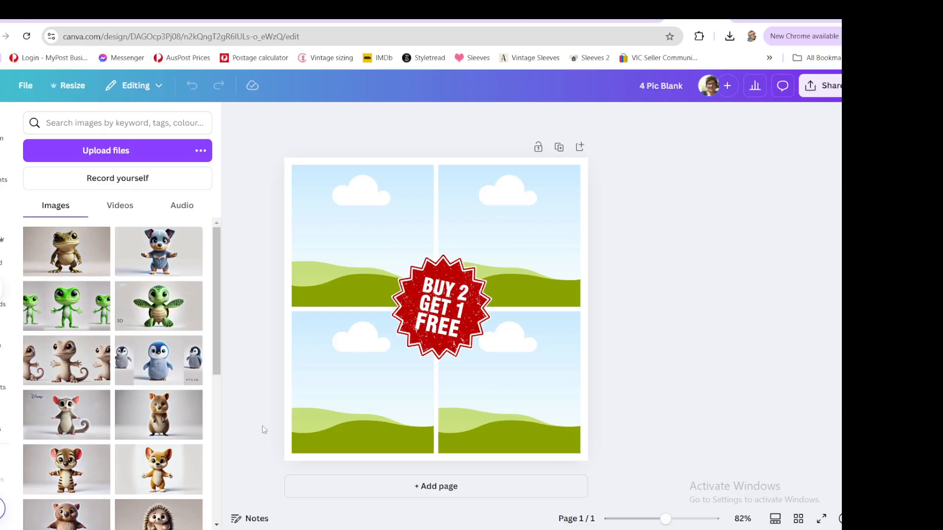
pyautogui.click(118, 152)
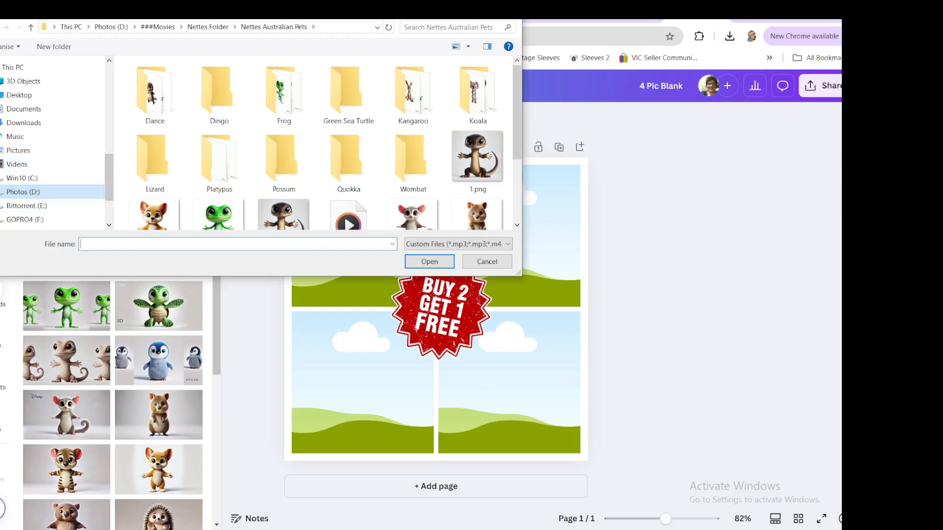
pyautogui.click(135, 27)
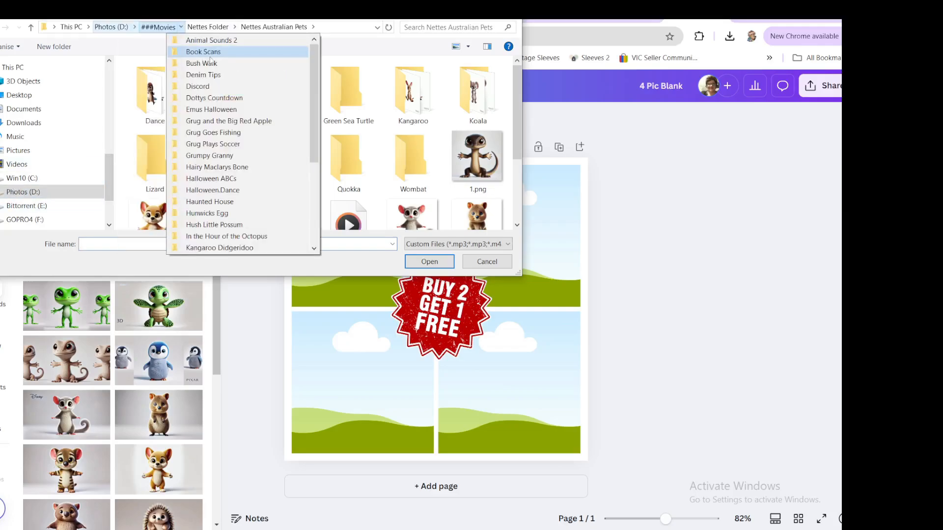
pyautogui.click(152, 216)
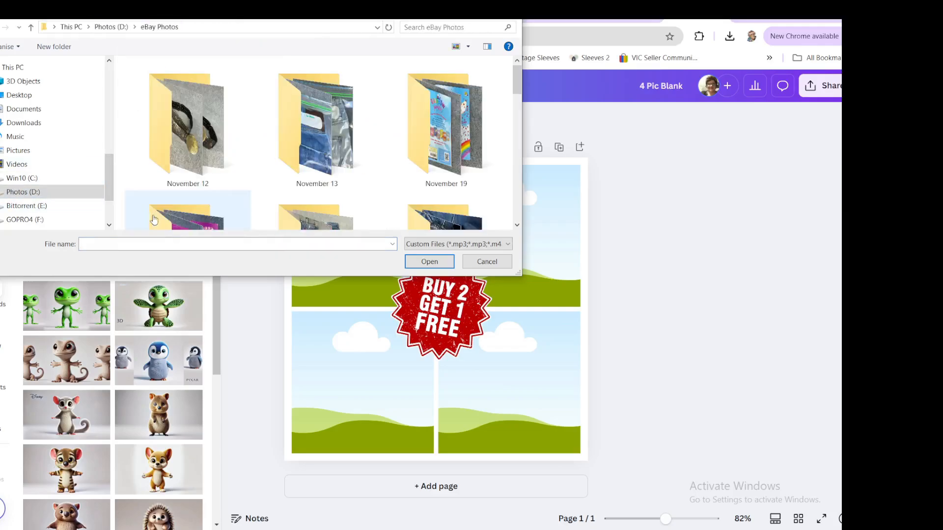
pyautogui.doubleClick(451, 140)
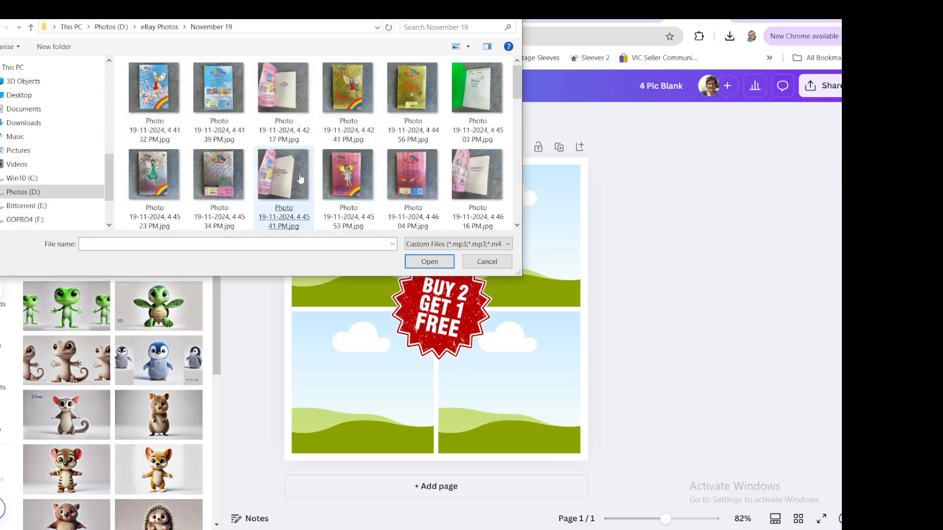
pyautogui.click(352, 190)
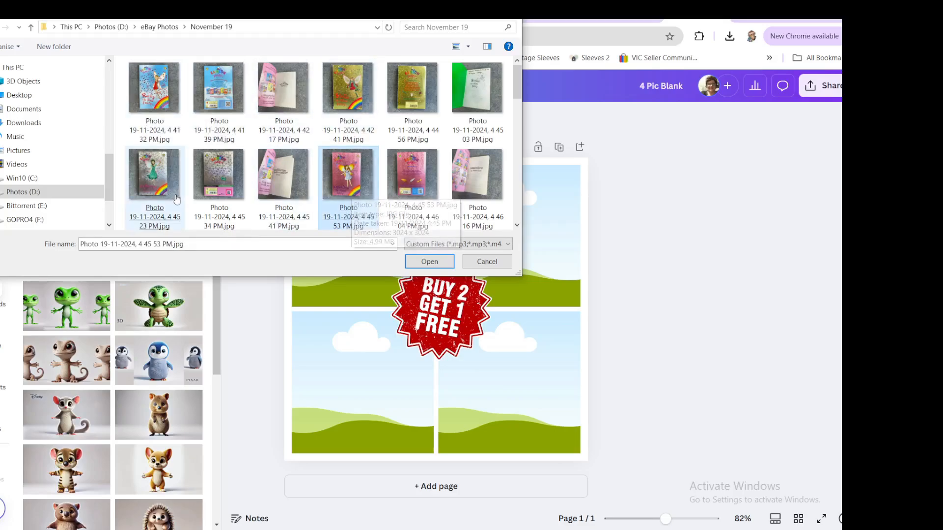
pyautogui.keyDown('ctrl'); pyautogui.click(147, 186); pyautogui.keyUp('ctrl')
pyautogui.scroll(-1, 148, 185)
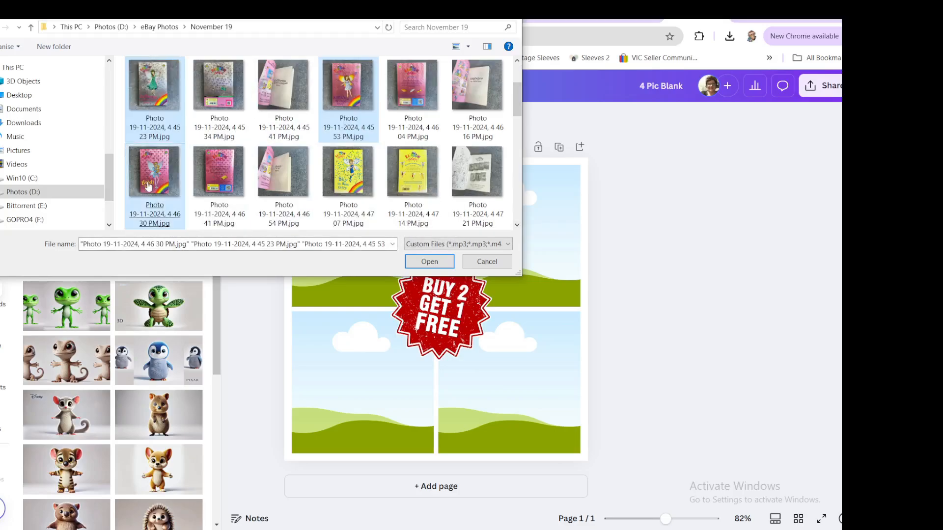
pyautogui.keyDown('ctrl'); pyautogui.click(349, 182); pyautogui.keyUp('ctrl')
pyautogui.scroll(-1, 125, 208)
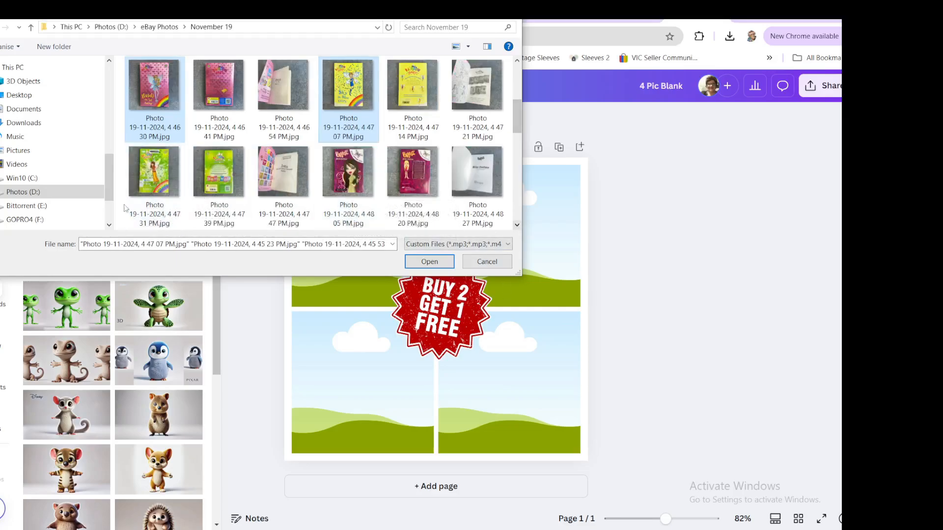
pyautogui.keyDown('ctrl'); pyautogui.click(147, 182); pyautogui.keyUp('ctrl')
pyautogui.click(429, 261)
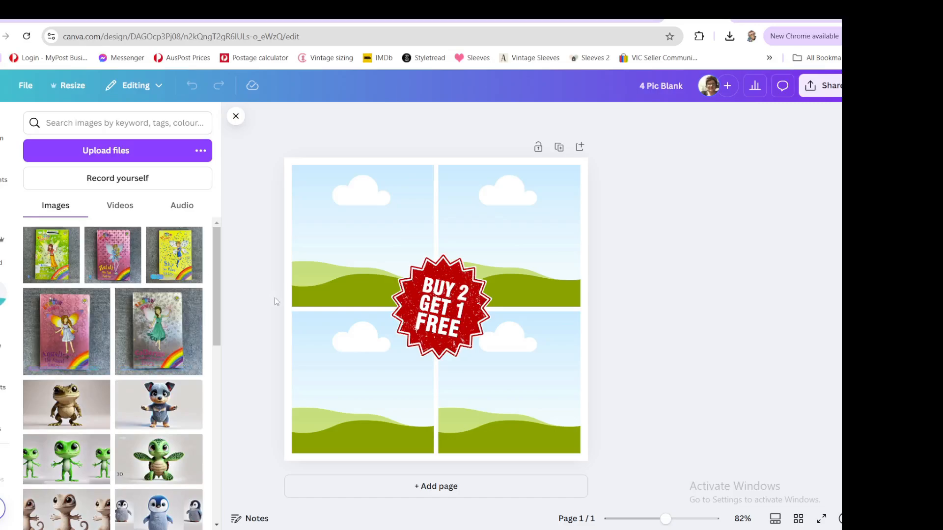
# - Place the green and yellow fairy book covers into the collage's top two frames
pyautogui.click(164, 338)
pyautogui.moveTo(435, 340); pyautogui.dragTo(368, 267)
pyautogui.moveTo(462, 247); pyautogui.dragTo(461, 234)
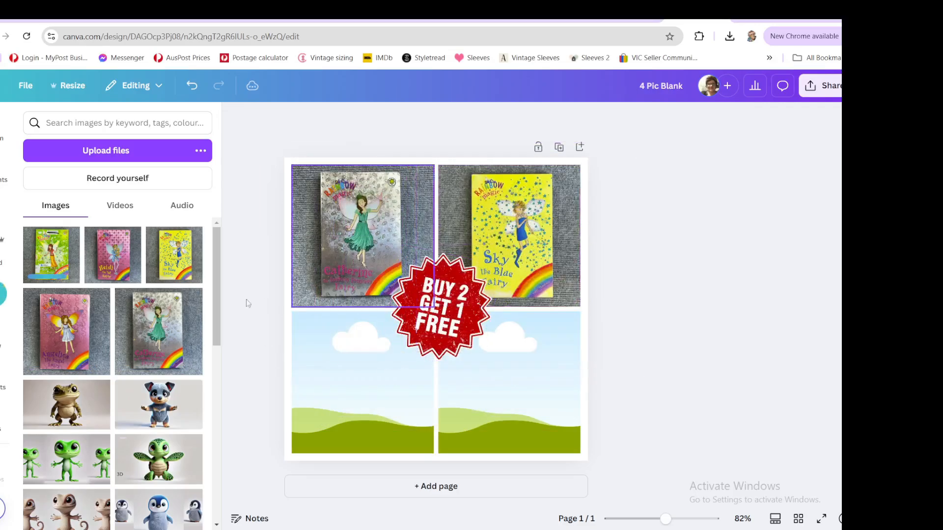
# - Place the pink Heidi and green Josie fairy book covers into the collage's bottom two frames
pyautogui.click(113, 254)
pyautogui.moveTo(436, 314); pyautogui.dragTo(378, 378)
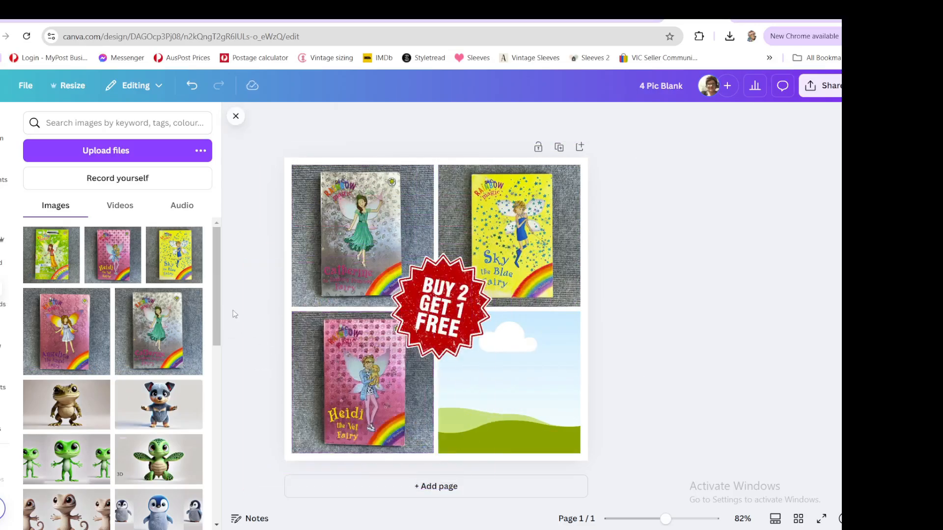
pyautogui.click(56, 265)
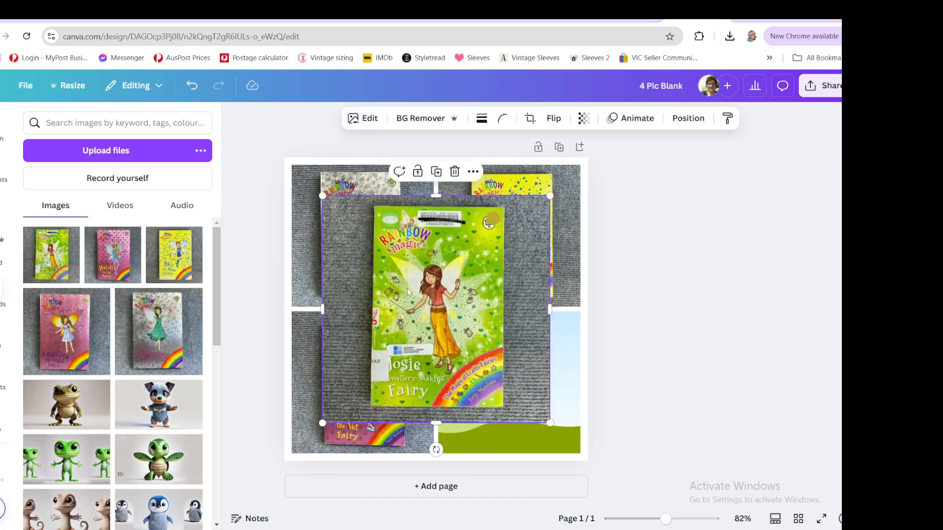
pyautogui.moveTo(419, 298); pyautogui.dragTo(510, 383)
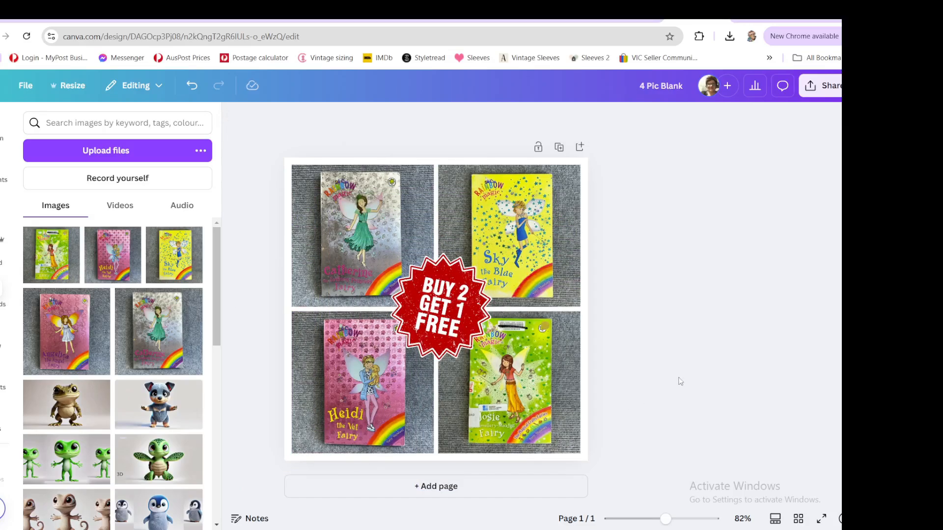
# - Rename the design to Rainbow Magic
pyautogui.click(638, 85)
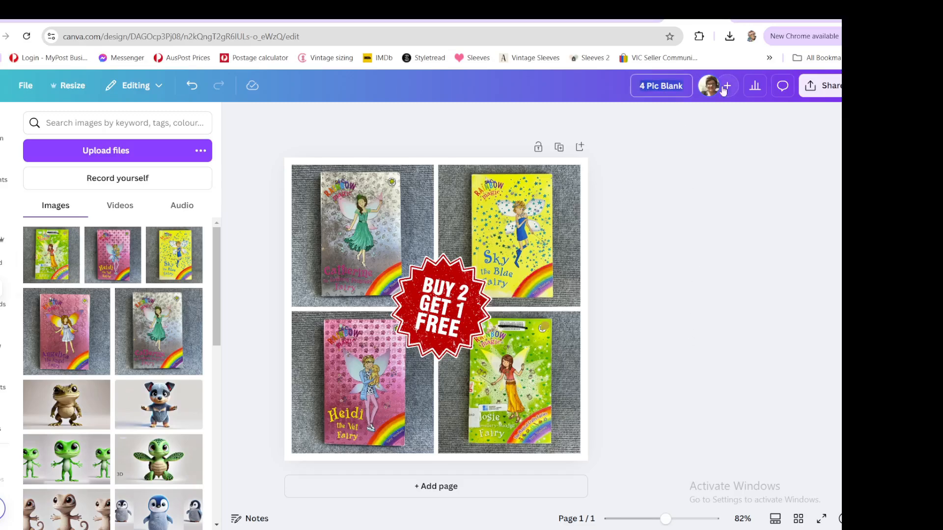
pyautogui.write('Rain')
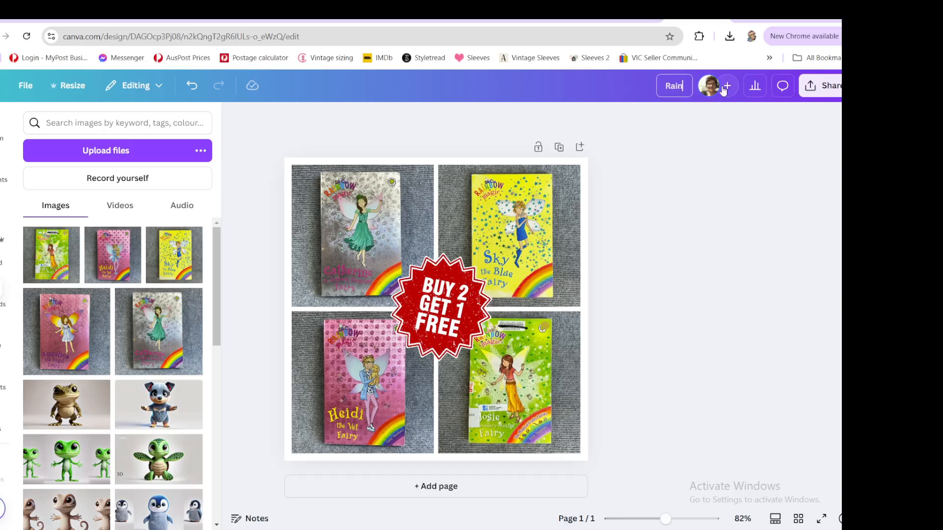
pyautogui.write('bow Magic')
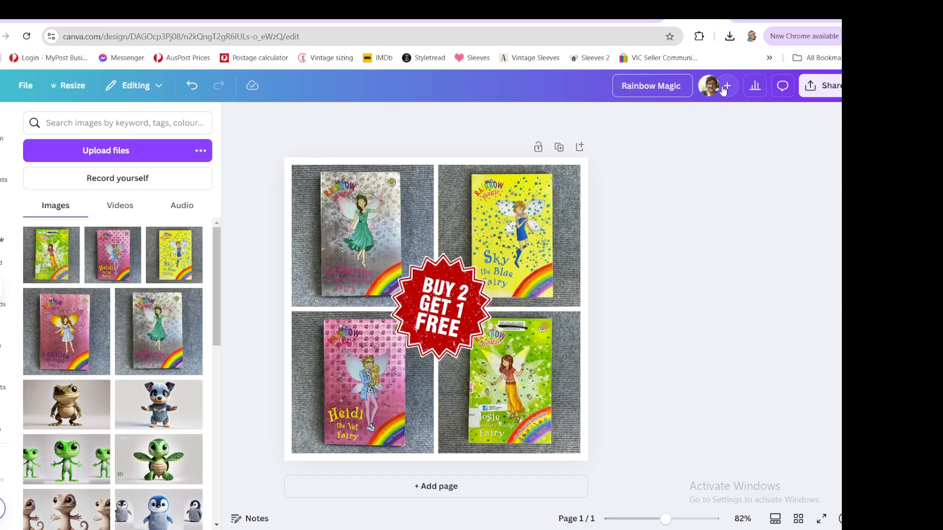
# - Download the design as a PNG named Rainbow Magic into the Buy2Books folder
pyautogui.click(817, 86)
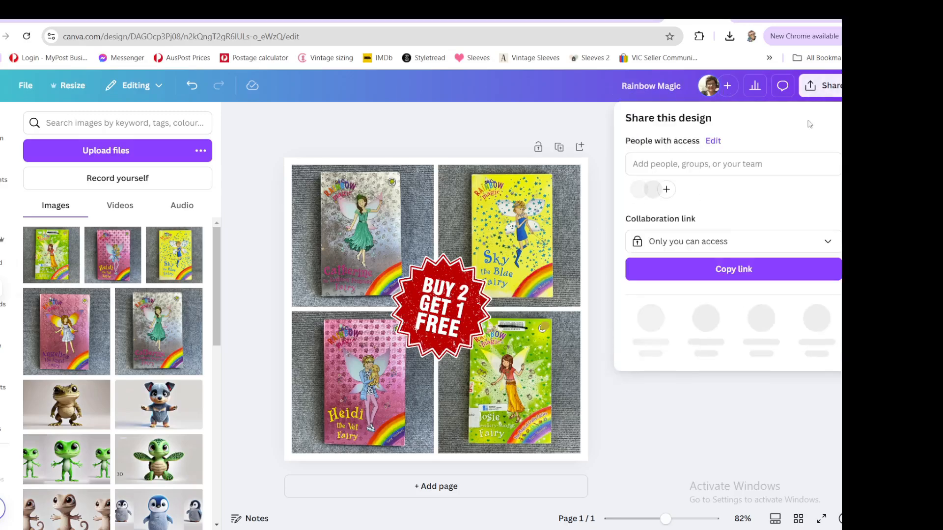
pyautogui.click(650, 319)
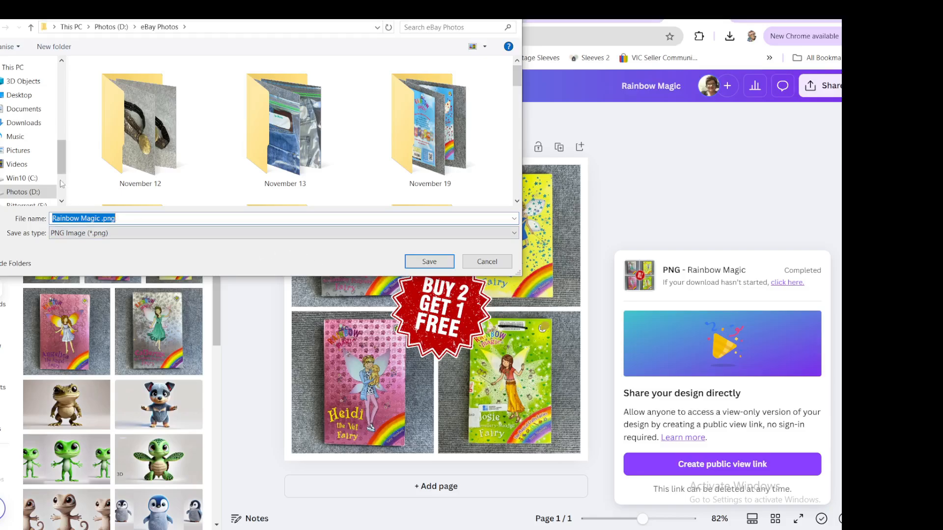
pyautogui.moveTo(65, 170); pyautogui.dragTo(66, 112)
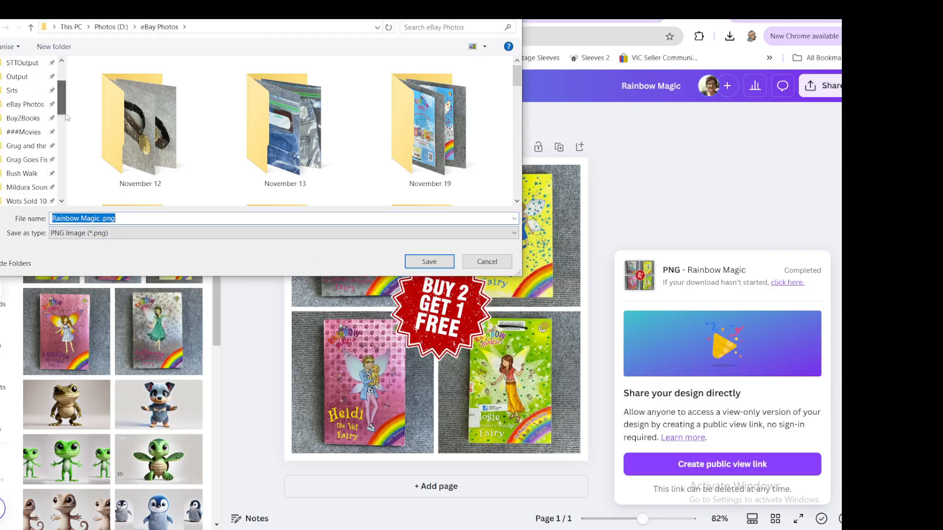
pyautogui.click(20, 122)
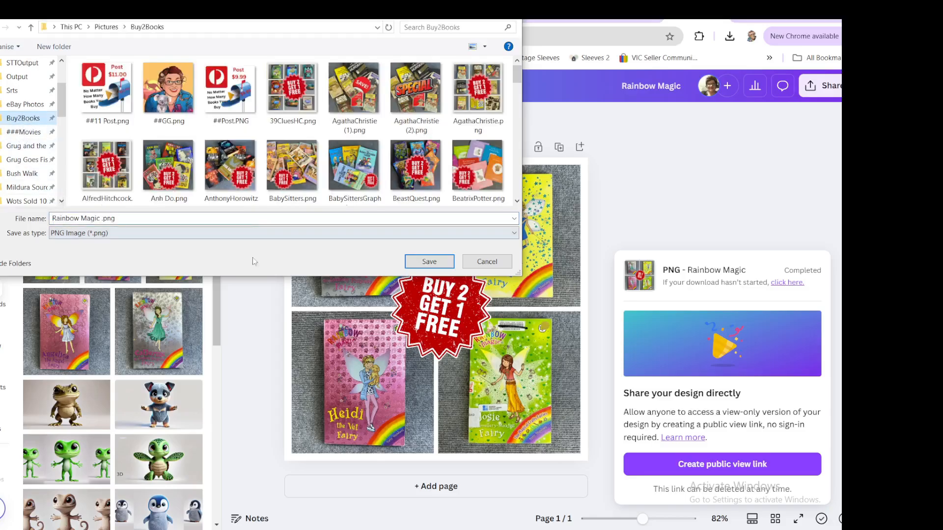
pyautogui.click(429, 262)
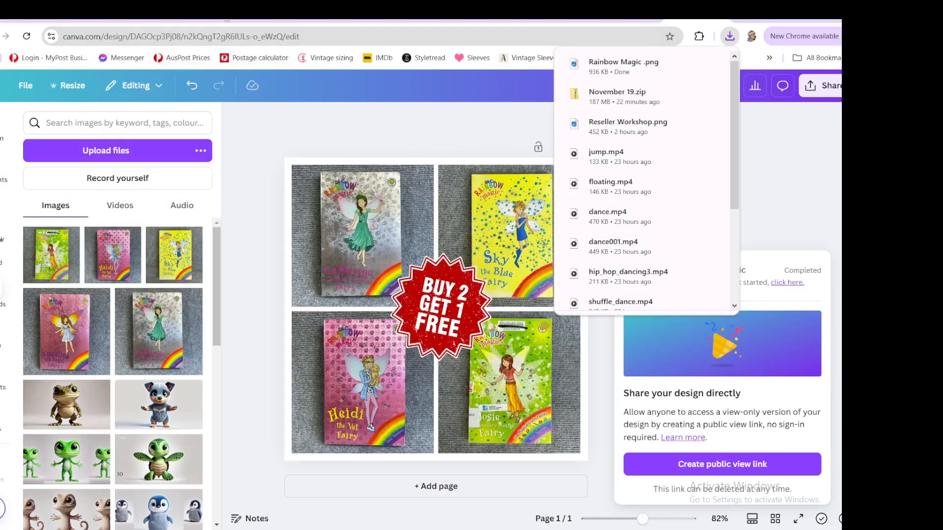
# - Open the Wendy HARMER listing's manage variations page and review its titles and quantities
pyautogui.click(227, 21)
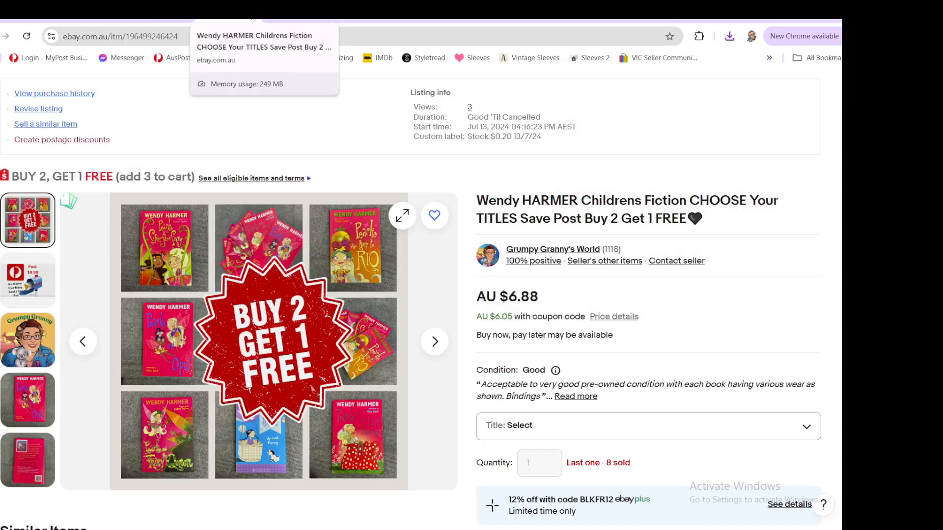
pyautogui.click(213, 19)
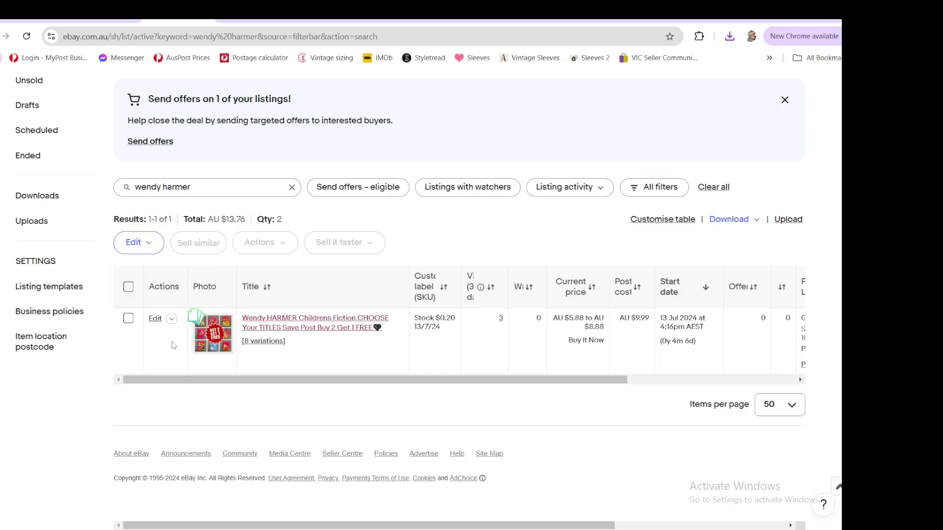
pyautogui.rightClick(270, 346)
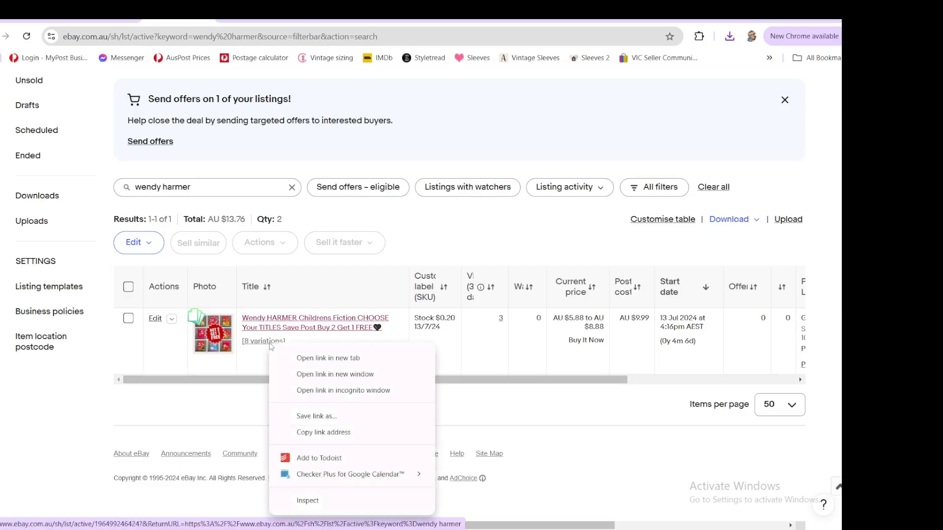
pyautogui.click(314, 431)
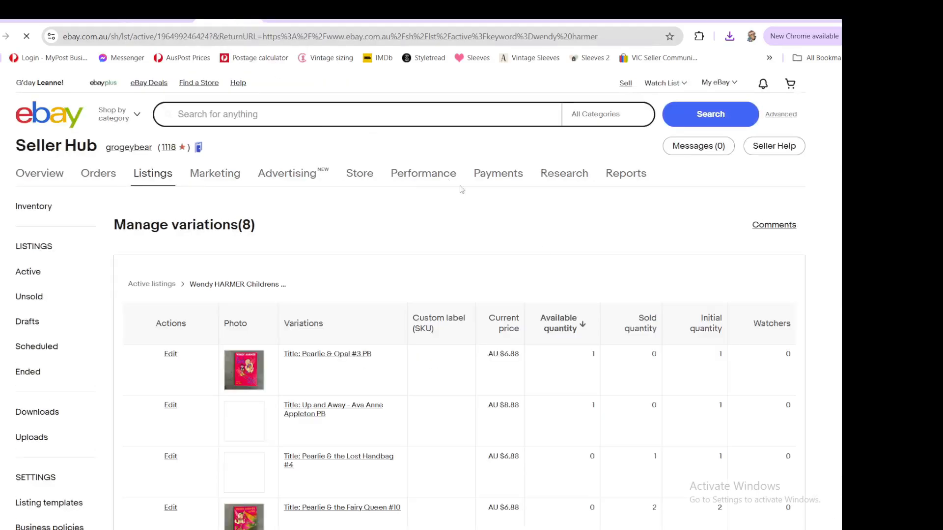
pyautogui.scroll(-2, 665, 308)
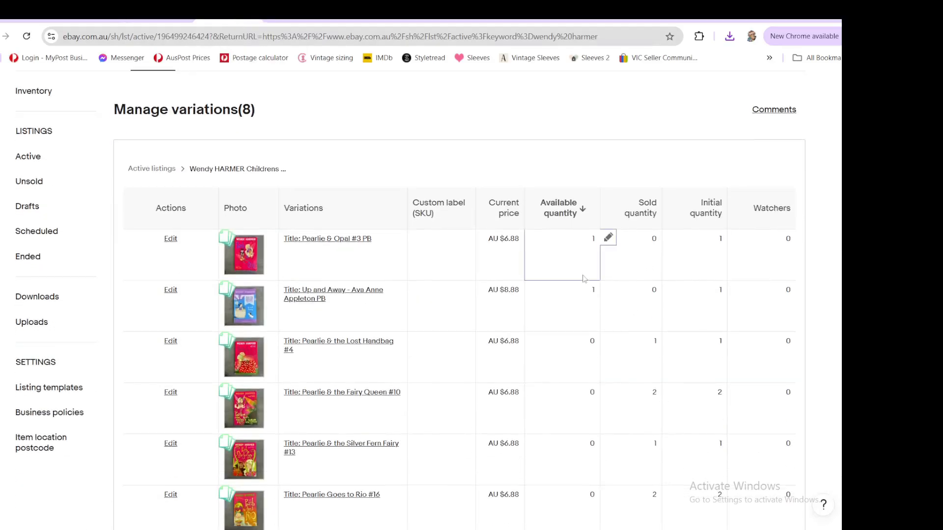
pyautogui.scroll(-3, 569, 339)
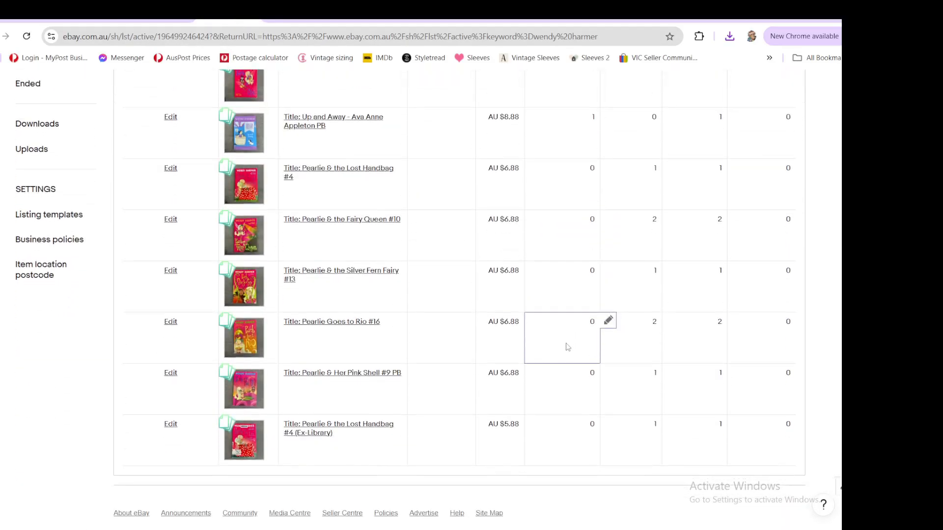
pyautogui.scroll(5, 566, 347)
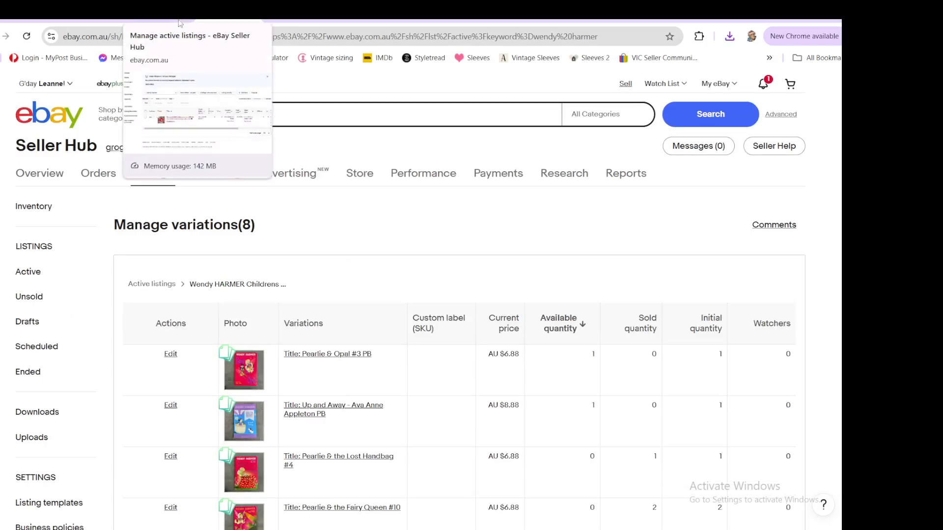
# - Open the listing for revision and replace Wendy HARMER at the start of the item title with Rainbow Magic
pyautogui.click(255, 20)
pyautogui.click(153, 320)
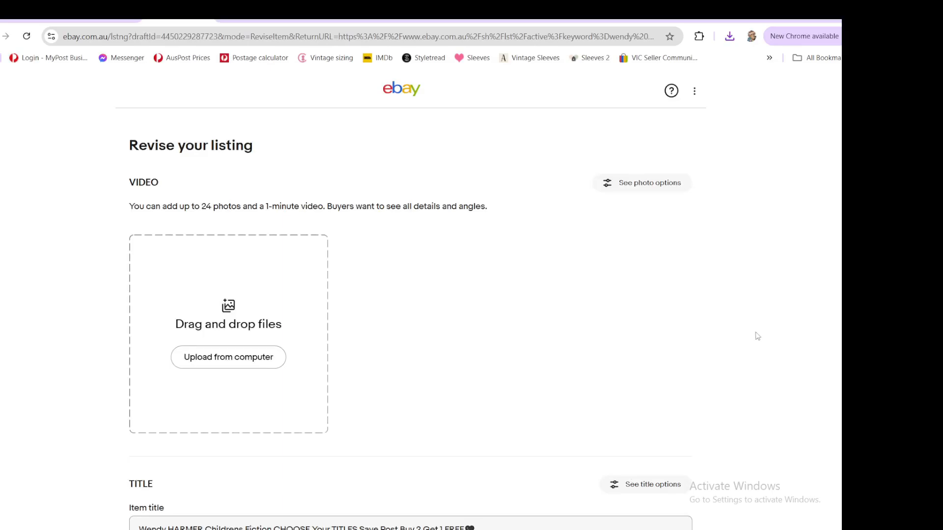
pyautogui.scroll(-3, 762, 340)
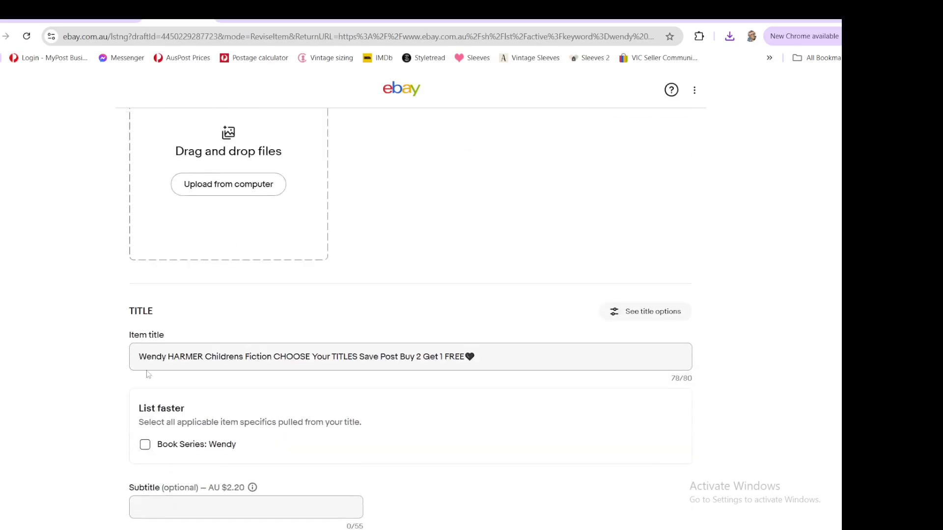
pyautogui.moveTo(203, 355); pyautogui.dragTo(133, 354)
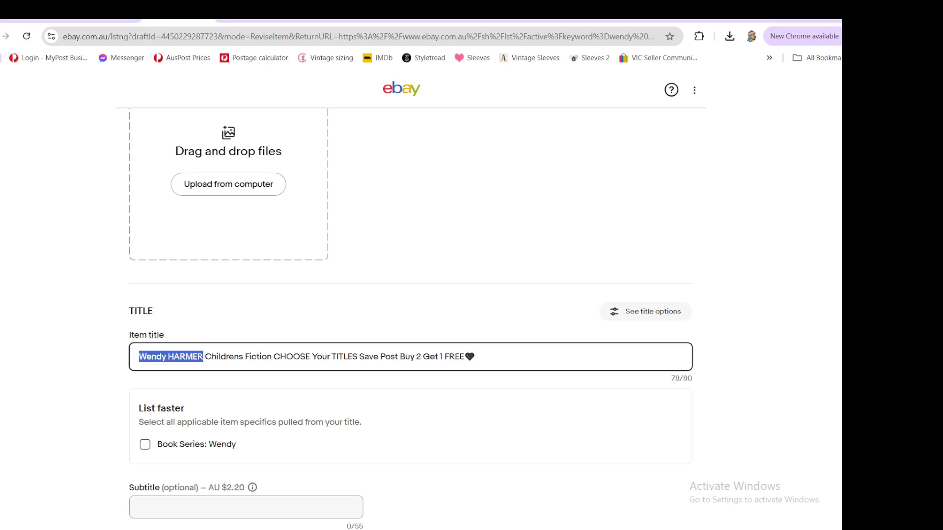
pyautogui.write('Rainbow M')
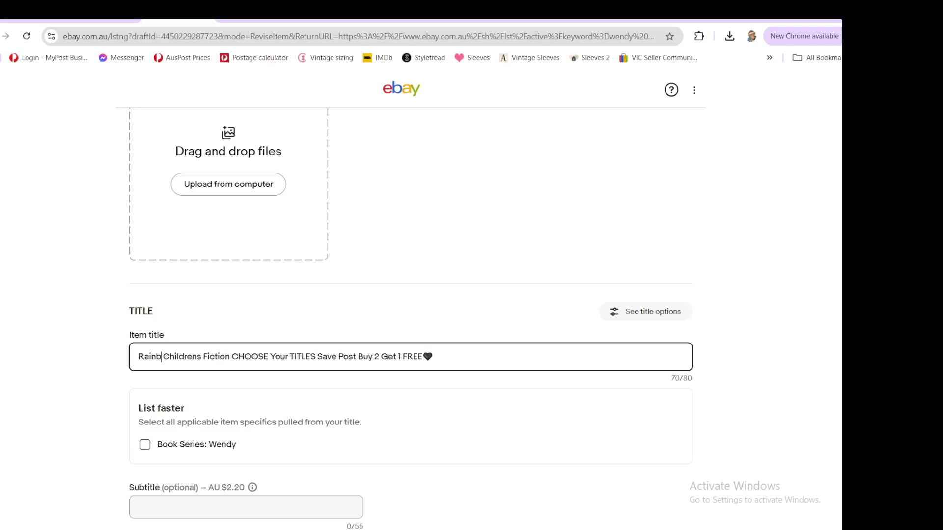
pyautogui.write('agic')
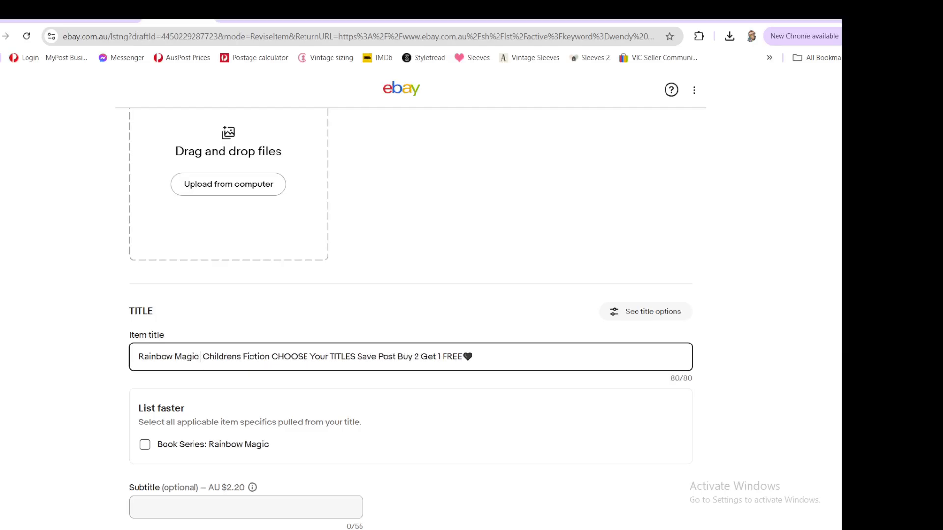
pyautogui.press('BackSpace')
# - Change the date in the custom label to 19/11/24
pyautogui.scroll(-6, 455, 347)
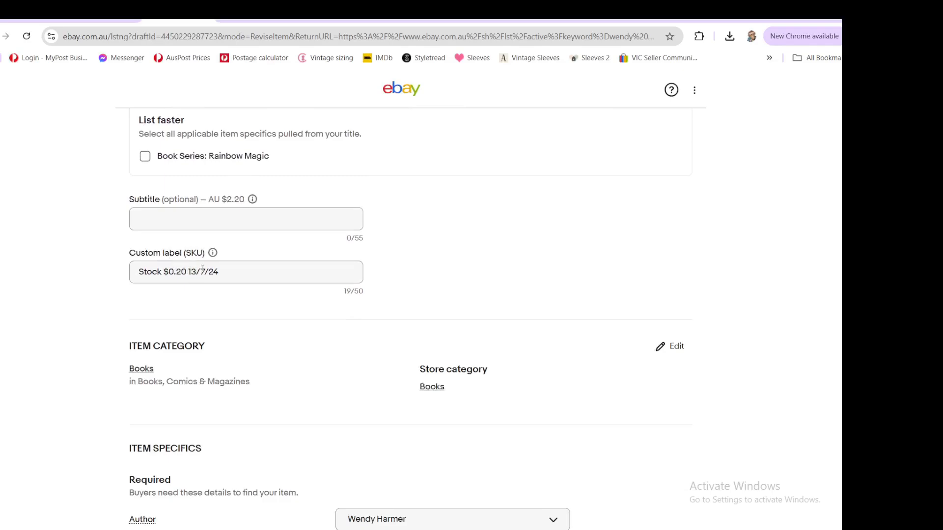
pyautogui.moveTo(188, 271); pyautogui.dragTo(204, 271)
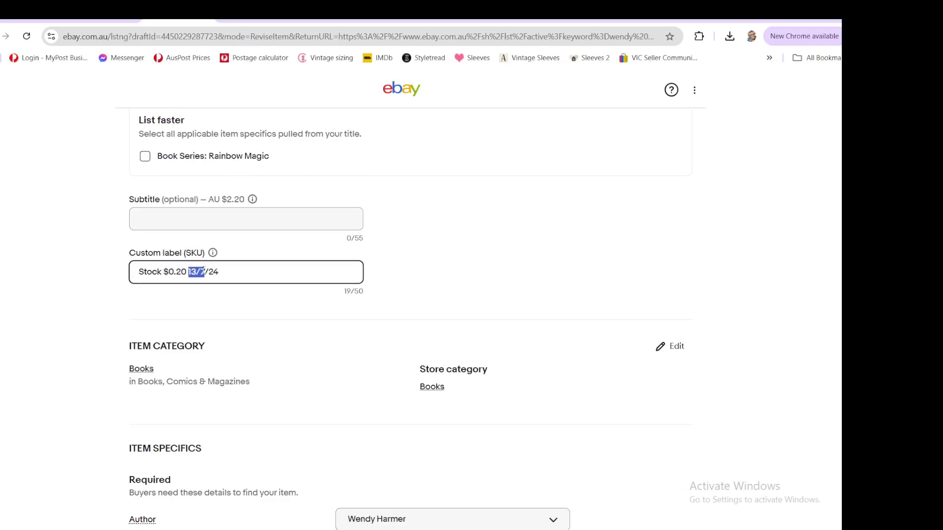
pyautogui.write('19/11')
pyautogui.click(449, 256)
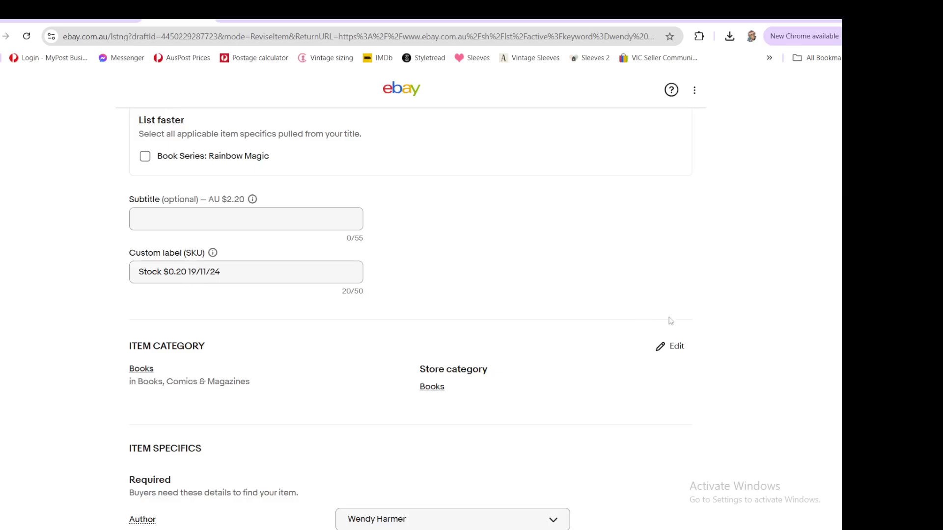
# - Add Daisy Meadows as an author in the item specifics
pyautogui.scroll(-2, 652, 308)
pyautogui.scroll(-3, 652, 308)
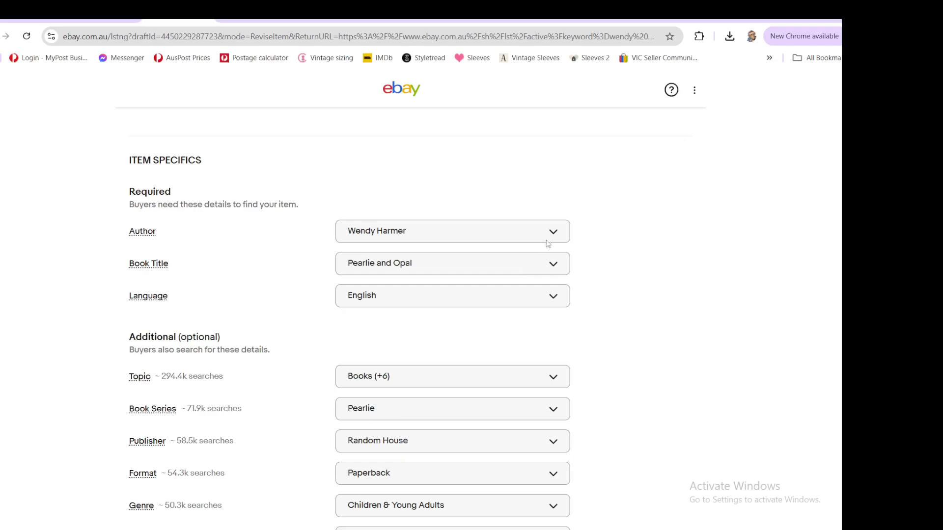
pyautogui.click(474, 235)
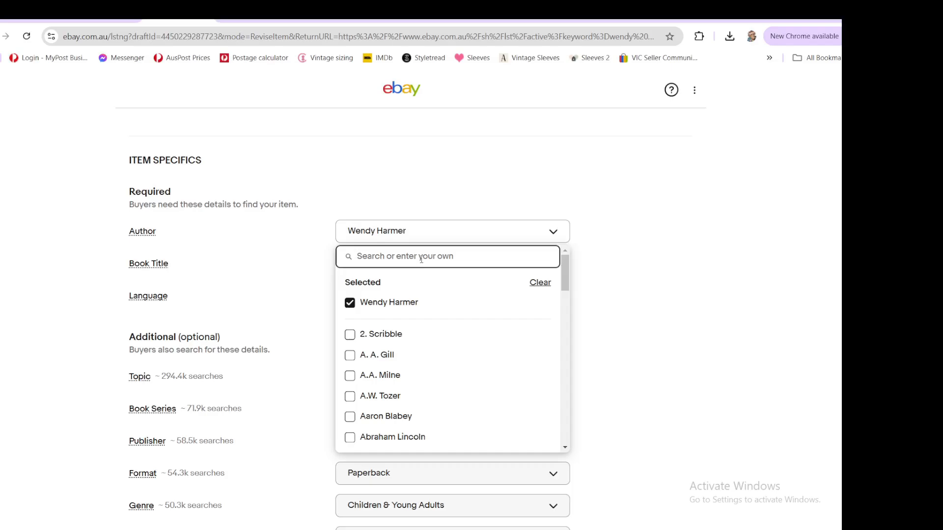
pyautogui.write('Dais')
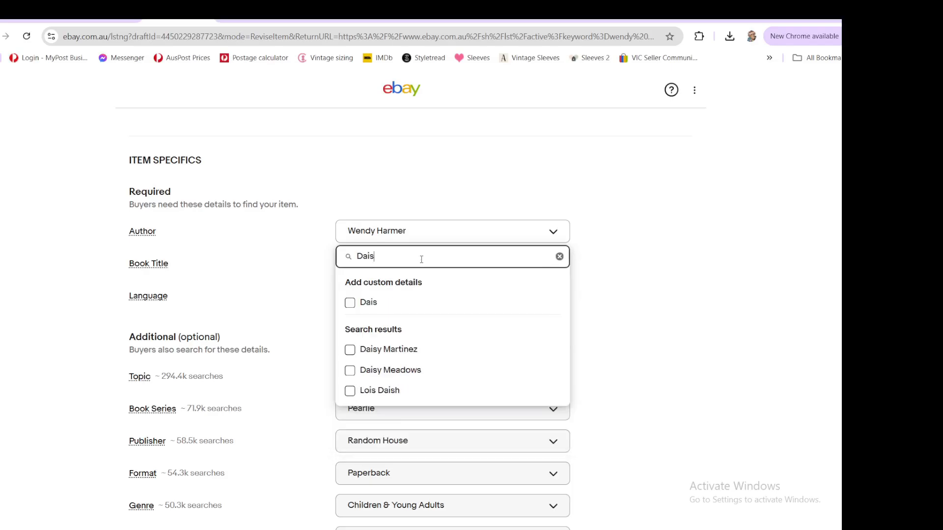
pyautogui.click(351, 370)
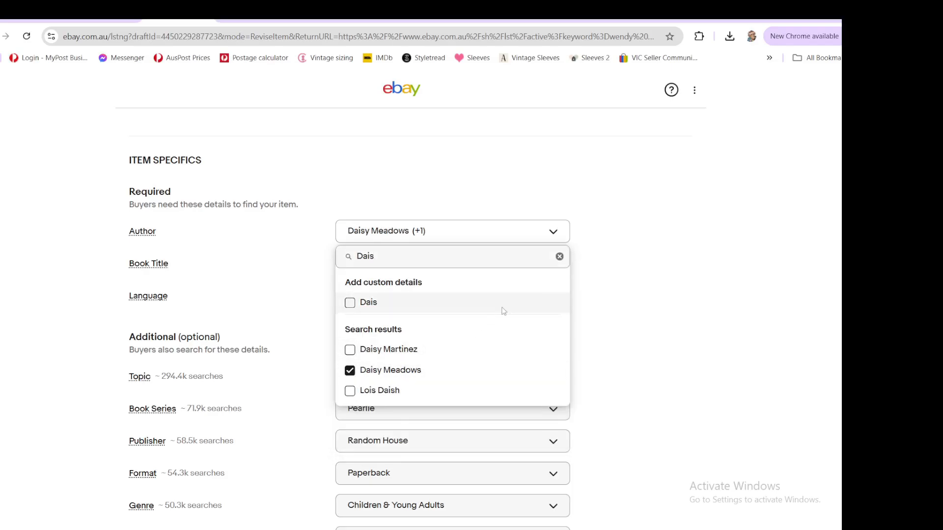
pyautogui.click(560, 257)
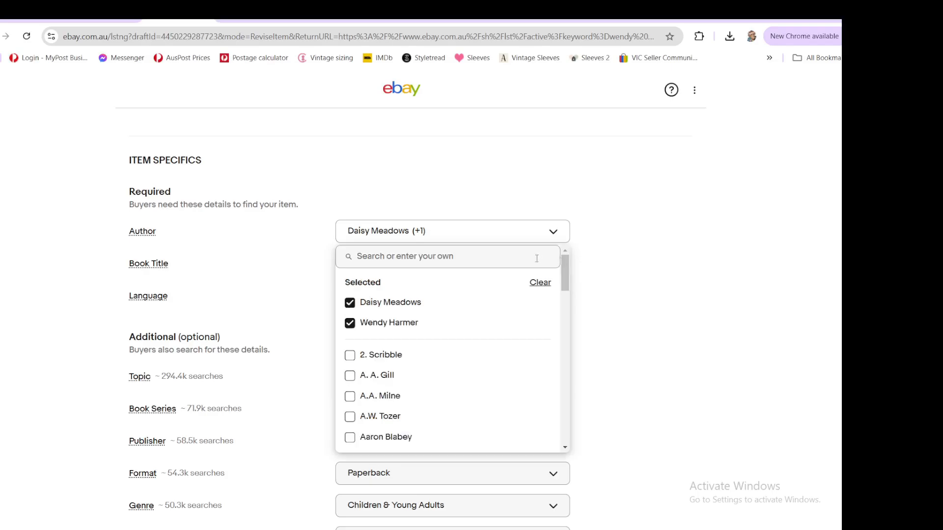
pyautogui.click(493, 228)
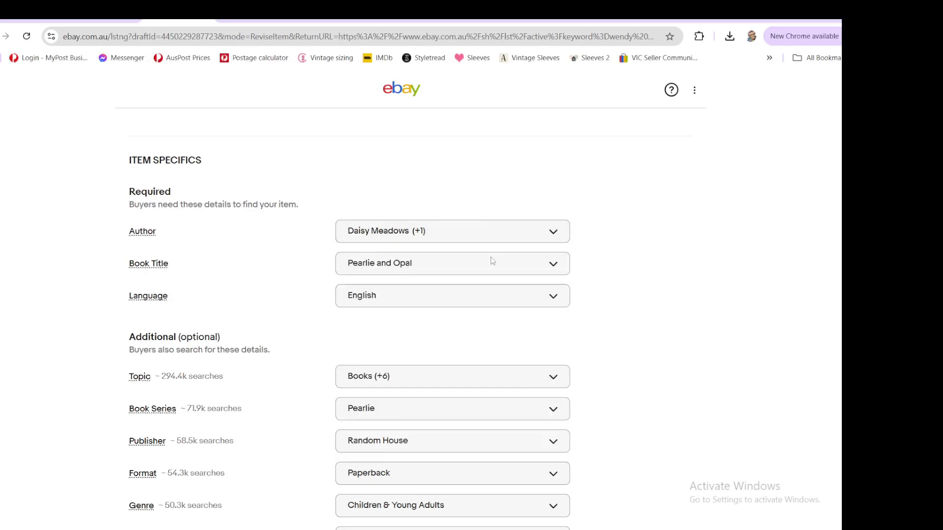
pyautogui.click(464, 265)
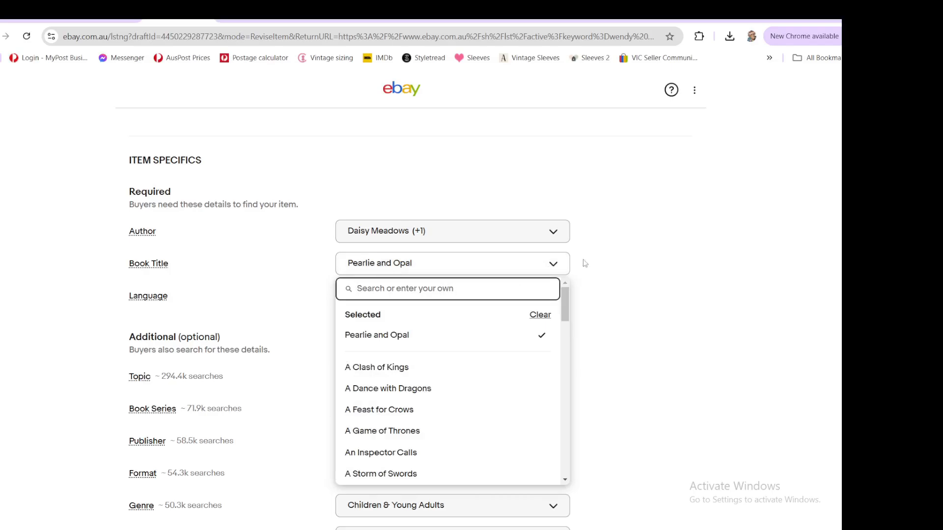
pyautogui.click(646, 286)
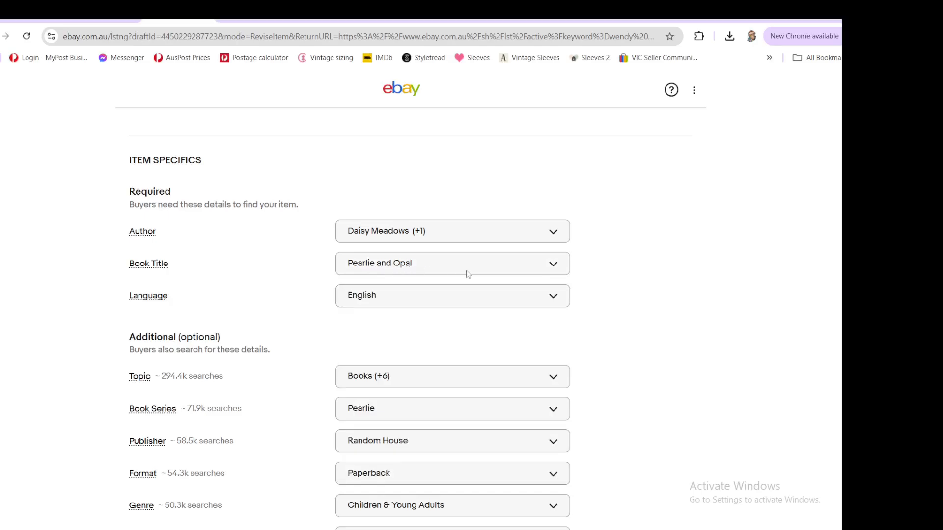
pyautogui.scroll(-2, 482, 281)
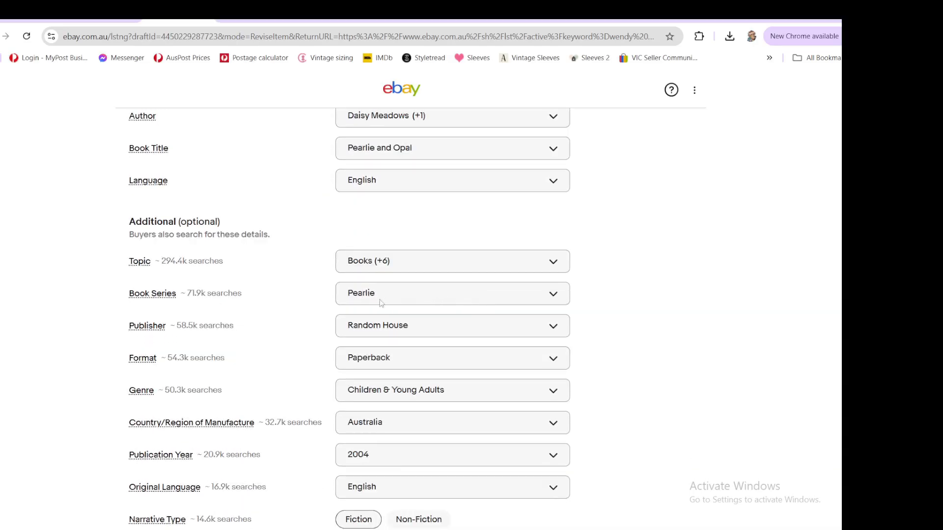
# - Set the Book Series item specific to Rainbow Magic
pyautogui.click(473, 294)
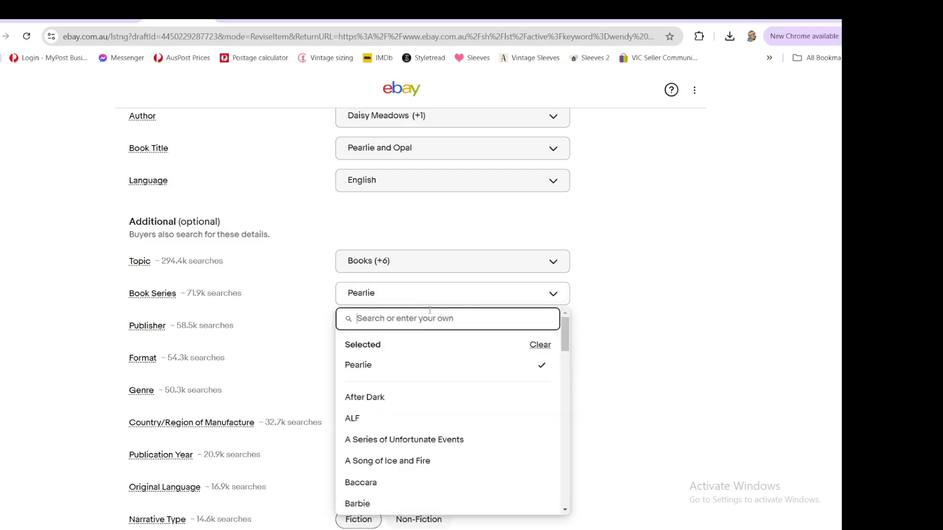
pyautogui.write('Rainbo')
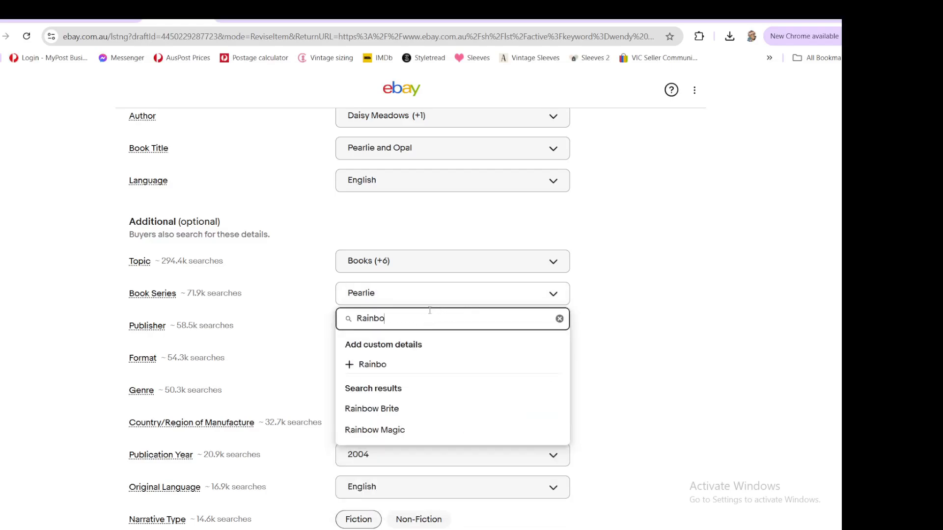
pyautogui.write('w Magic')
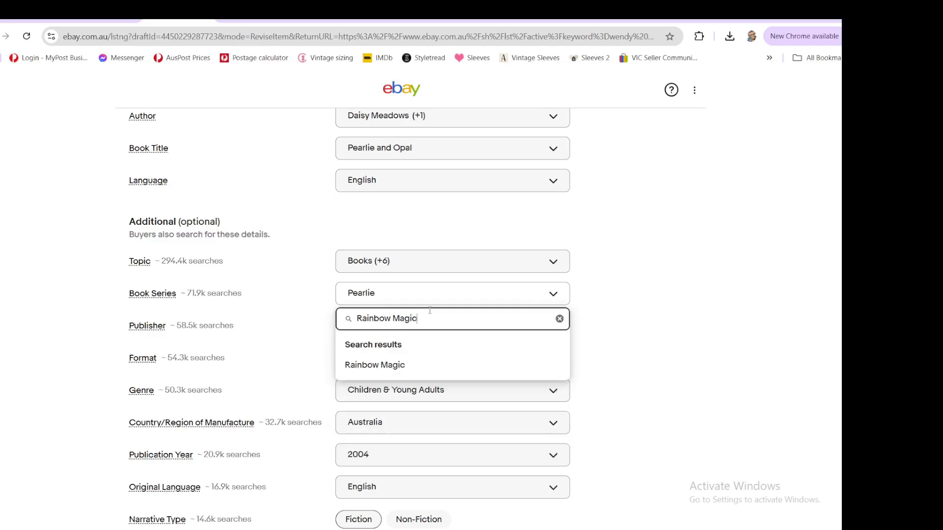
pyautogui.press('Return')
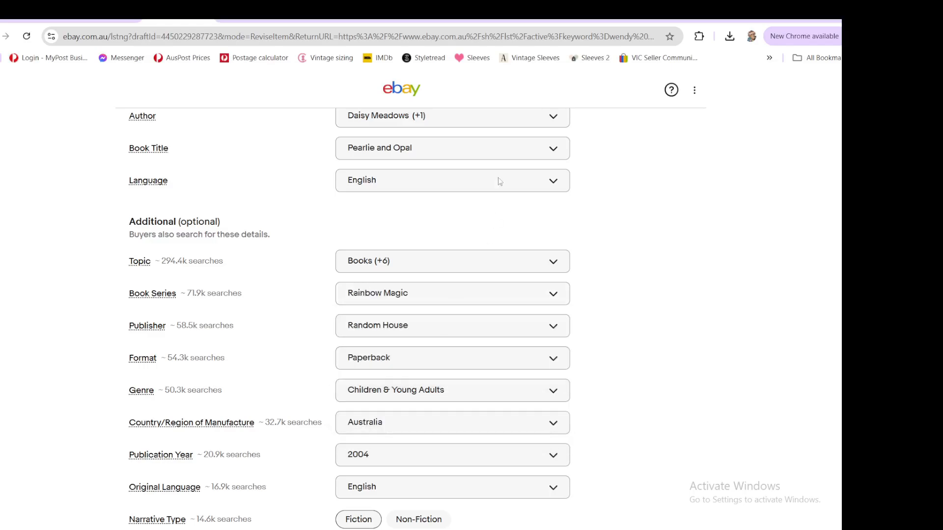
# - Change the Book Title item specific to Pearlie
pyautogui.click(552, 152)
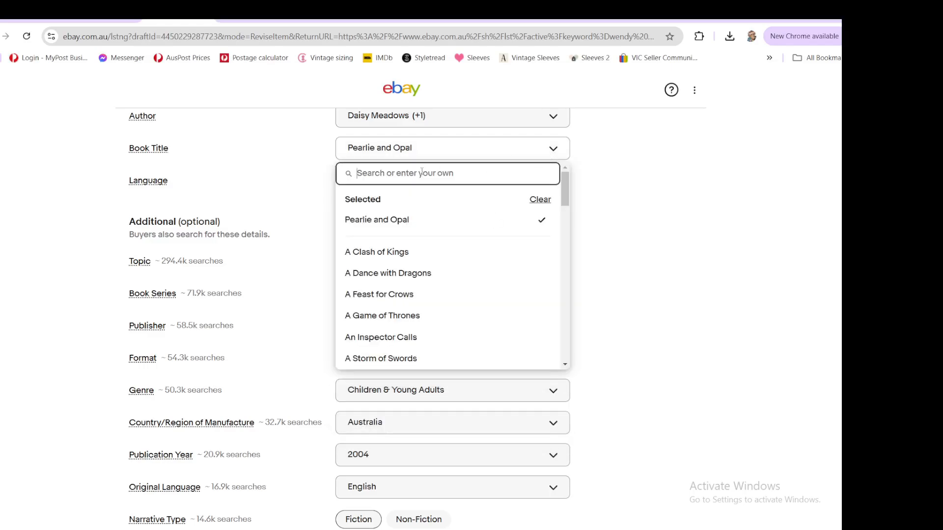
pyautogui.write('Pearlie')
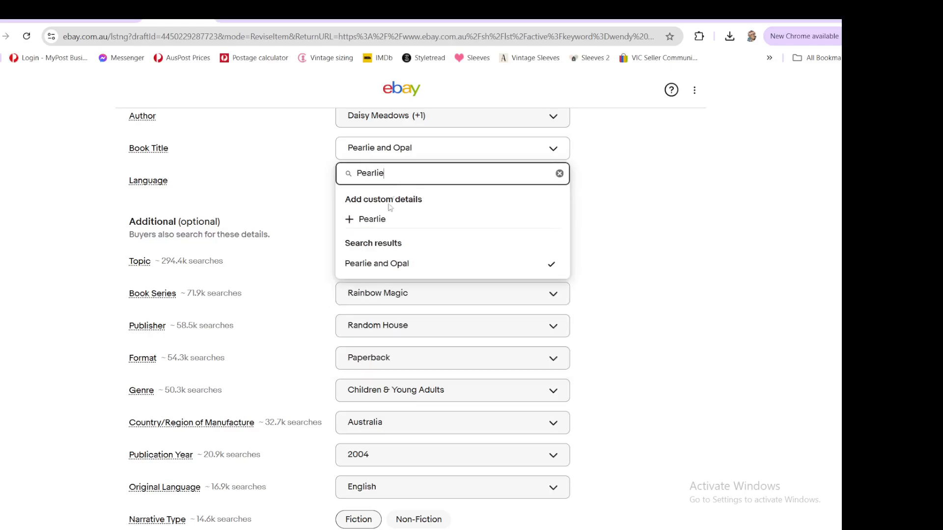
pyautogui.press('Escape')
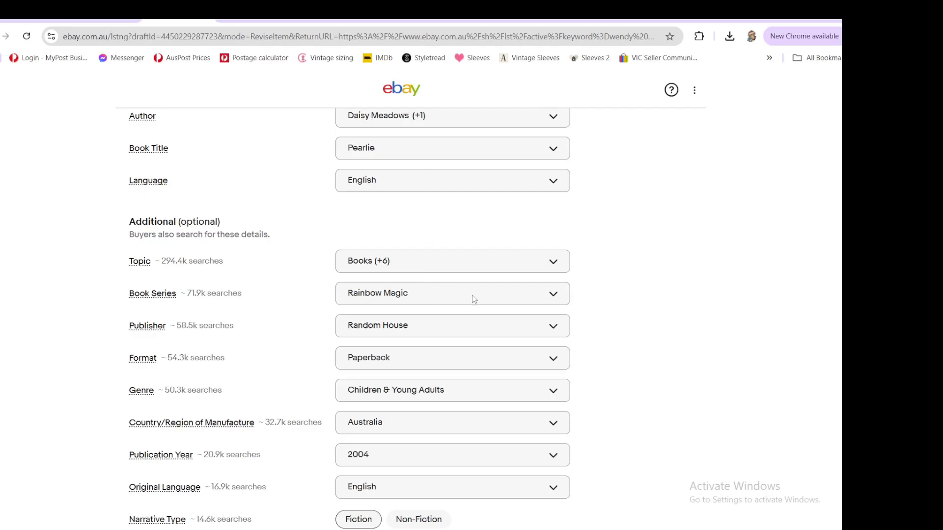
# - Add George Ripper as a custom illustrator in the item specifics
pyautogui.scroll(-5, 658, 318)
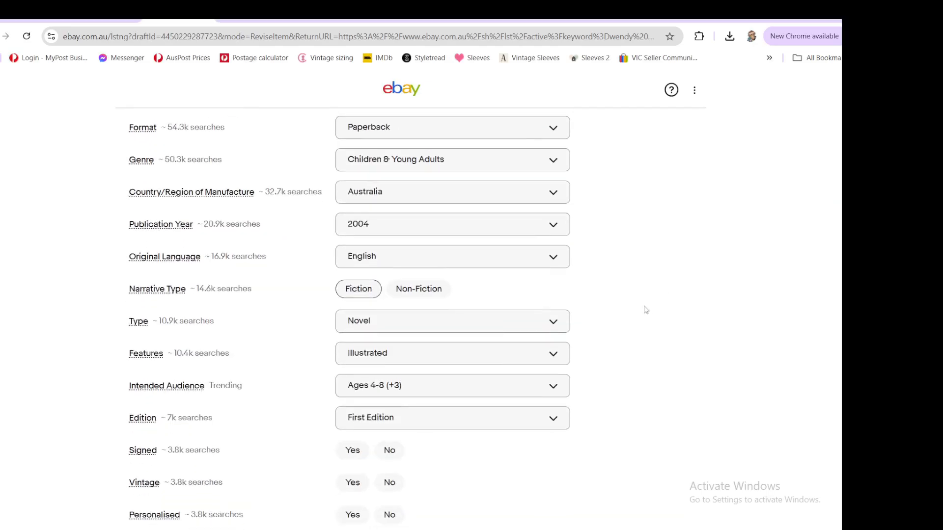
pyautogui.scroll(-7, 653, 317)
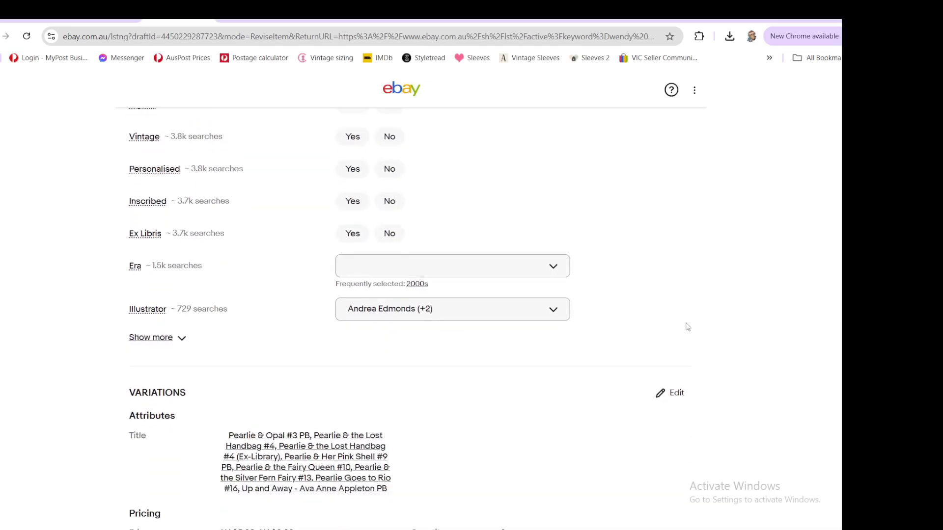
pyautogui.scroll(-1, 683, 327)
pyautogui.click(520, 255)
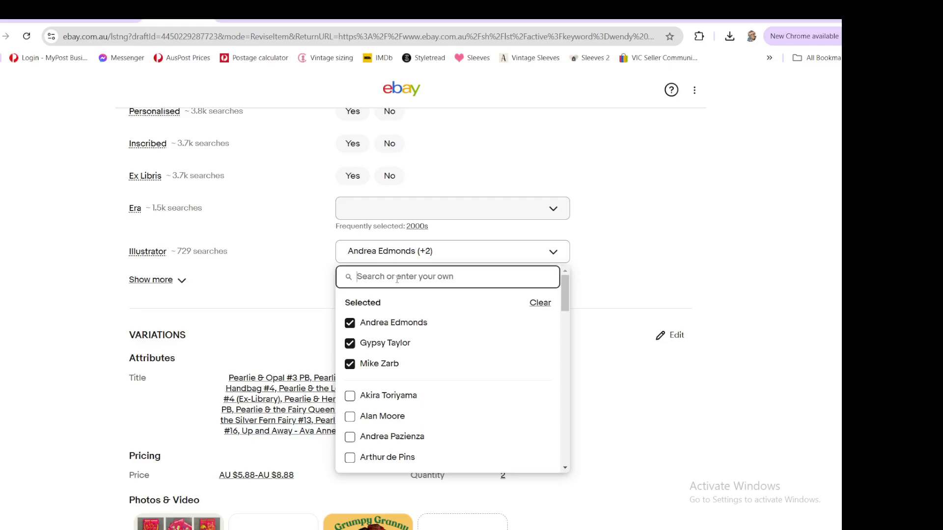
pyautogui.write('George')
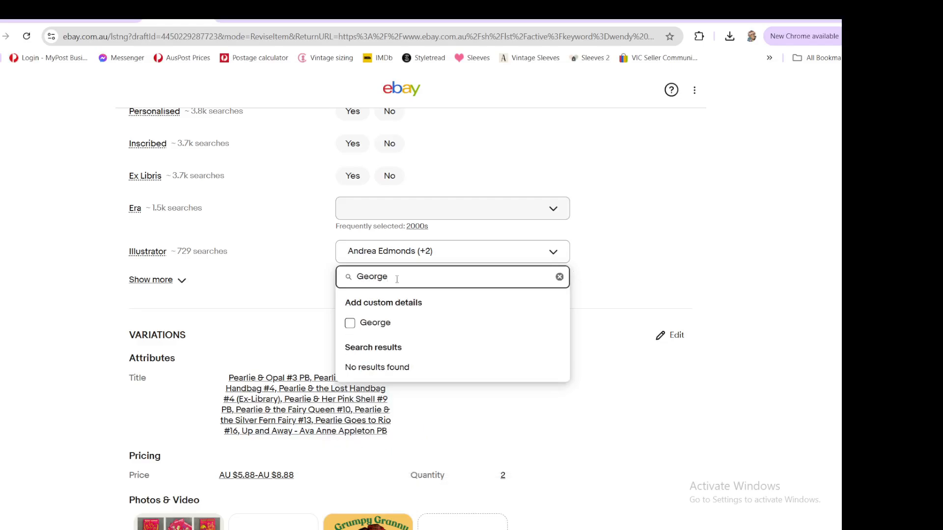
pyautogui.write(' Ripper')
pyautogui.click(391, 323)
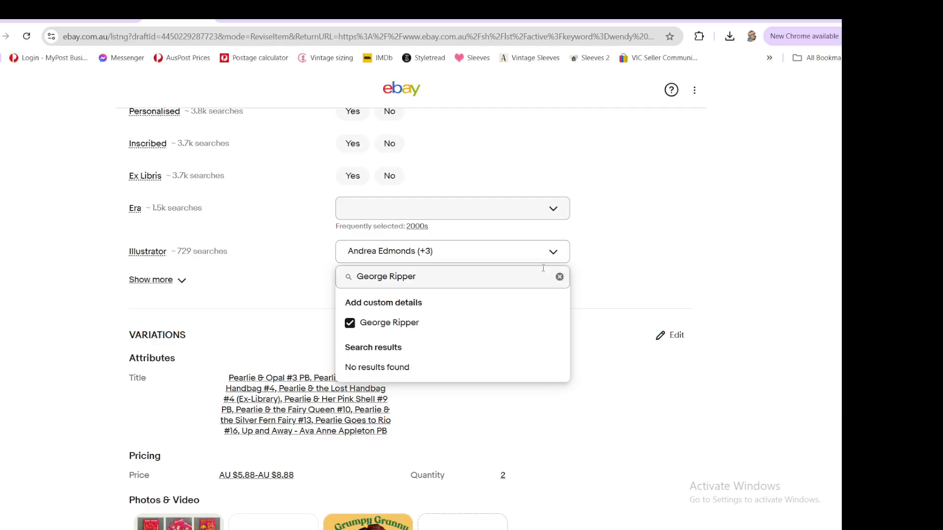
pyautogui.click(628, 245)
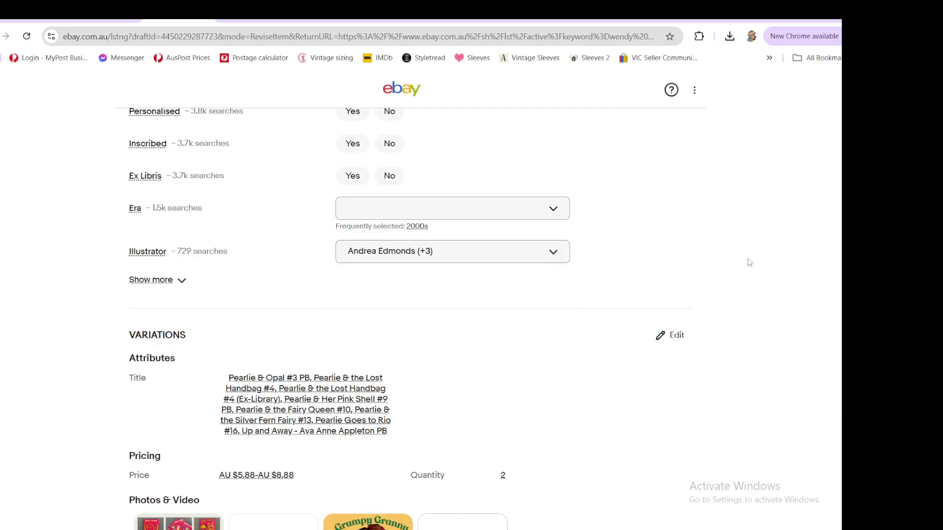
# - Open the variations editor and delete all three default listing photos
pyautogui.scroll(-4, 751, 265)
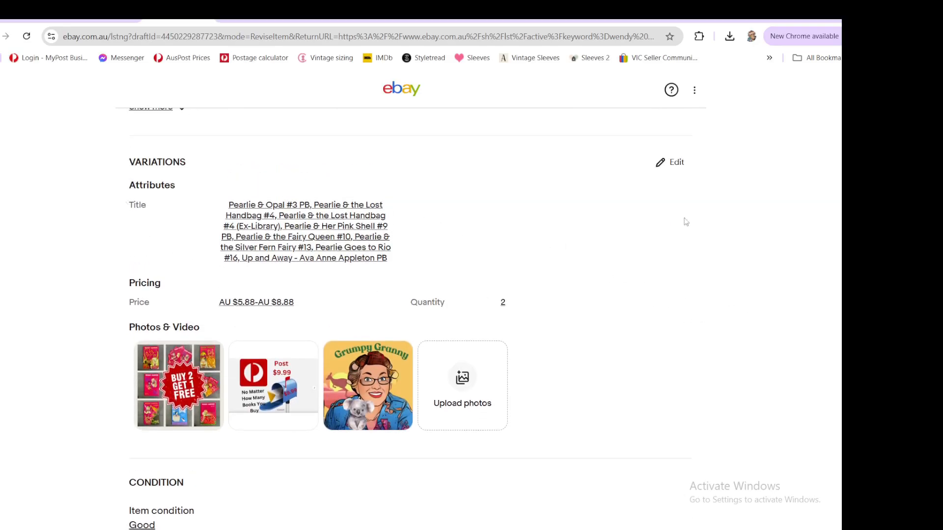
pyautogui.click(661, 166)
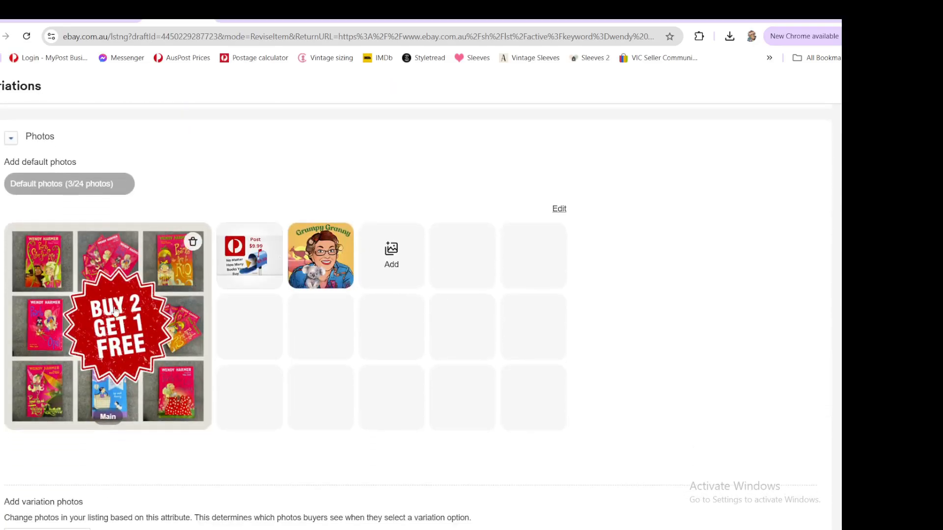
pyautogui.click(193, 242)
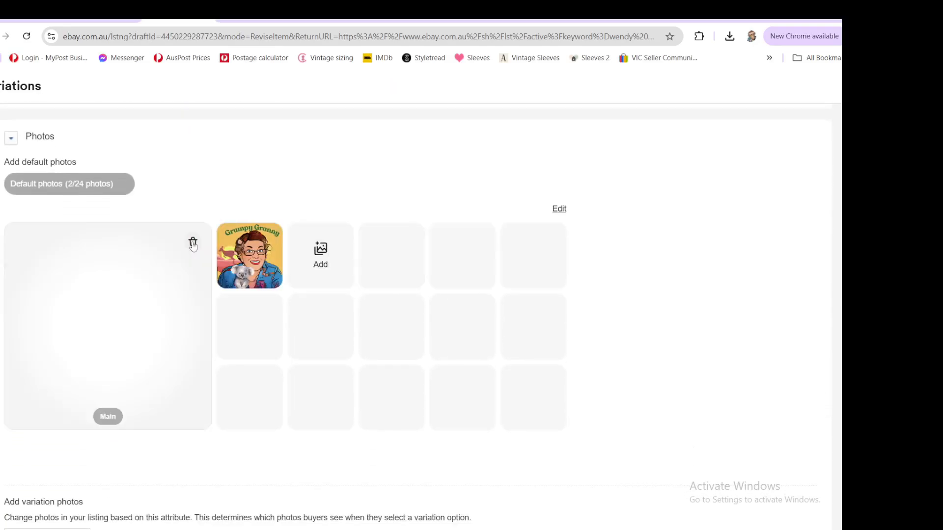
pyautogui.click(193, 243)
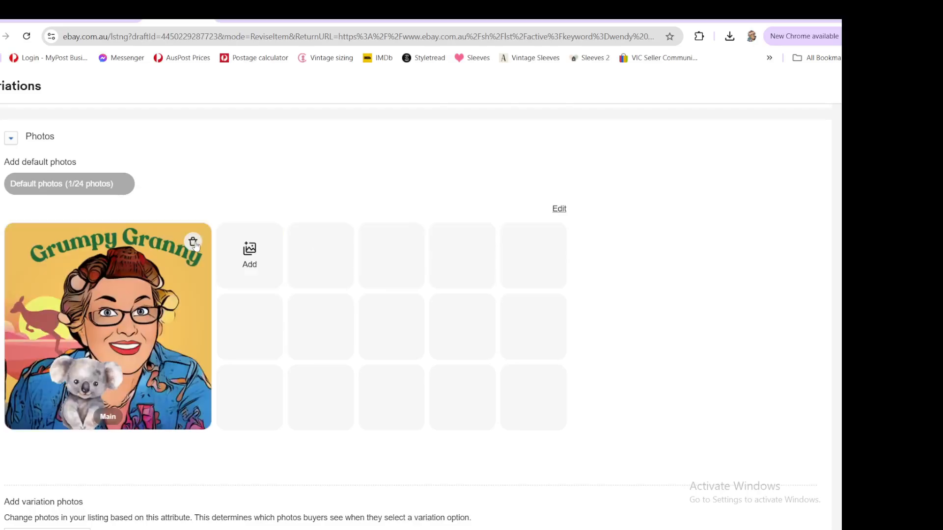
pyautogui.click(193, 243)
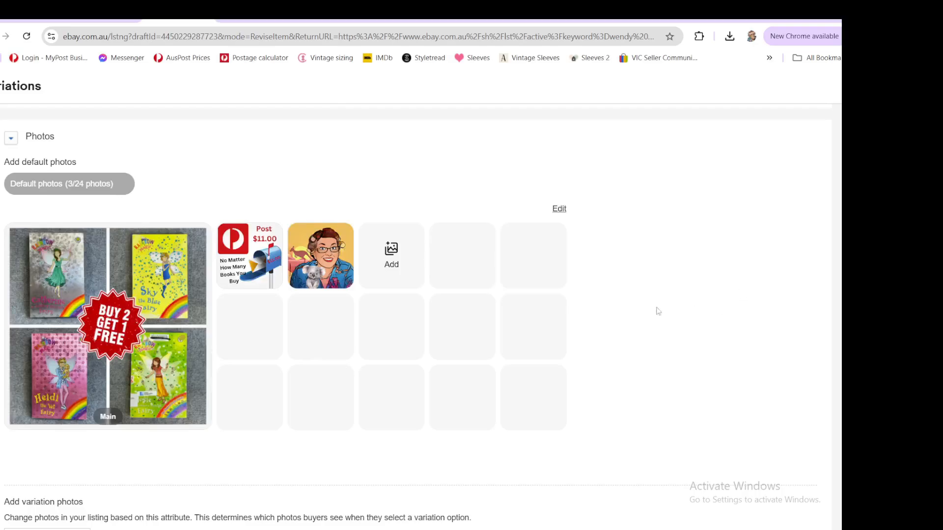
# - Edit the variation attributes and add Sky the Blue Fairy as a new title option
pyautogui.moveTo(265, 274)
pyautogui.moveTo(322, 272)
pyautogui.moveTo(118, 352)
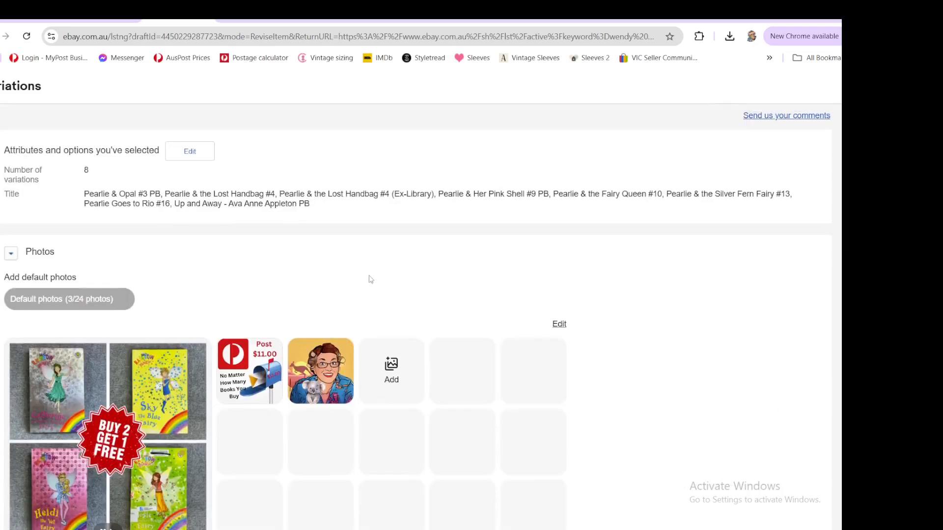
pyautogui.scroll(2, 368, 278)
pyautogui.click(191, 153)
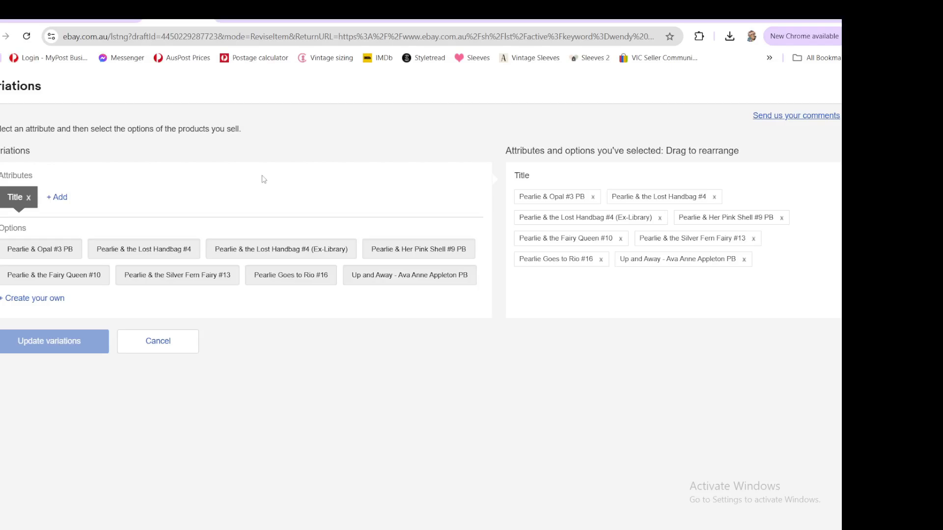
pyautogui.click(58, 198)
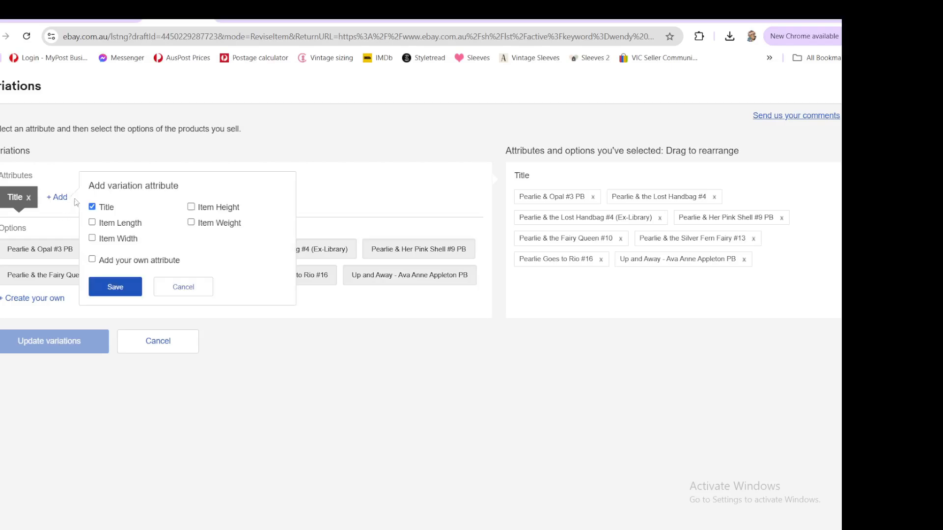
pyautogui.click(184, 290)
pyautogui.click(48, 304)
pyautogui.click(95, 300)
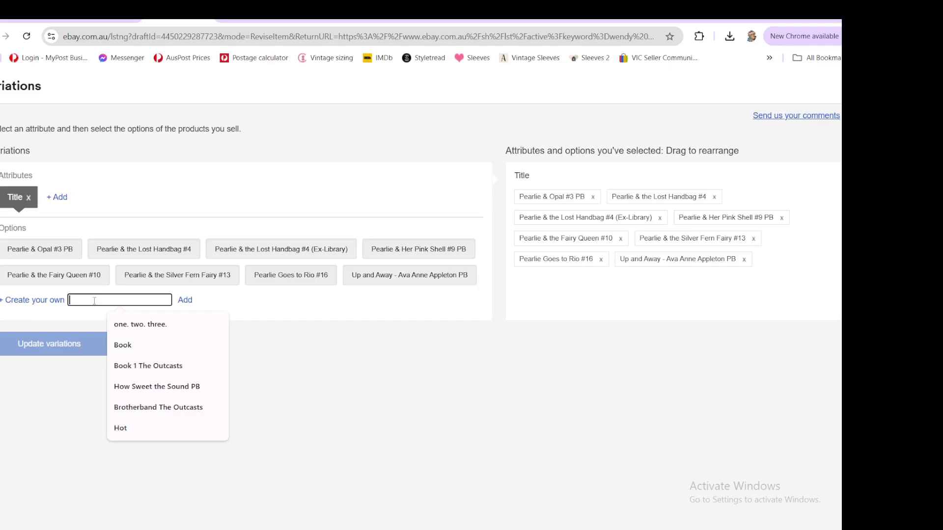
pyautogui.write('Sky')
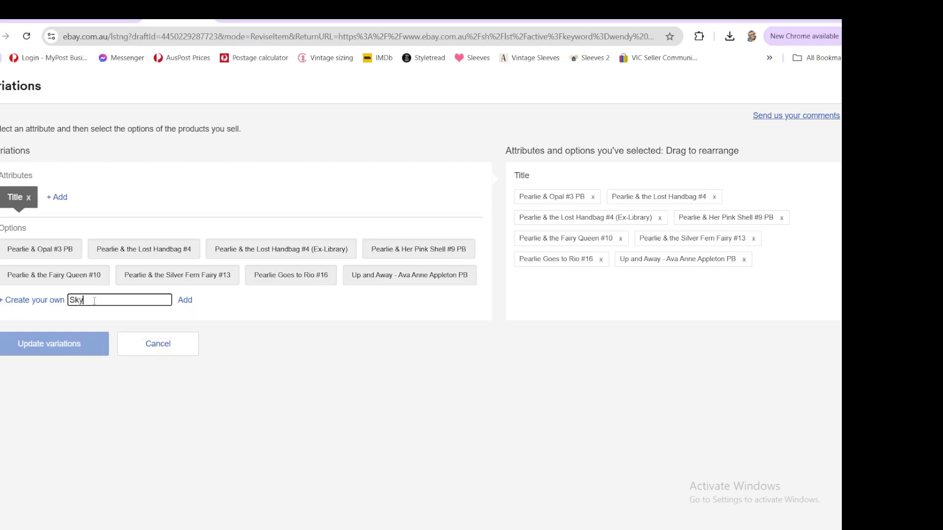
pyautogui.write(' the Blue Fairy')
pyautogui.click(185, 300)
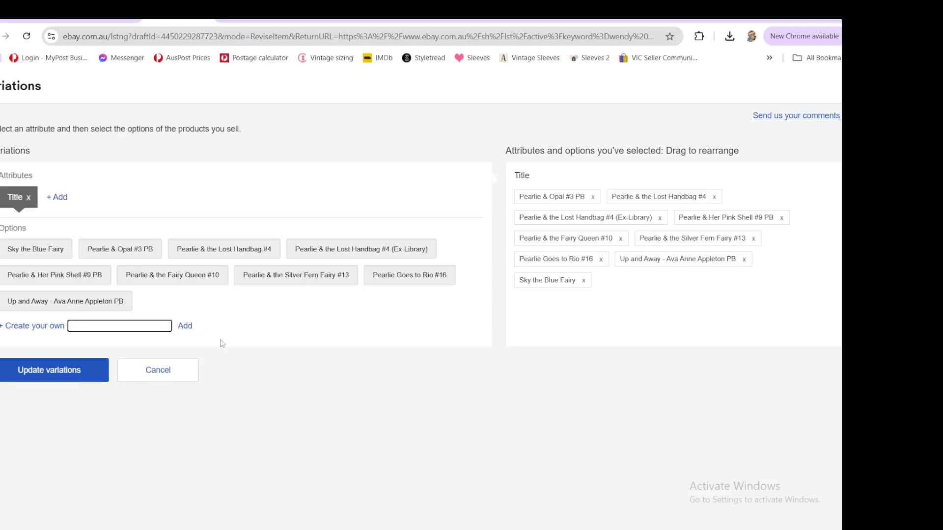
# - Add Josie the Jewellery-Making Fairy as another title option
pyautogui.write('Josie')
pyautogui.write('the Jewellery-Making Fairy')
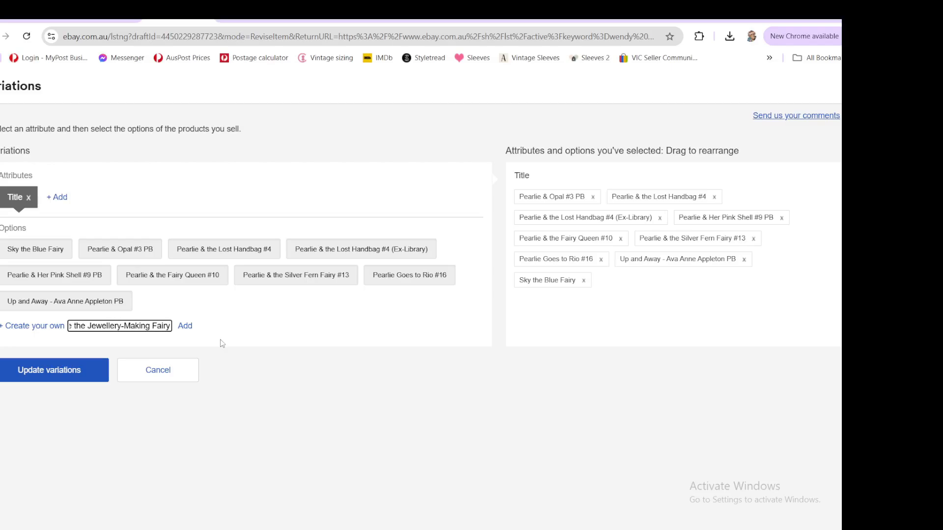
pyautogui.click(186, 326)
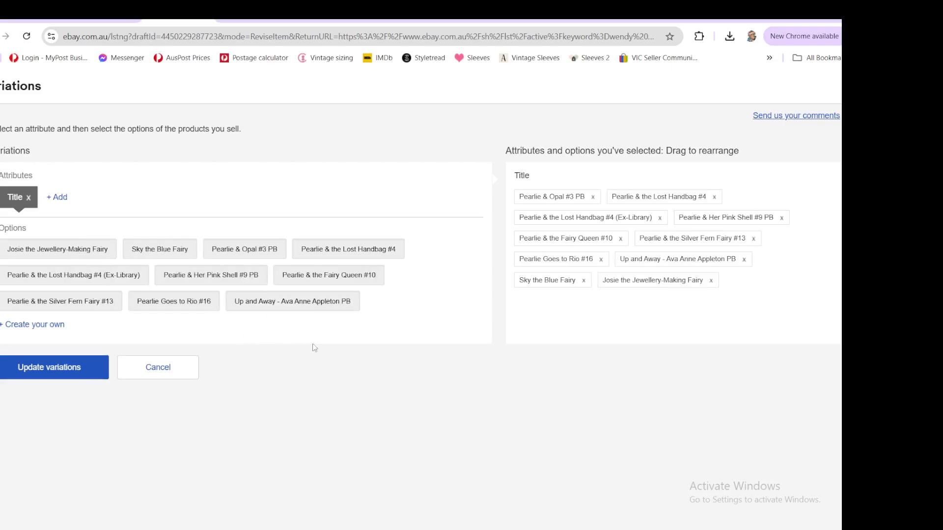
# - Add Heidi the Vet Fairy and Angelica the Angel Fairy as title options
pyautogui.click(46, 328)
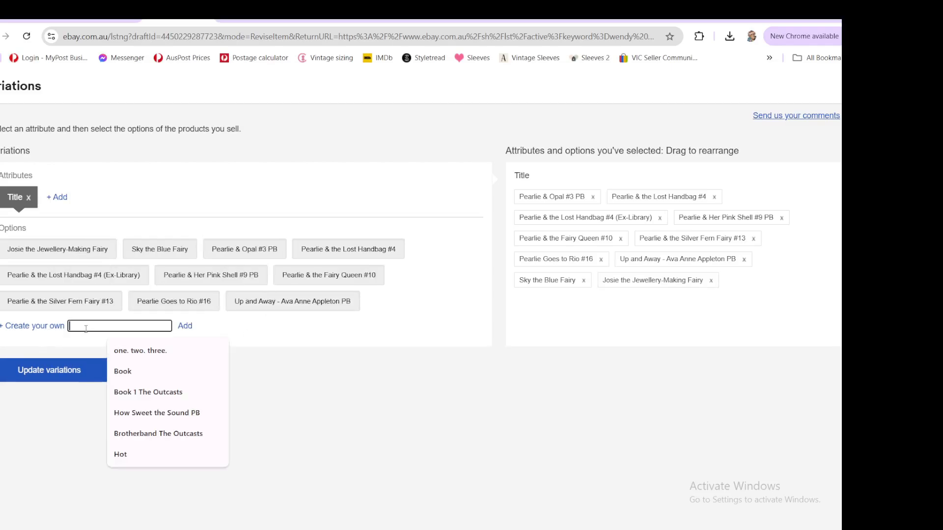
pyautogui.write('Heidi the')
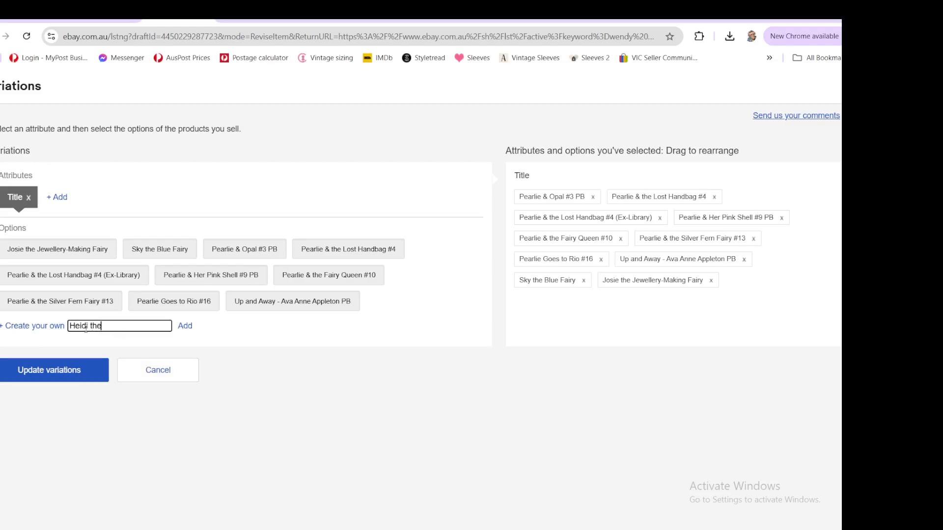
pyautogui.write(' Vet Fairy')
pyautogui.press('Return')
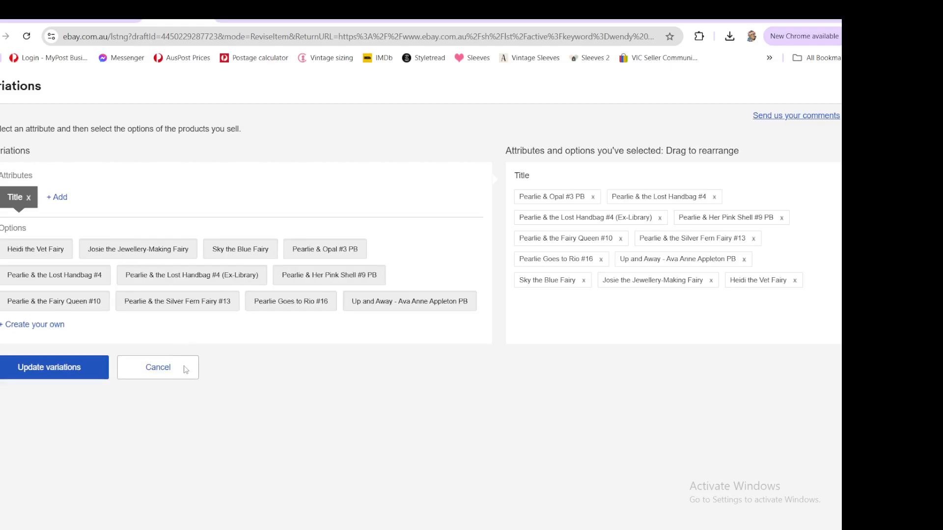
pyautogui.write('Angelic')
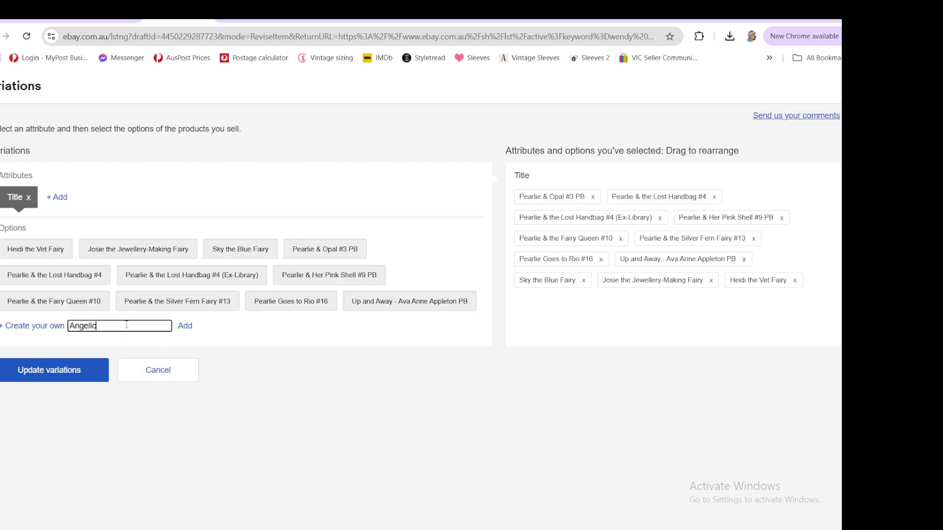
pyautogui.write('a the Angel Fairy')
pyautogui.click(184, 326)
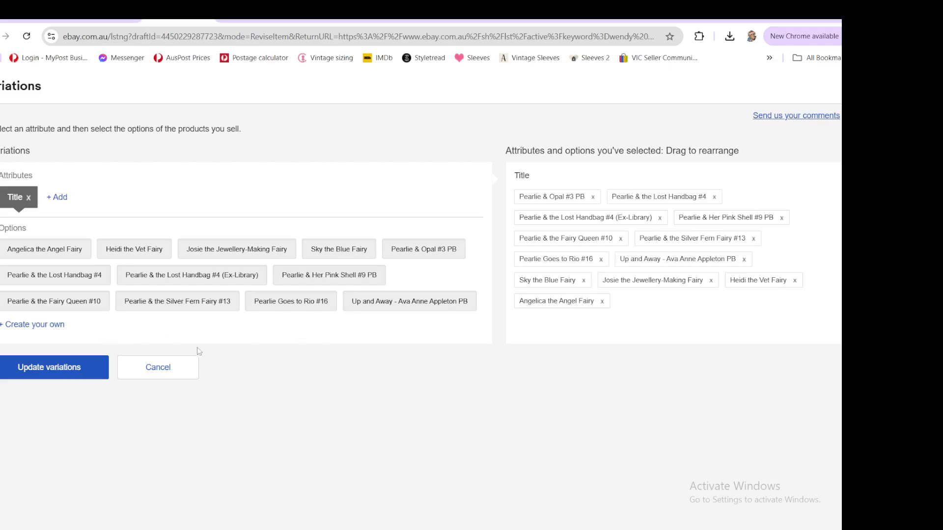
# - Add Catherine the Fashion Princess Fairy and Stella the Star Fairy as title options
pyautogui.click(56, 327)
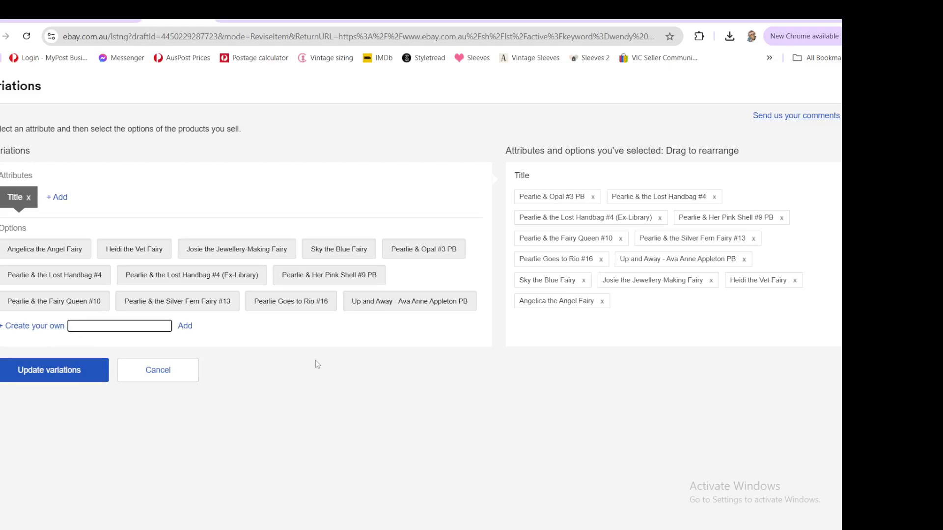
pyautogui.write('Cath')
pyautogui.write('erine t')
pyautogui.write('he Fashi')
pyautogui.write('on Princes')
pyautogui.write('s Fairy')
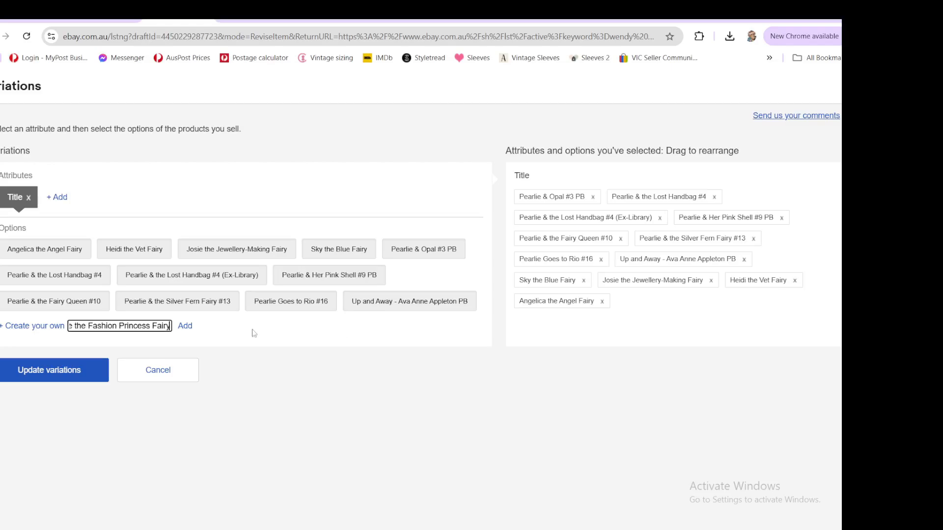
pyautogui.click(184, 325)
pyautogui.click(51, 350)
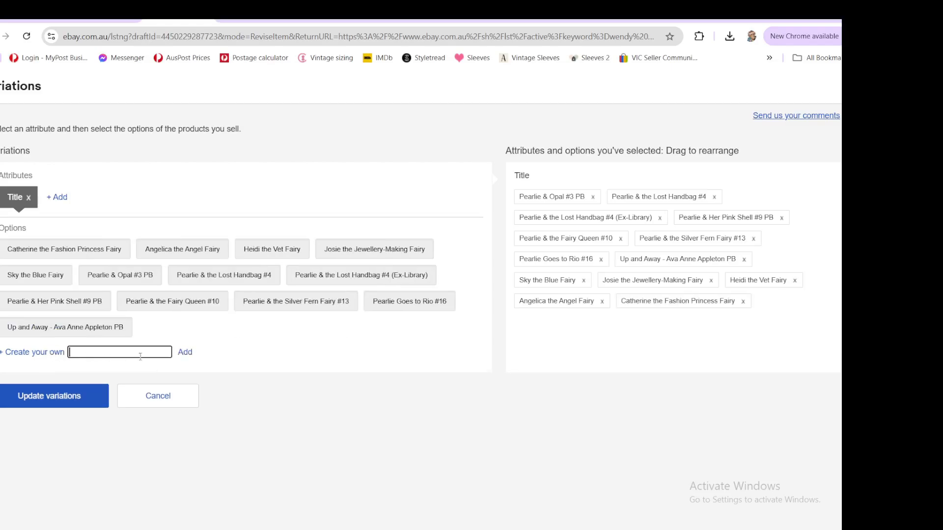
pyautogui.write('Stella the Star Fairy')
pyautogui.click(181, 354)
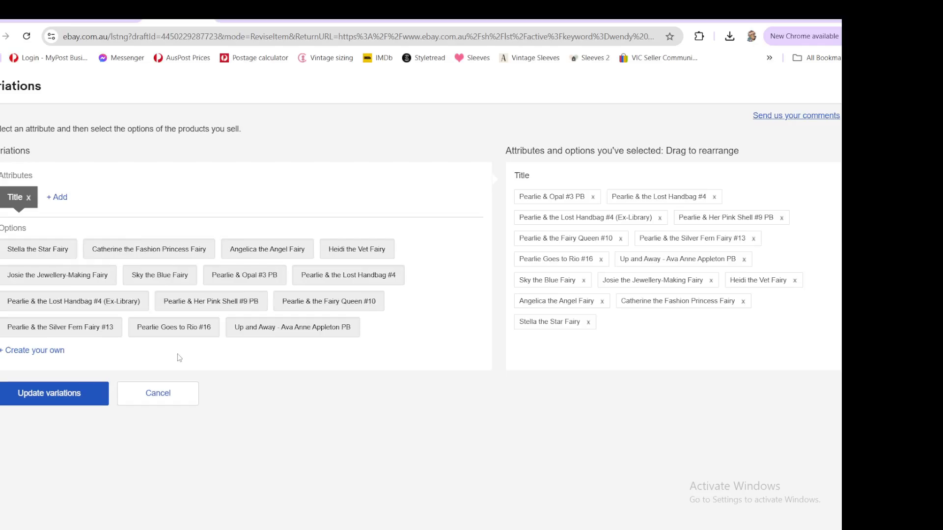
# - Add Ruby the Red Fairy as a title option and update the variations, adding rows automatically
pyautogui.click(54, 351)
pyautogui.write('Ruby ')
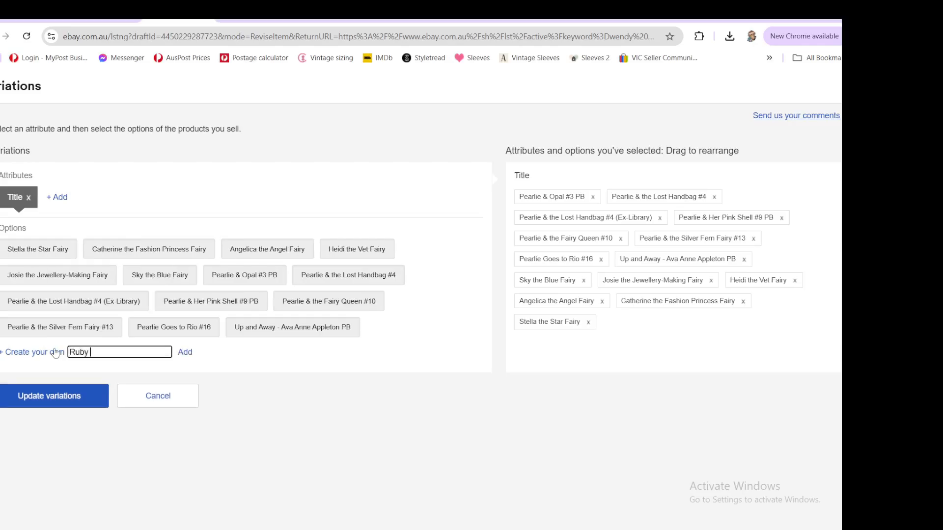
pyautogui.write('the Red Fairy')
pyautogui.click(186, 355)
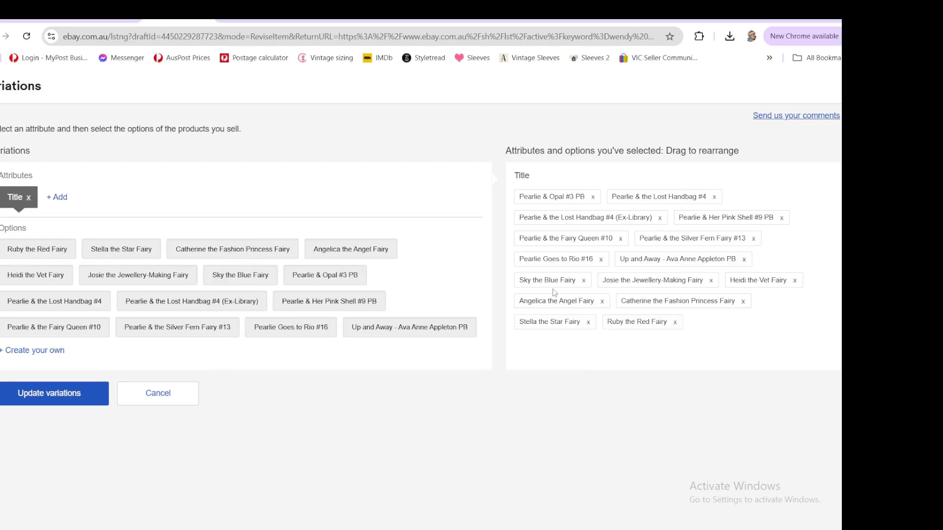
pyautogui.click(57, 396)
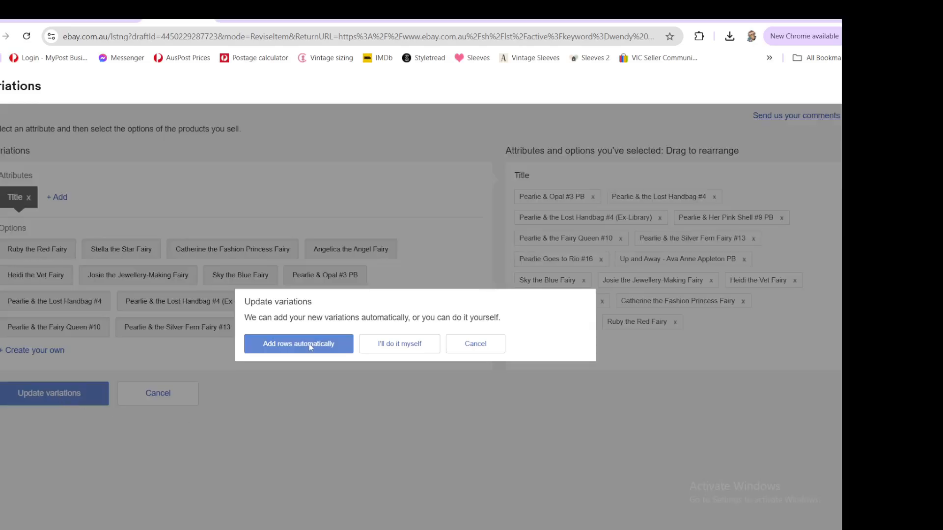
pyautogui.click(308, 343)
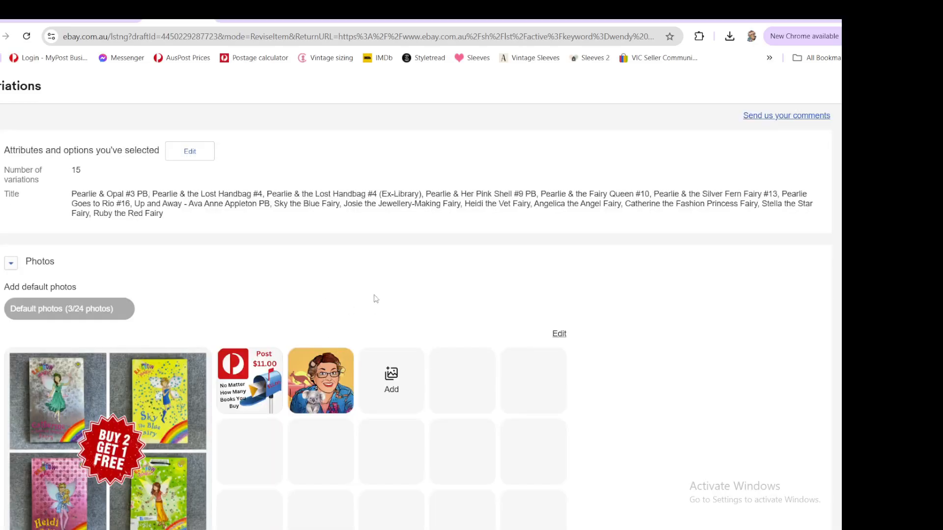
# - Upload cover photos for the Sky the Blue Fairy variation
pyautogui.scroll(-8, 663, 344)
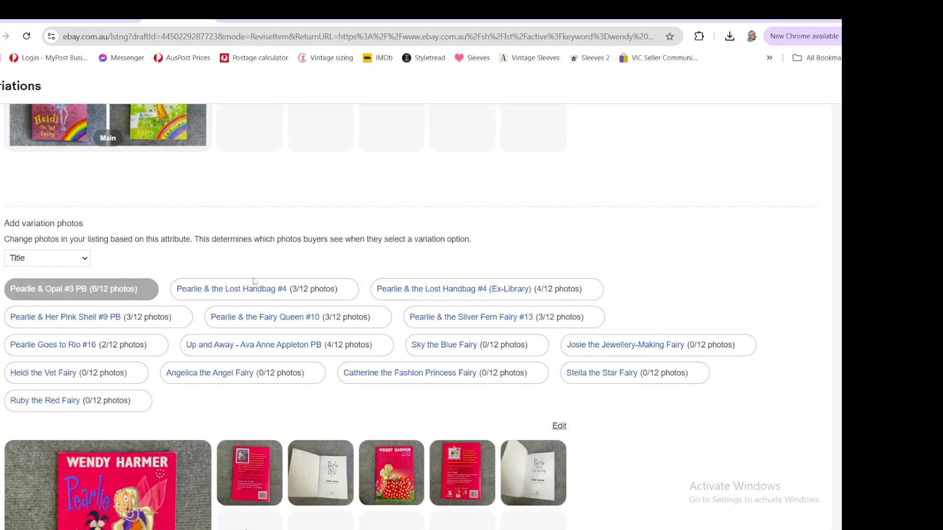
pyautogui.click(446, 349)
pyautogui.scroll(-5, 619, 432)
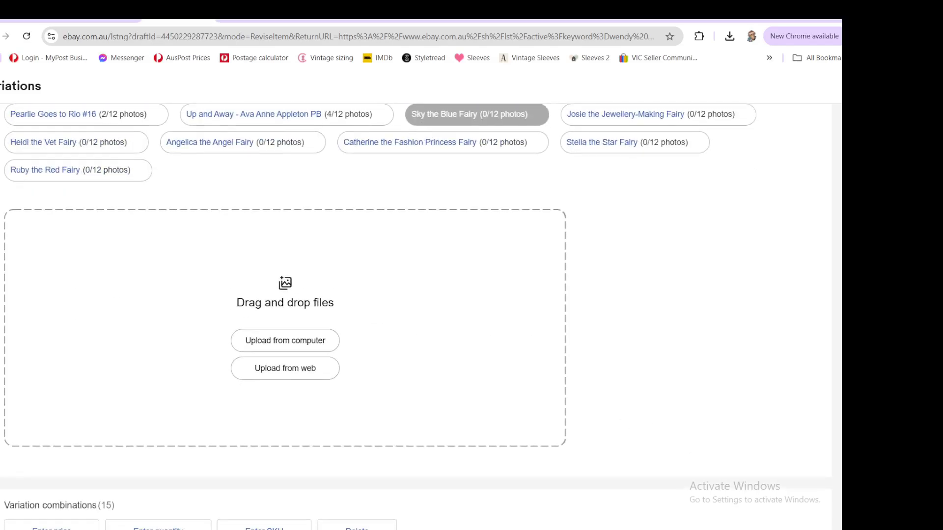
pyautogui.moveTo(840, 147); pyautogui.dragTo(307, 307)
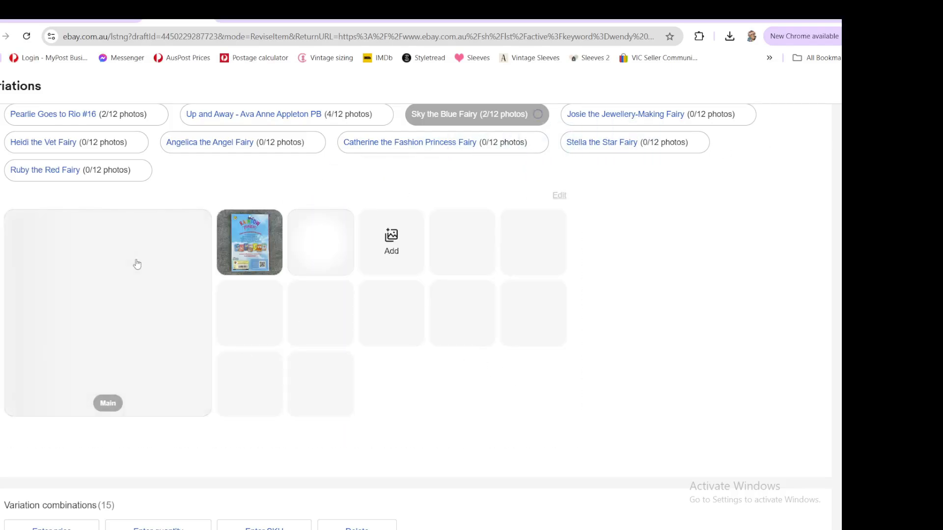
pyautogui.click(193, 229)
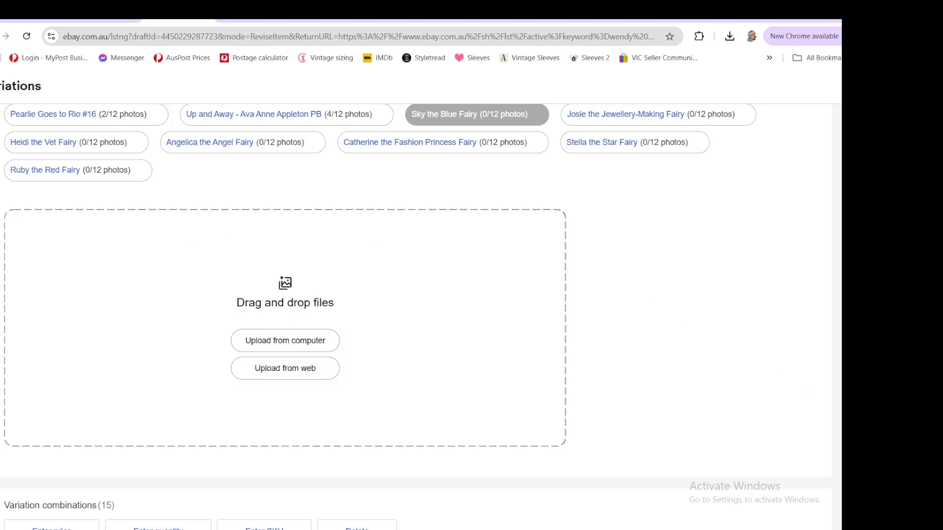
# - Upload photos for the Angelica the Angel Fairy and Stella the Star Fairy variations
pyautogui.click(632, 115)
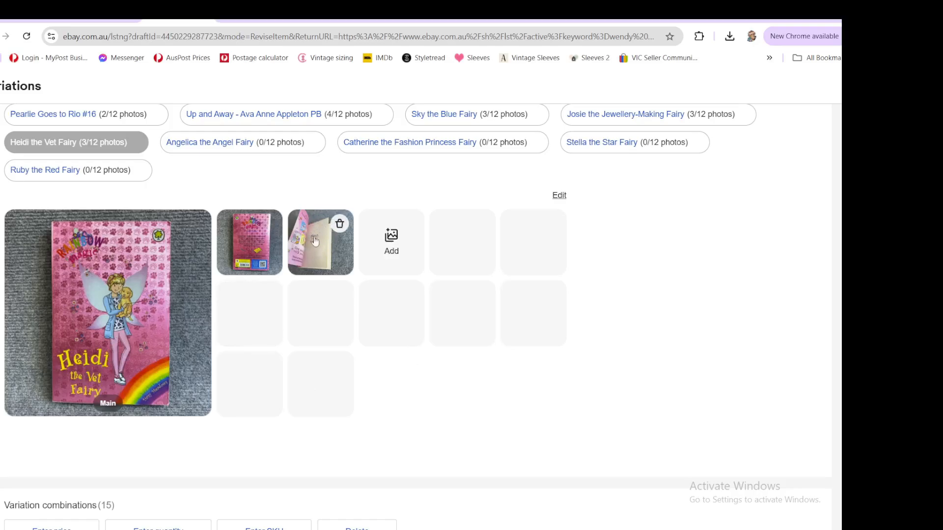
pyautogui.click(216, 148)
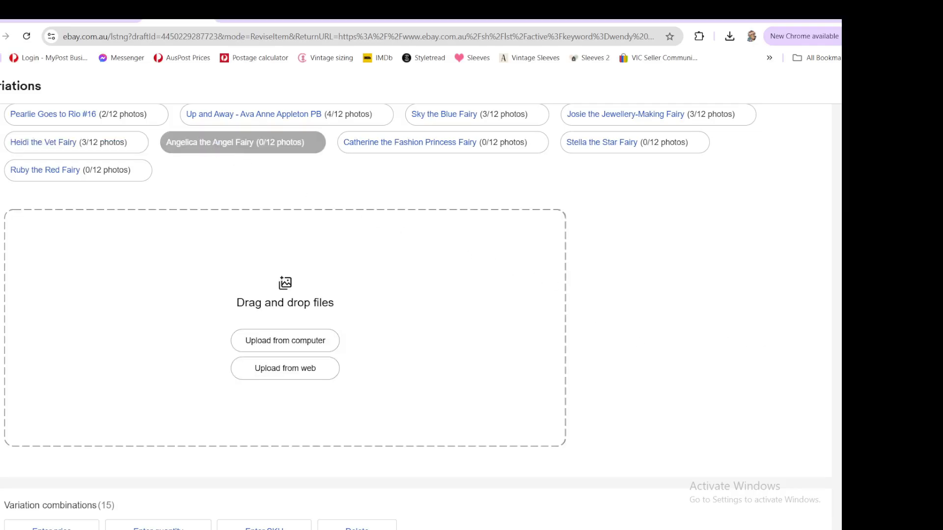
pyautogui.moveTo(840, 345); pyautogui.dragTo(540, 344)
pyautogui.moveTo(841, 314); pyautogui.dragTo(289, 317)
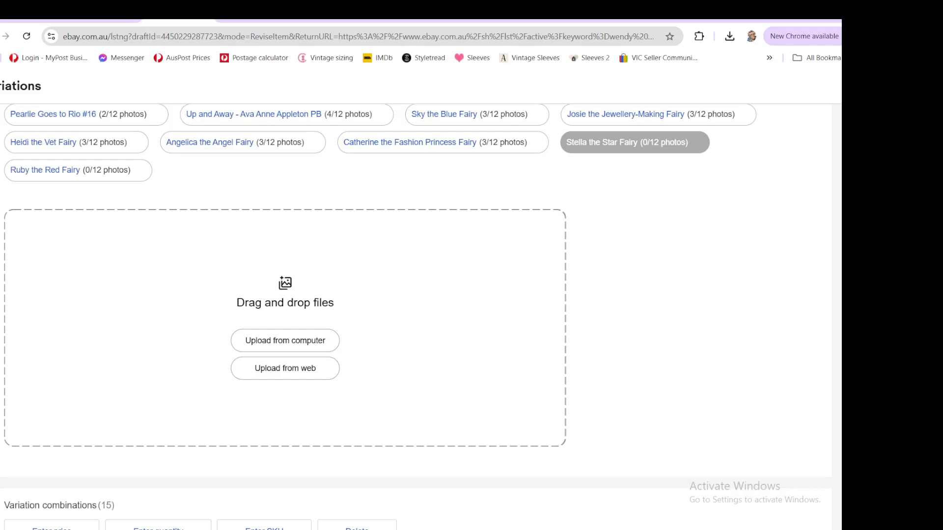
pyautogui.moveTo(841, 314); pyautogui.dragTo(282, 347)
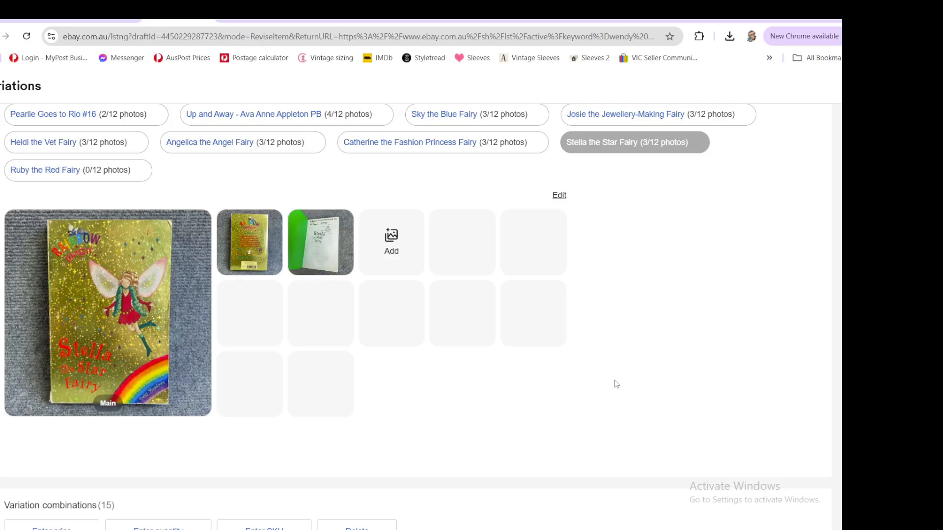
# - Check the photos of each Rainbow Magic title variation in turn
pyautogui.click(21, 164)
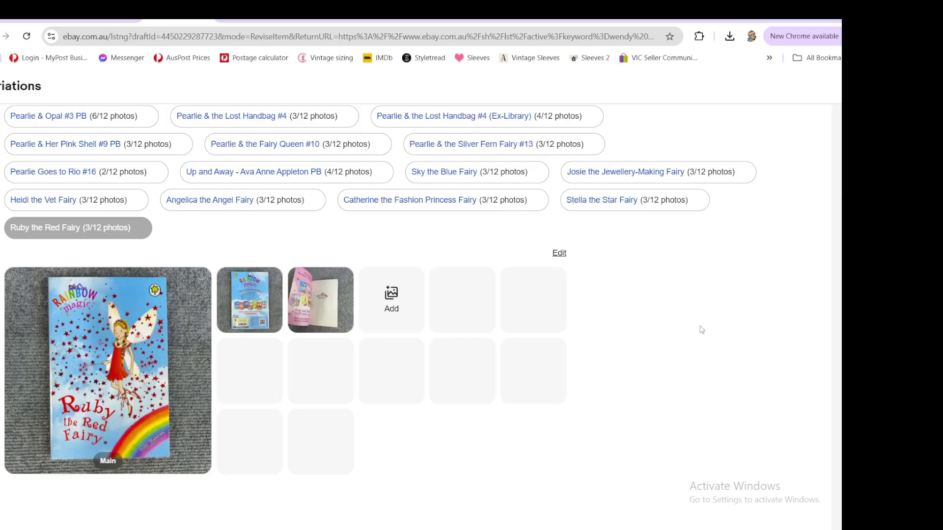
pyautogui.click(446, 179)
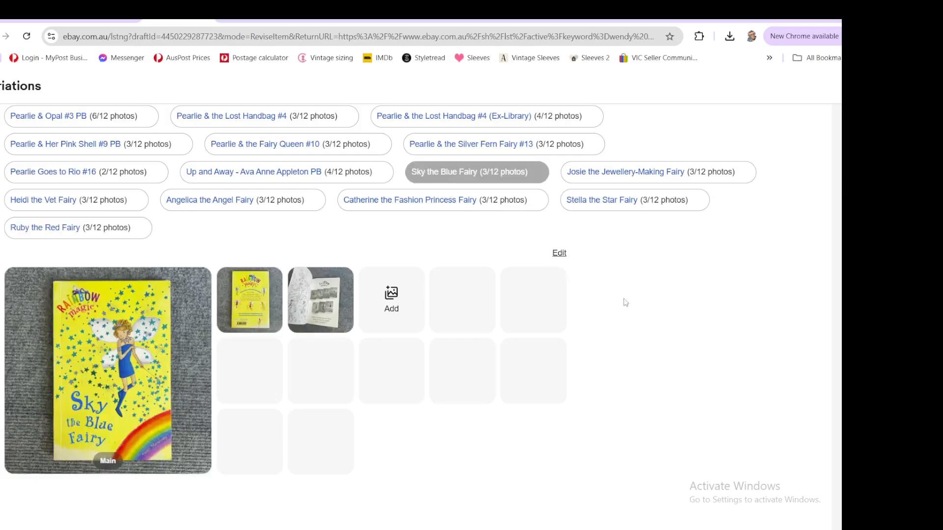
pyautogui.click(618, 176)
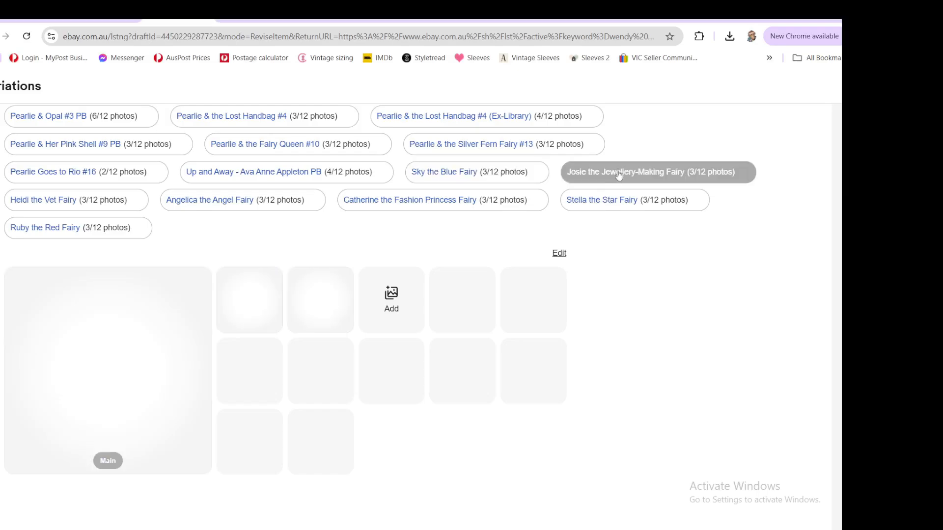
pyautogui.click(91, 207)
pyautogui.click(223, 205)
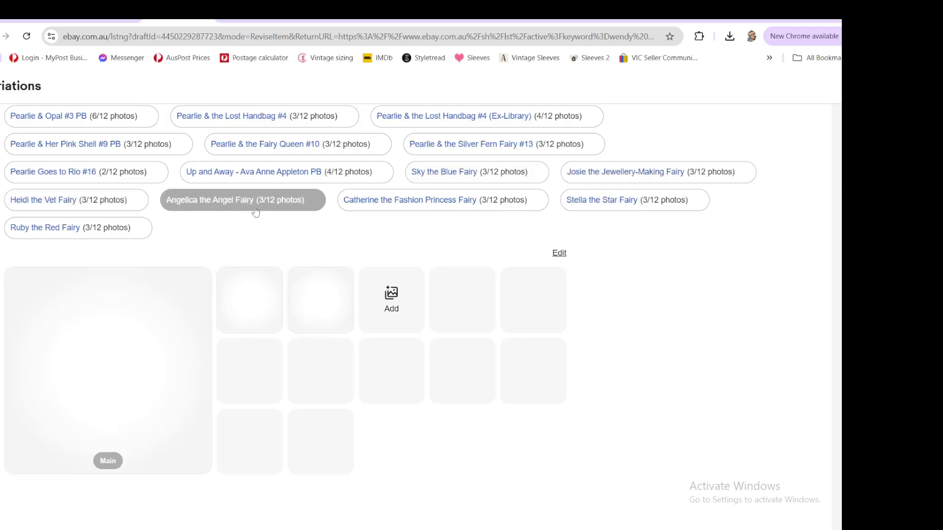
pyautogui.click(413, 203)
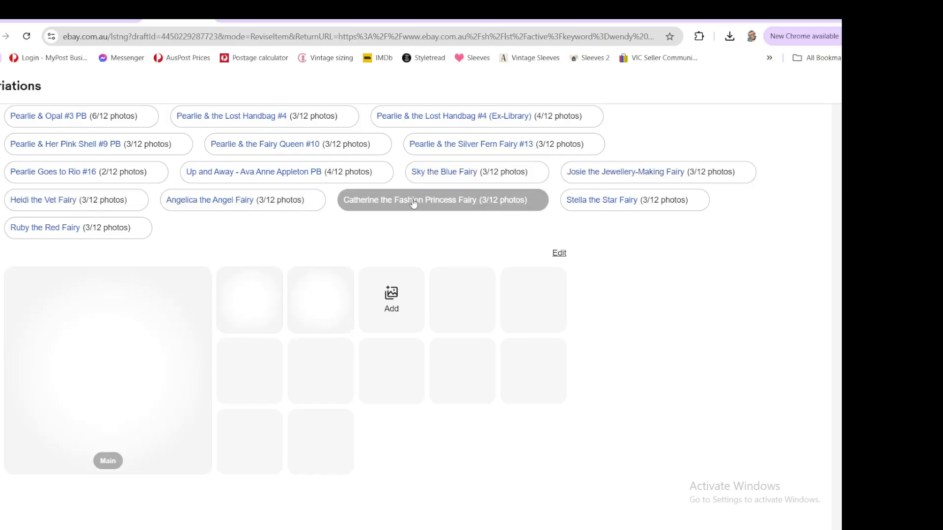
pyautogui.click(614, 205)
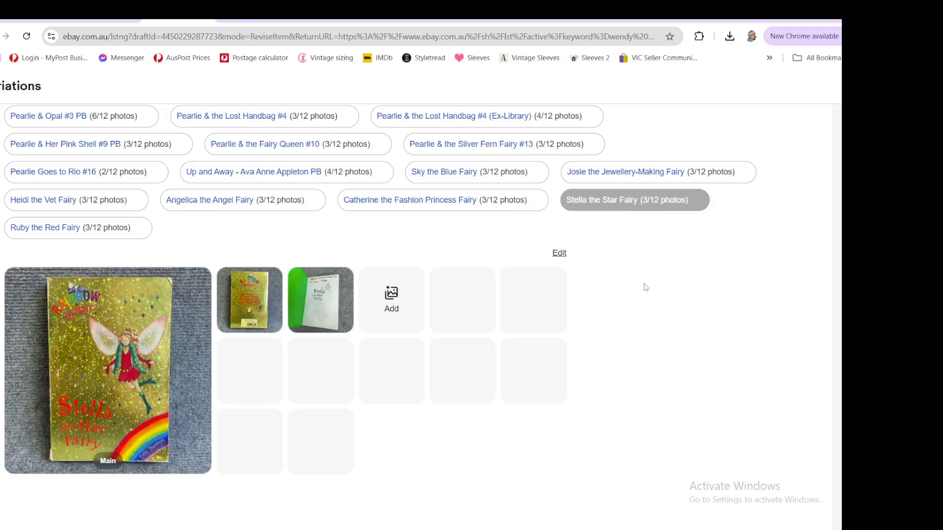
pyautogui.click(42, 232)
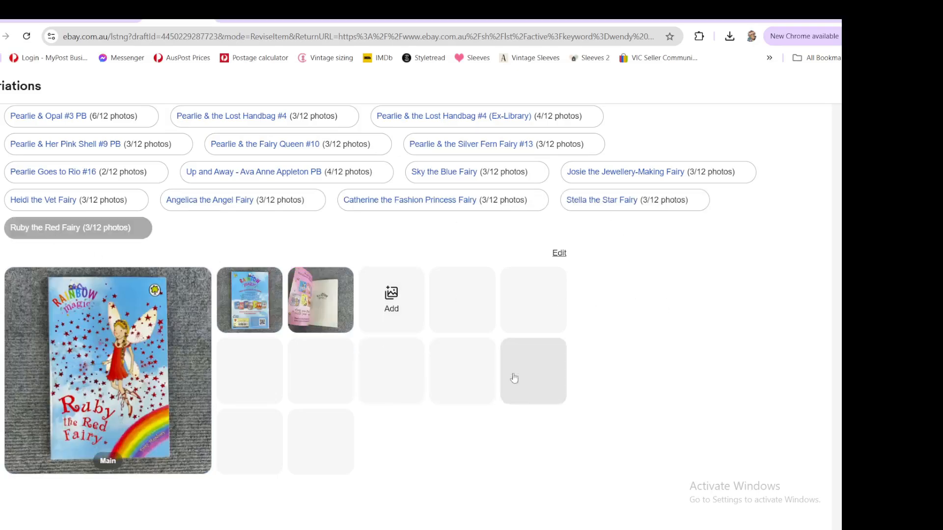
pyautogui.scroll(-10, 629, 338)
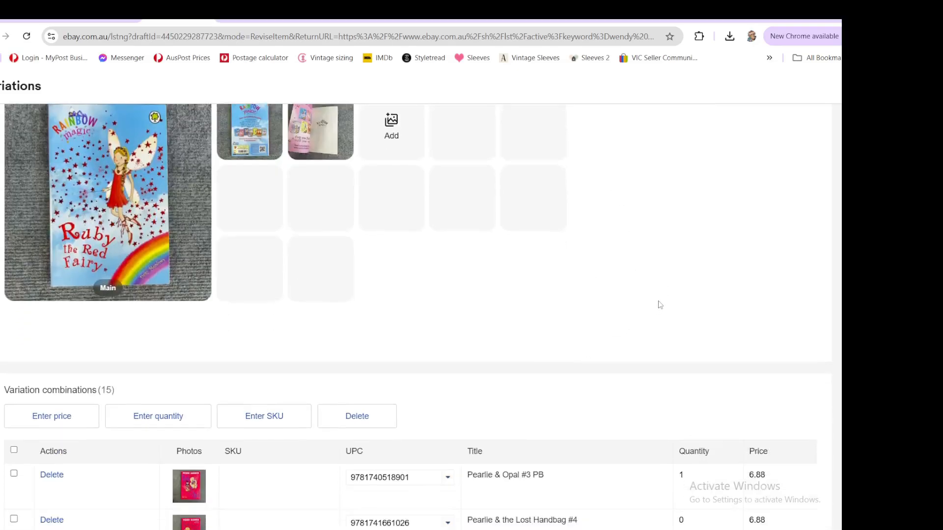
pyautogui.scroll(-6, 282, 293)
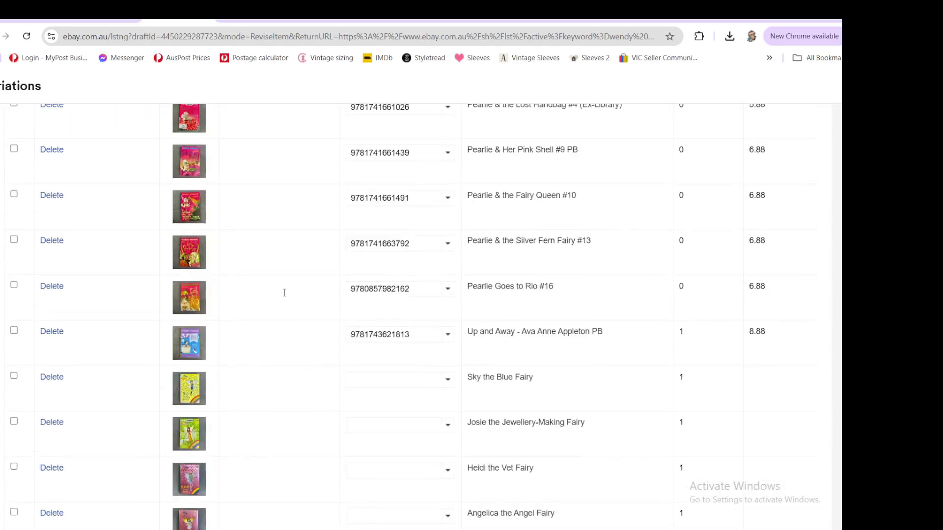
pyautogui.click(401, 481)
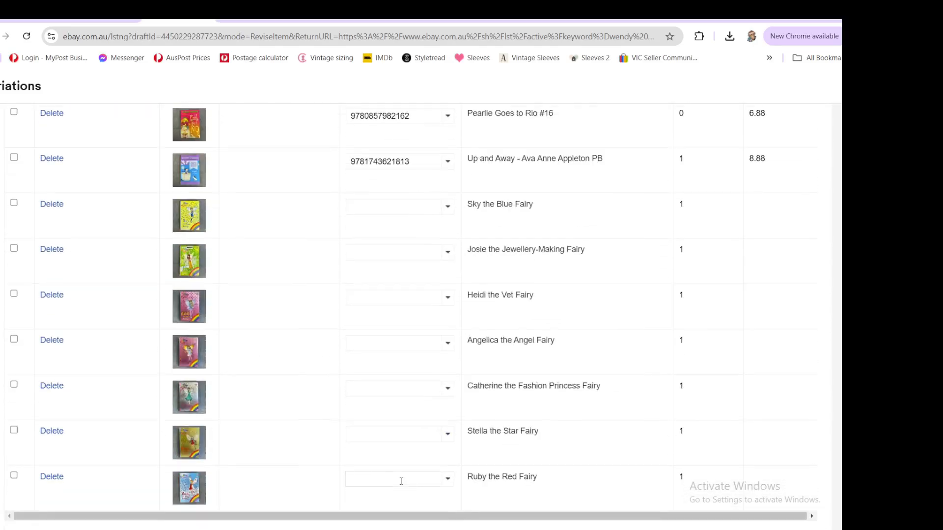
pyautogui.write('9781843620167')
pyautogui.write('97818436286999781843')
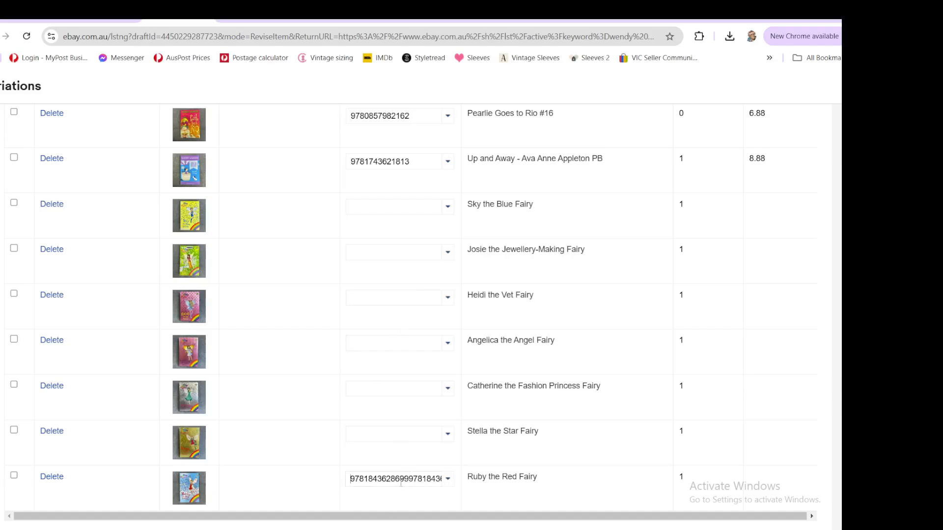
pyautogui.doubleClick(401, 477)
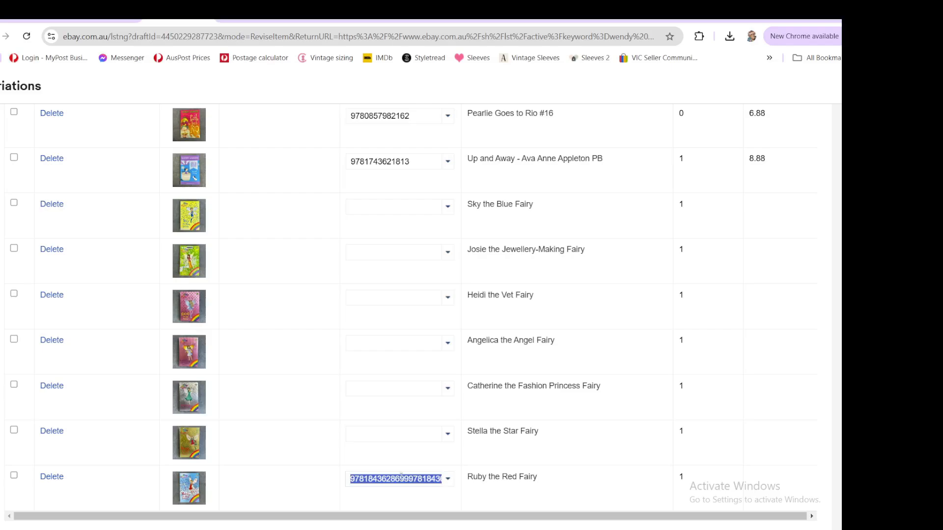
pyautogui.hotkey('ctrl', 'z')
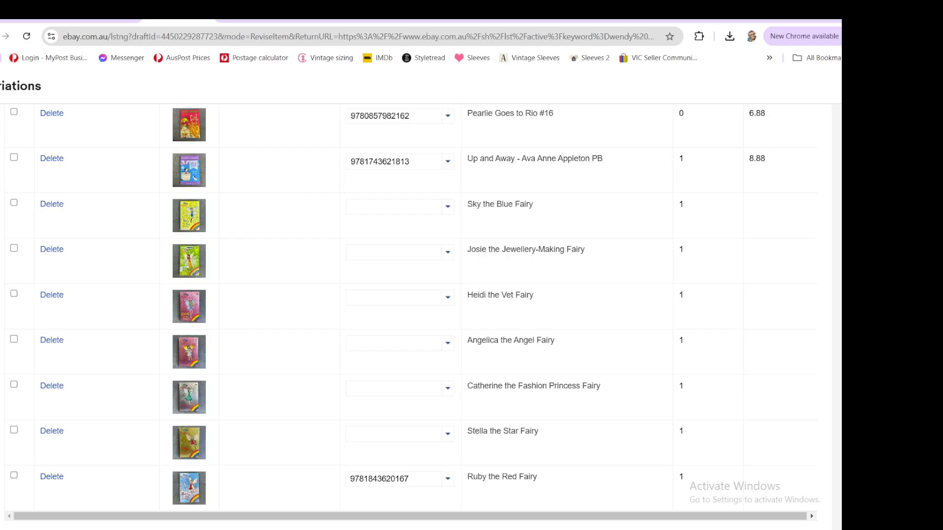
pyautogui.click(396, 433)
pyautogui.hotkey('ctrl', 'v')
pyautogui.hotkey('ctrl', 'v')
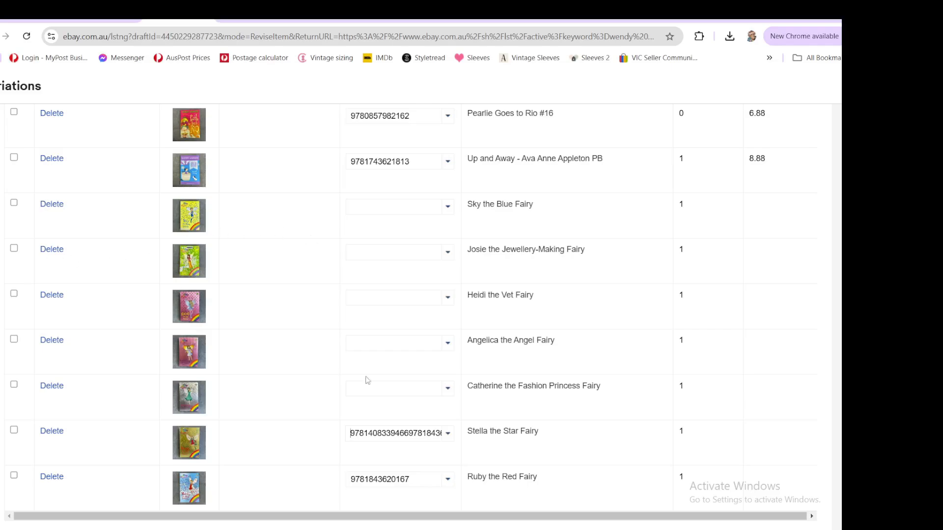
pyautogui.moveTo(440, 434); pyautogui.dragTo(5, 279)
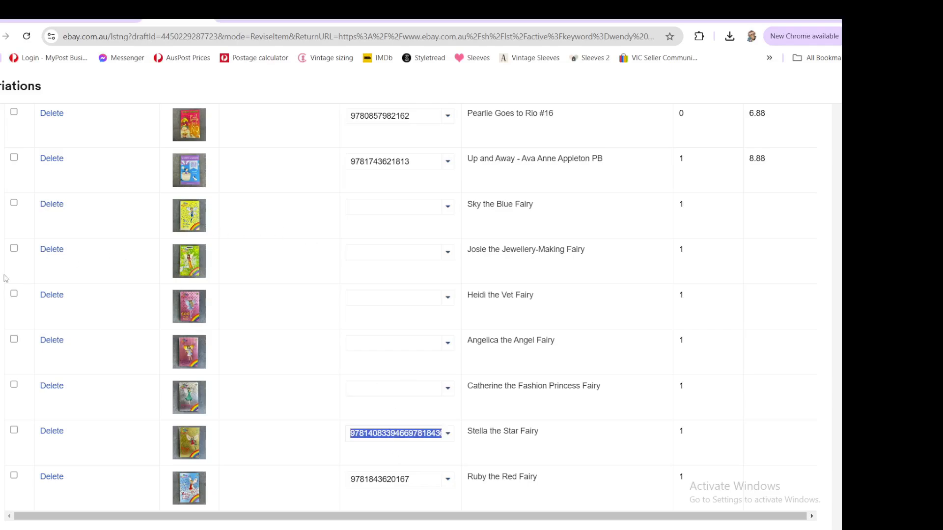
pyautogui.hotkey('ctrl', 'v')
pyautogui.click(367, 387)
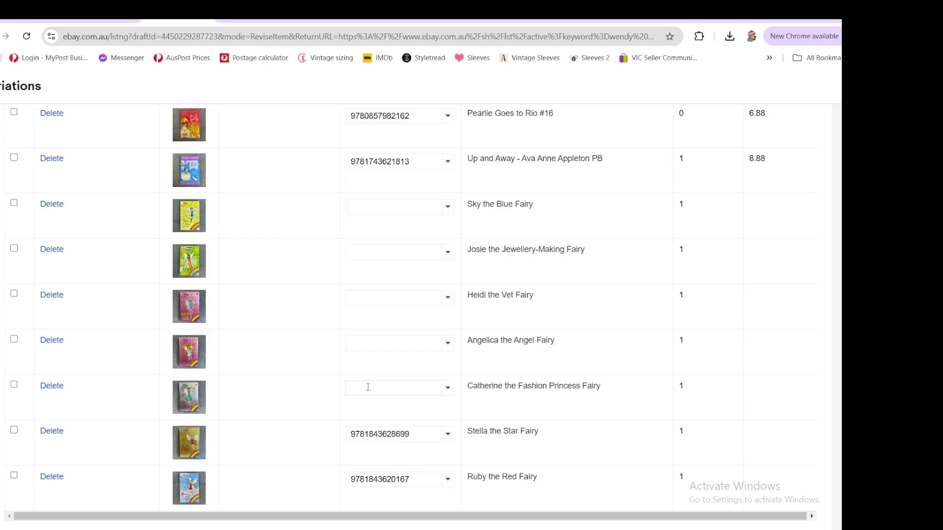
pyautogui.hotkey('ctrl', 'v')
pyautogui.click(392, 346)
pyautogui.hotkey('ctrl', 'v')
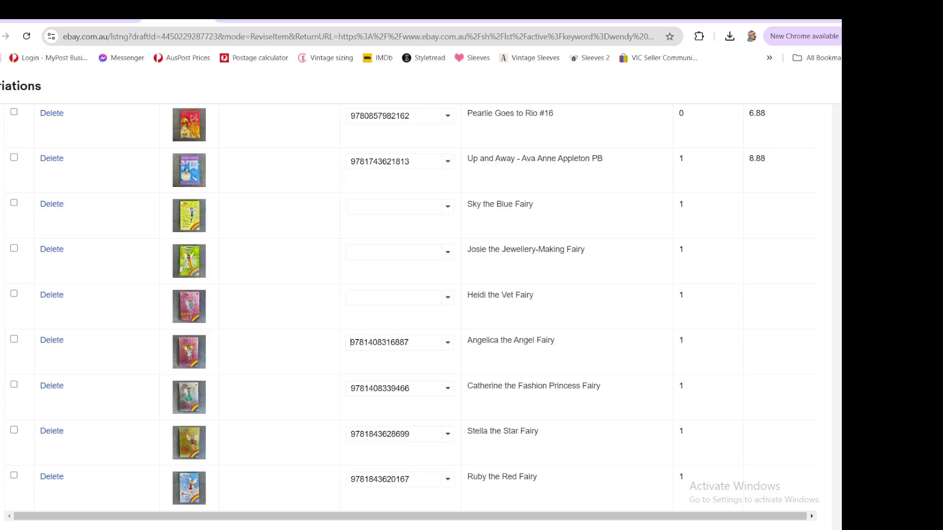
pyautogui.moveTo(36, 23)
pyautogui.click(398, 298)
pyautogui.write('9781408336472')
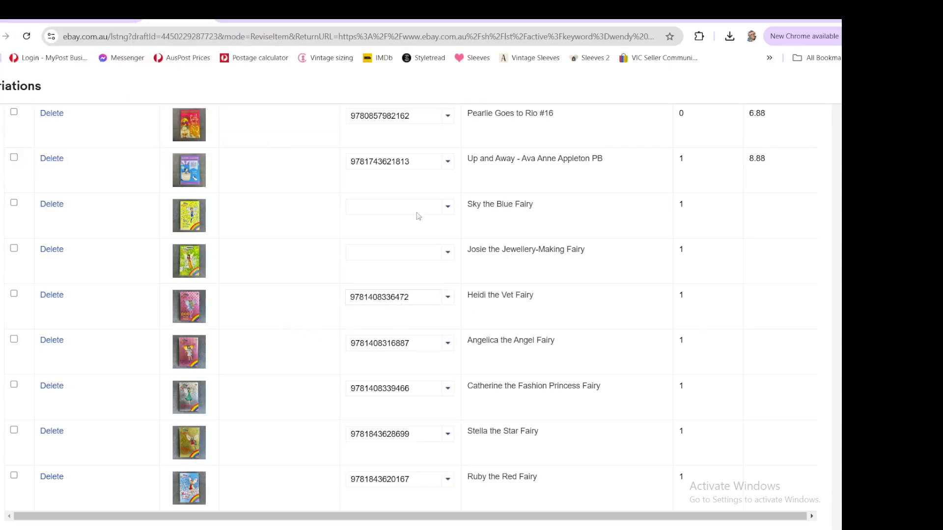
pyautogui.click(385, 252)
pyautogui.hotkey('ctrl', 'v')
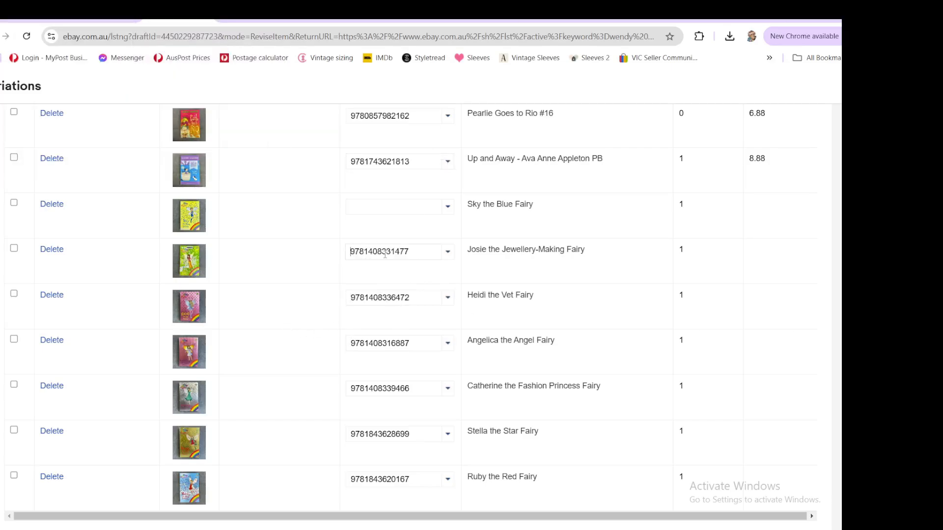
pyautogui.click(367, 210)
pyautogui.hotkey('ctrl', 'v')
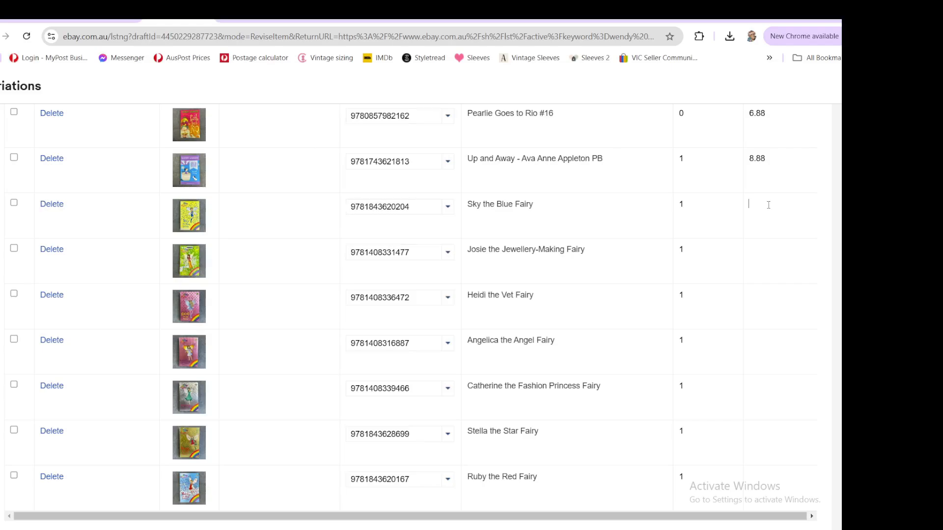
pyautogui.click(397, 19)
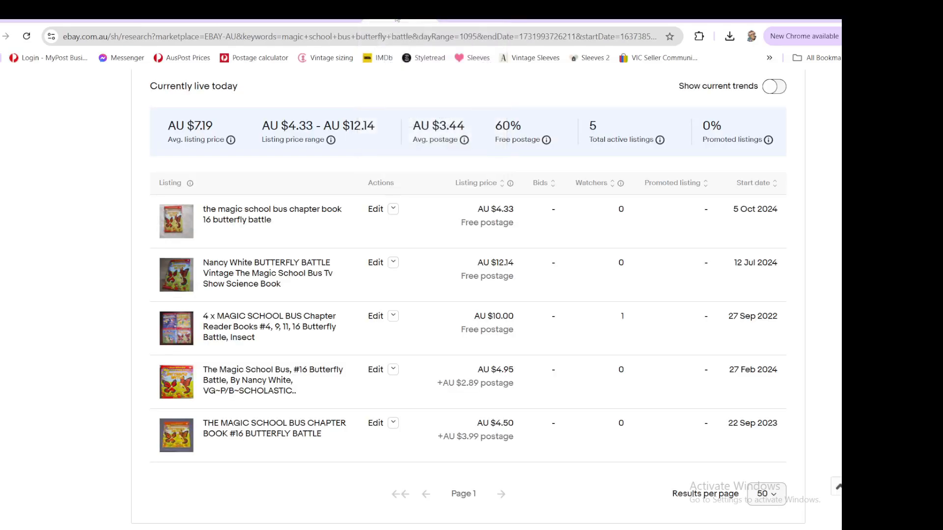
pyautogui.scroll(5, 344, 221)
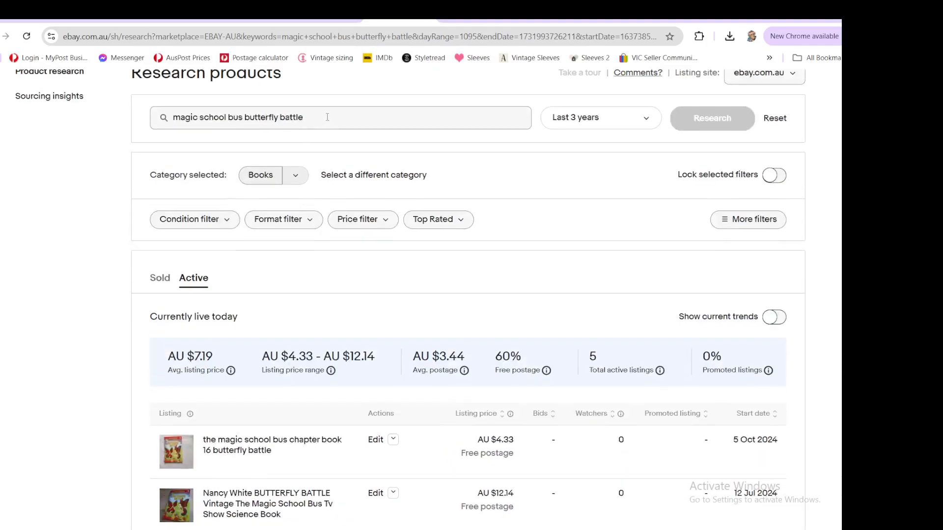
pyautogui.moveTo(327, 117); pyautogui.dragTo(153, 117)
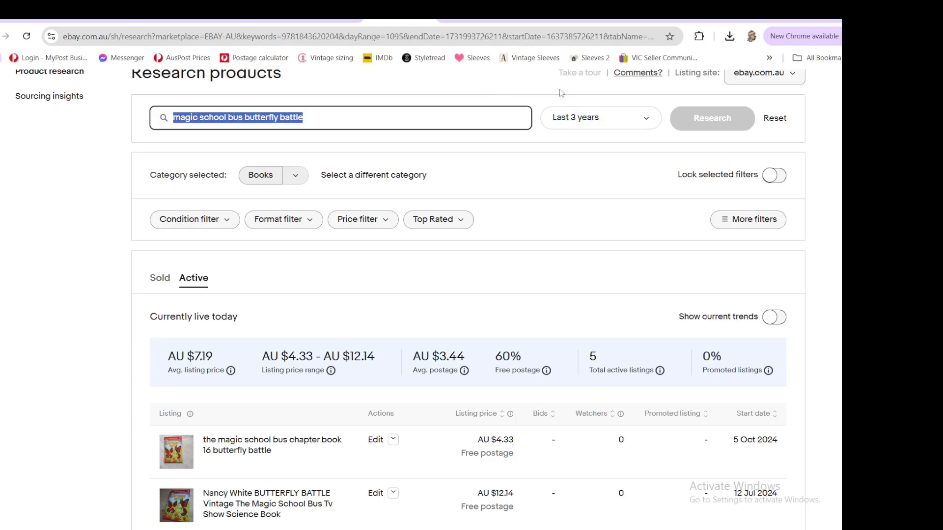
pyautogui.hotkey('ctrl', 'v')
pyautogui.press('Return')
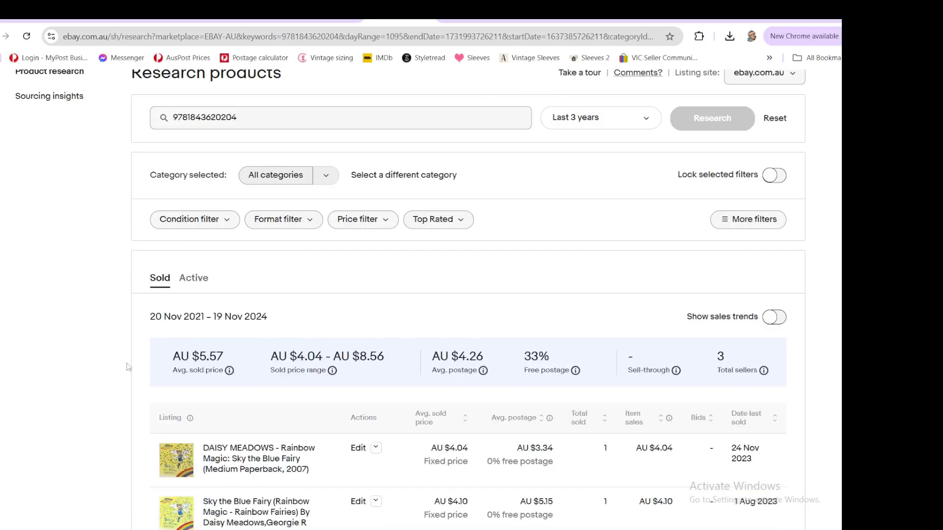
pyautogui.scroll(-2, 76, 377)
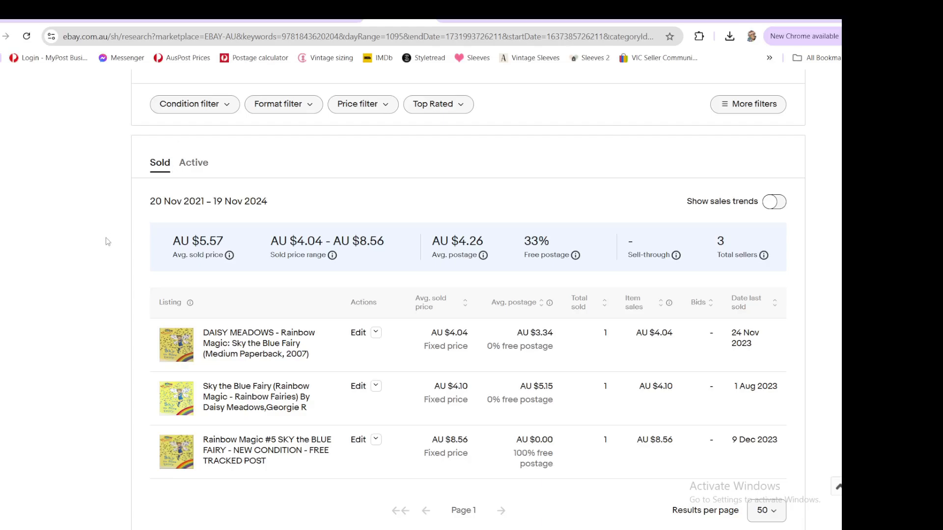
# - Set the price of the Sky the Blue Fairy, Josie the Jewellery-Making Fairy and Ruby the Red Fairy variations to 4.77
pyautogui.click(182, 23)
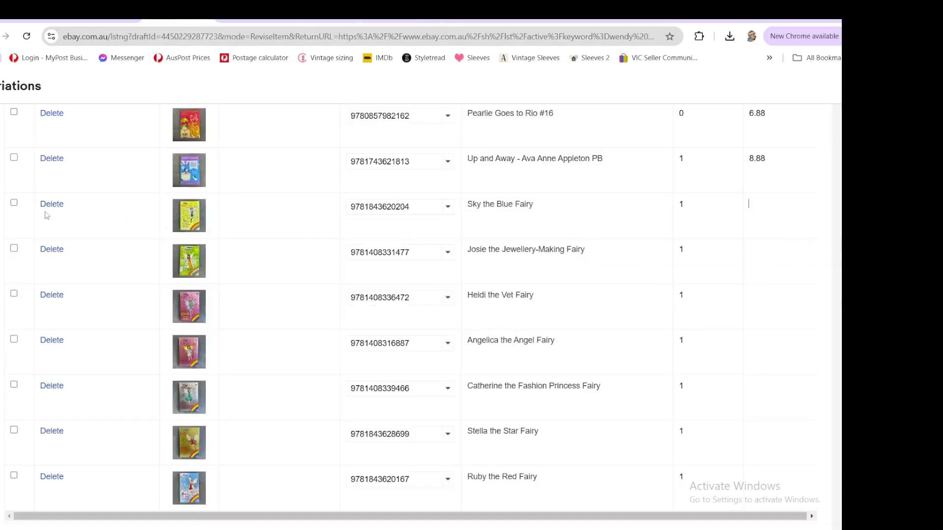
pyautogui.click(15, 203)
pyautogui.click(14, 249)
pyautogui.click(14, 476)
pyautogui.scroll(3, 76, 260)
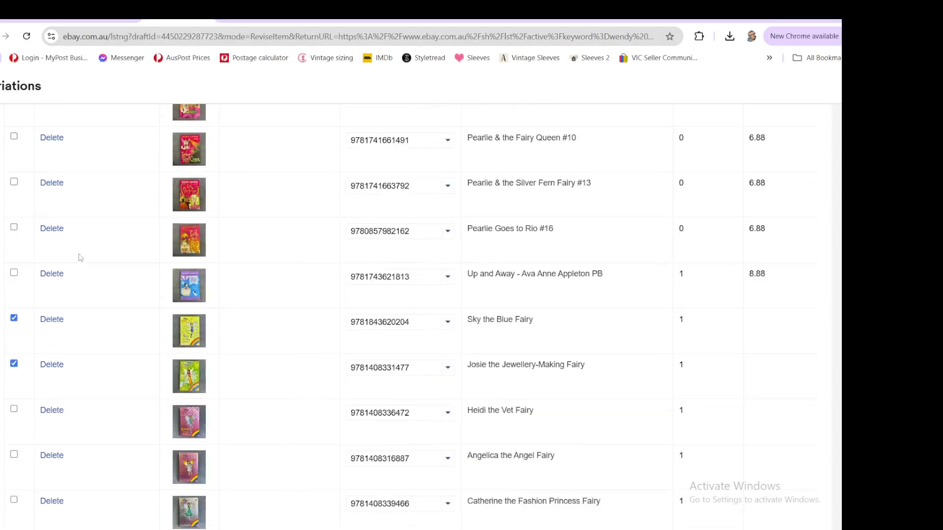
pyautogui.scroll(5, 79, 246)
pyautogui.click(62, 191)
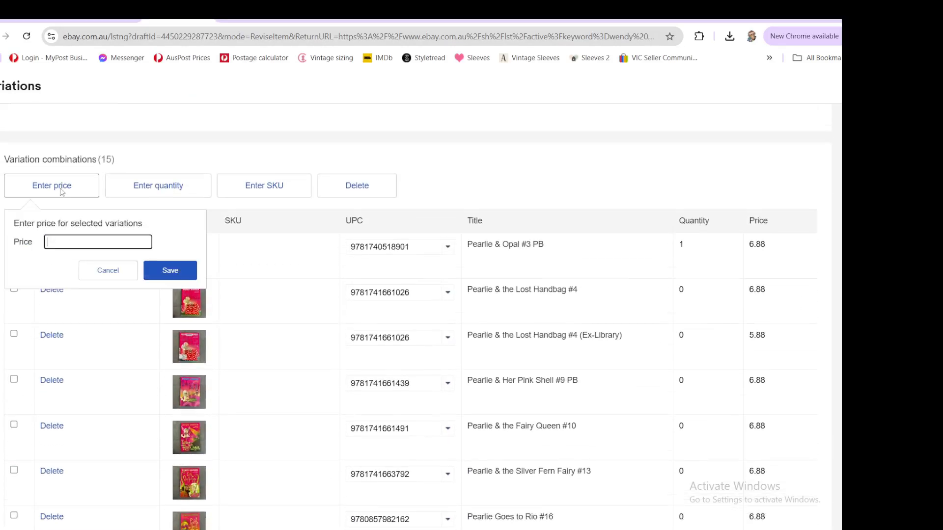
pyautogui.write('4.77')
pyautogui.click(170, 270)
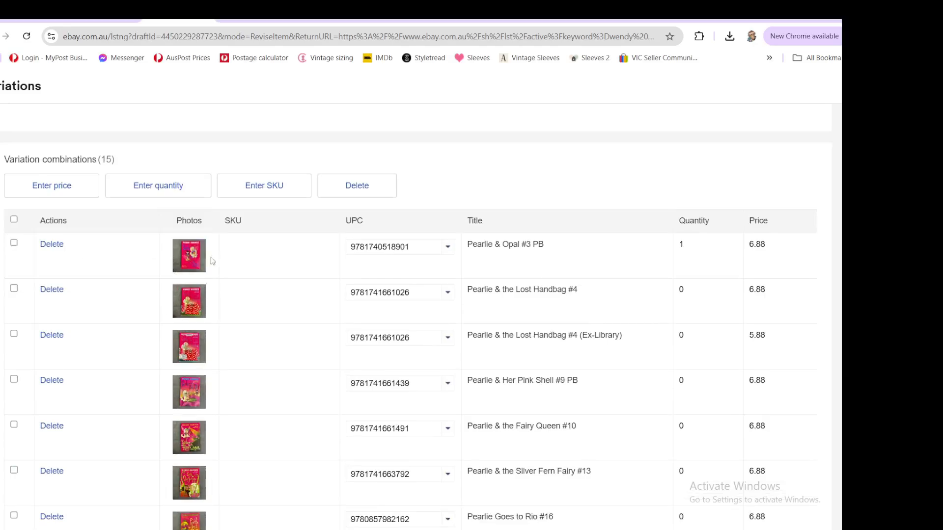
# - Select the Heidi, Angelica, Catherine and Stella variations, clearing the previous selection
pyautogui.scroll(-7, 56, 295)
pyautogui.scroll(5, 51, 224)
pyautogui.scroll(2, 50, 225)
pyautogui.click(15, 219)
pyautogui.scroll(-9, 17, 236)
pyautogui.click(14, 239)
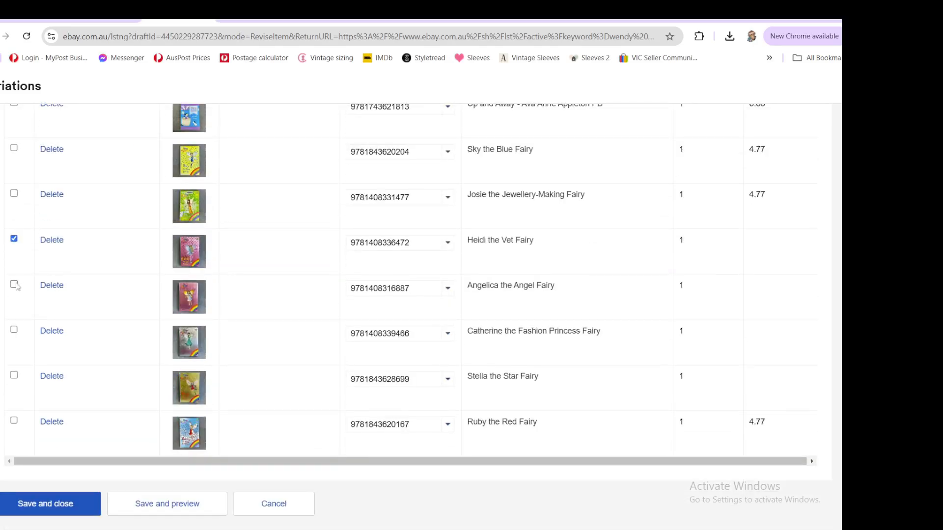
pyautogui.click(14, 284)
pyautogui.click(13, 329)
pyautogui.click(14, 375)
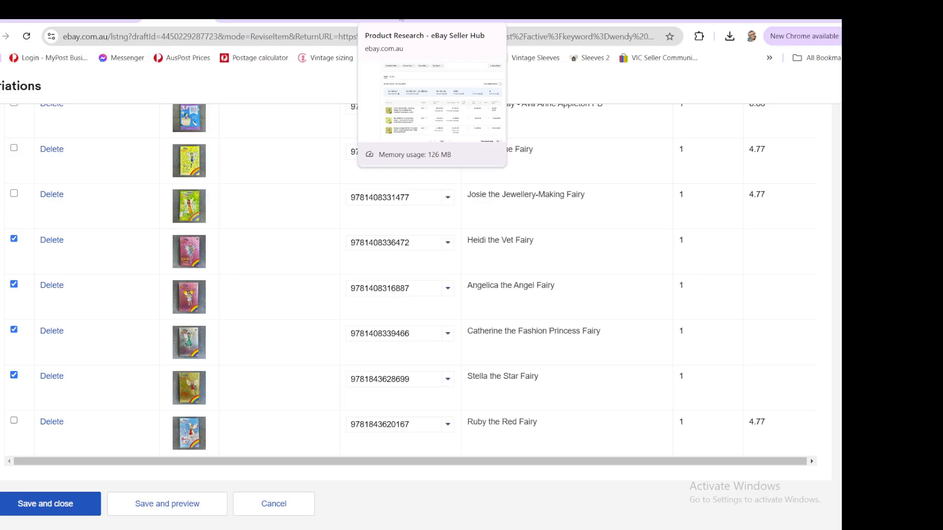
pyautogui.click(401, 18)
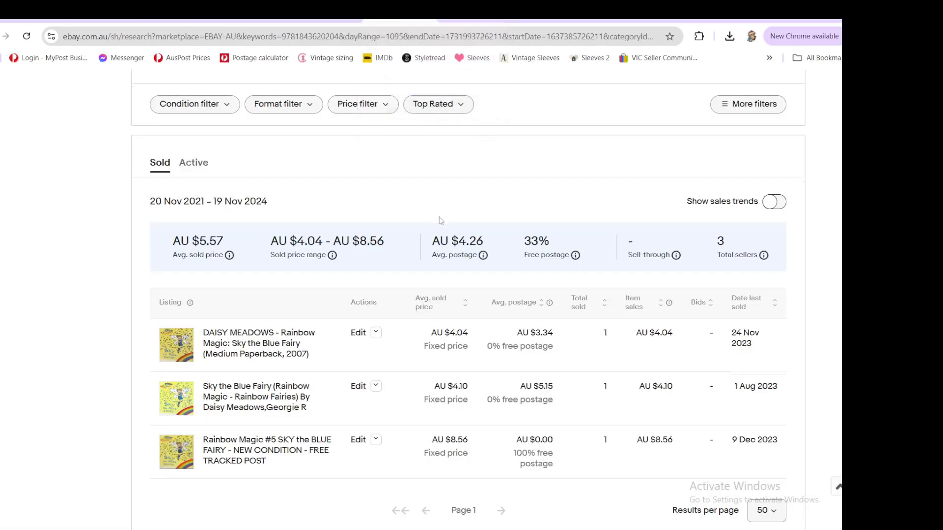
pyautogui.scroll(5, 328, 246)
pyautogui.doubleClick(204, 233)
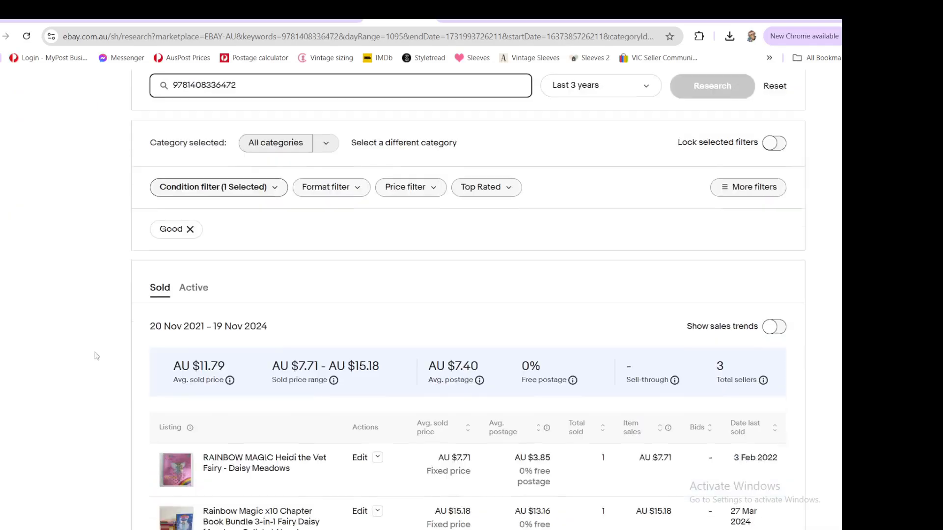
pyautogui.scroll(-3, 96, 346)
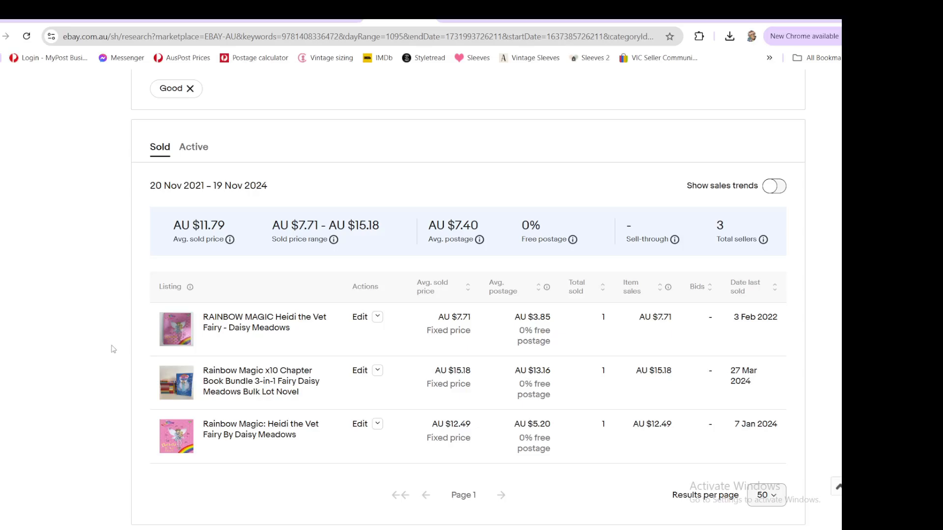
pyautogui.scroll(4, 109, 347)
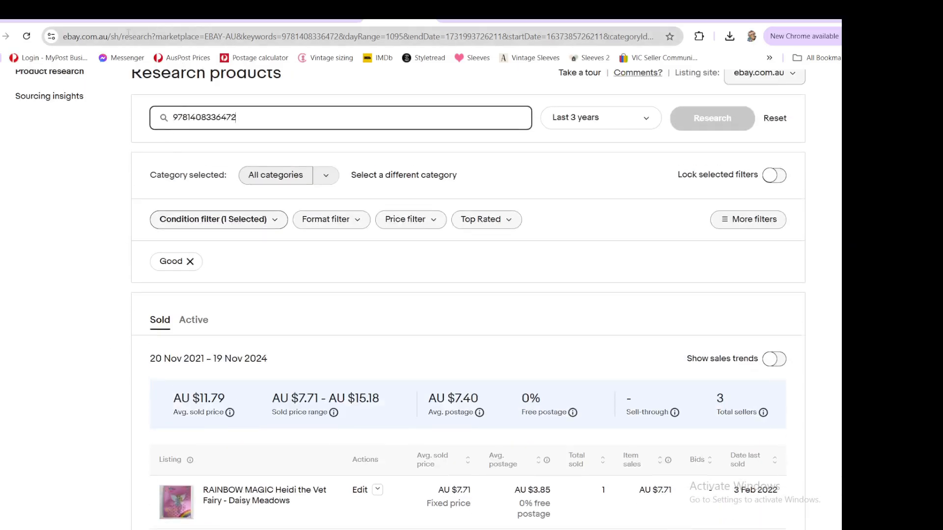
# - Set the price of the selected Heidi, Angelica, Catherine and Stella variations to 7.77
pyautogui.click(196, 16)
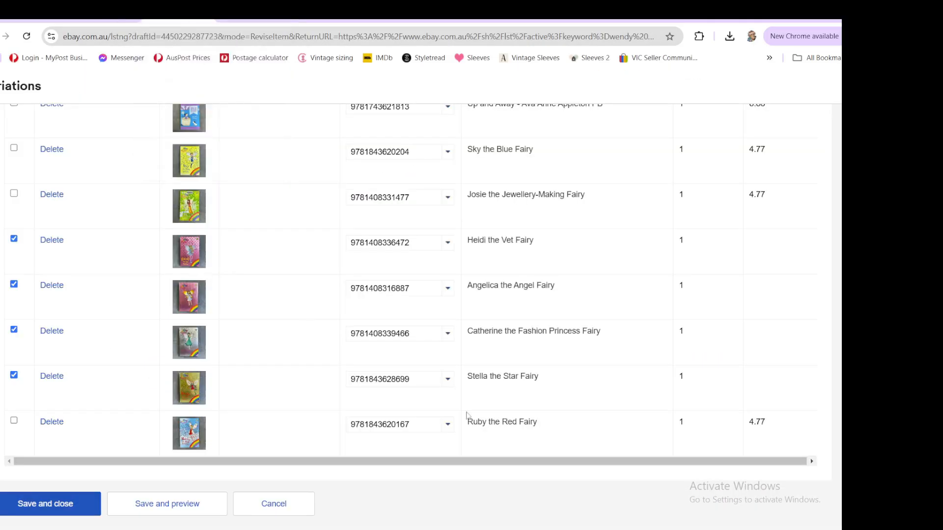
pyautogui.scroll(10, 76, 212)
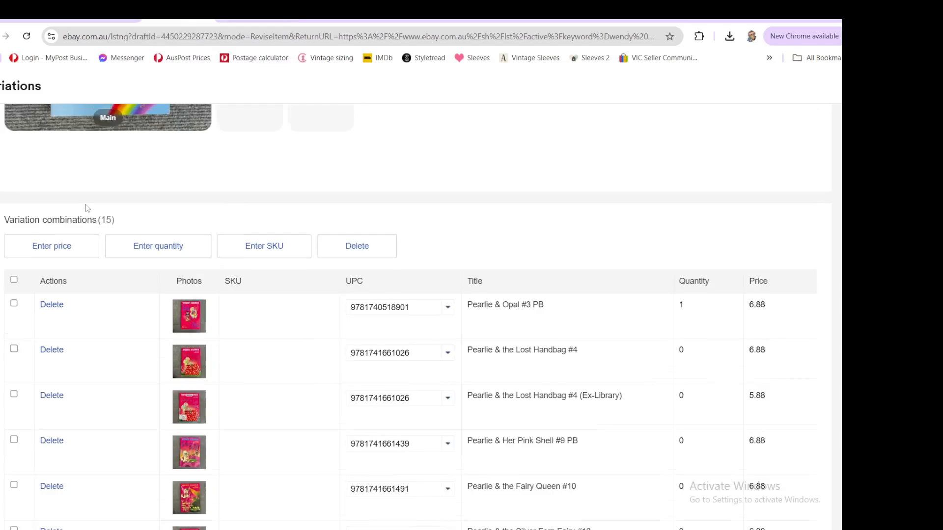
pyautogui.click(67, 249)
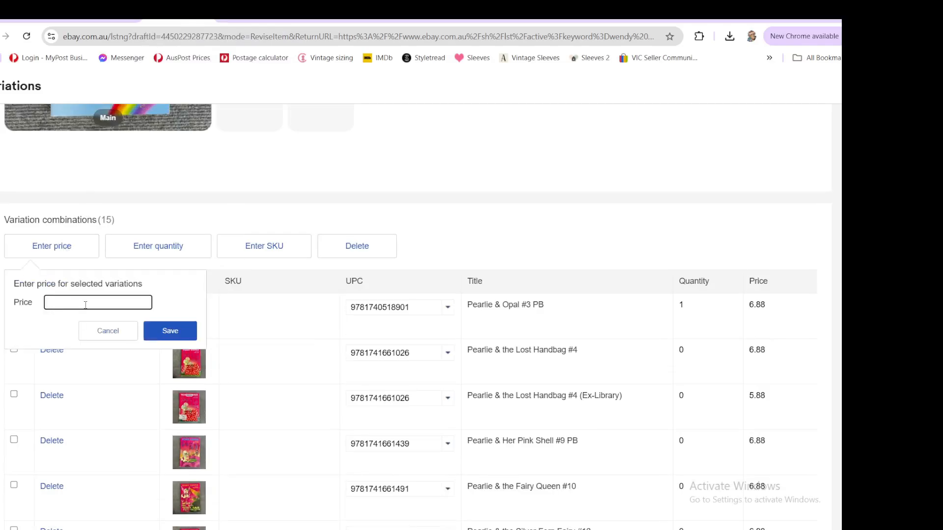
pyautogui.write('7.77')
pyautogui.press('Return')
# - Review the variation prices and save and close the variations editor
pyautogui.scroll(-3, 295, 301)
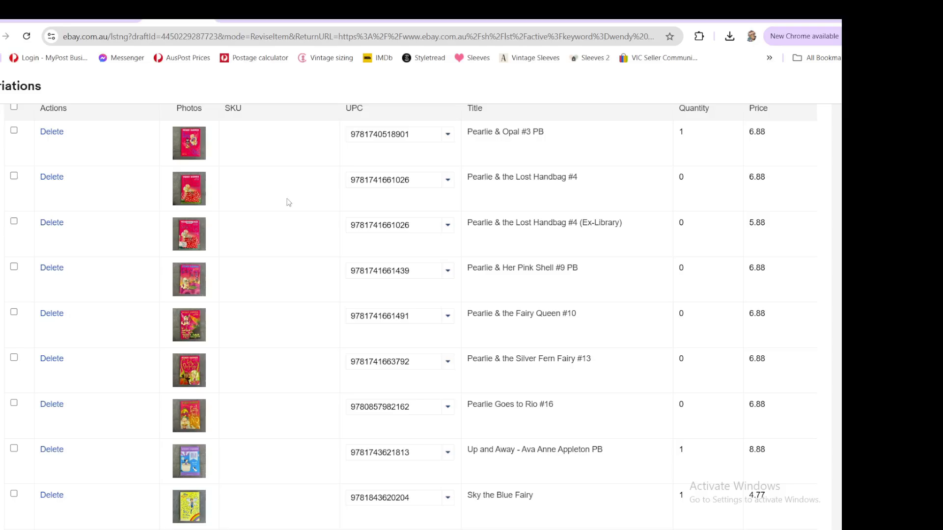
pyautogui.scroll(-7, 120, 309)
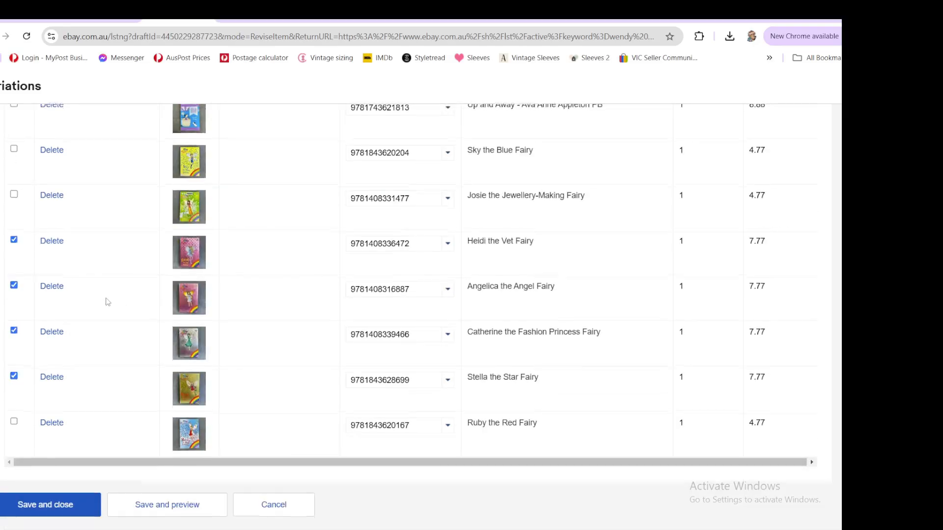
pyautogui.scroll(9, 108, 302)
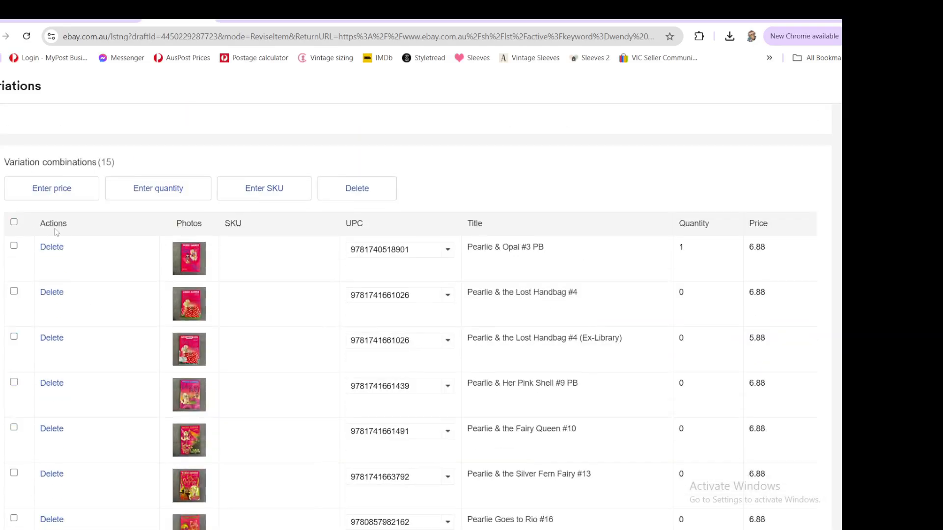
pyautogui.scroll(-9, 511, 181)
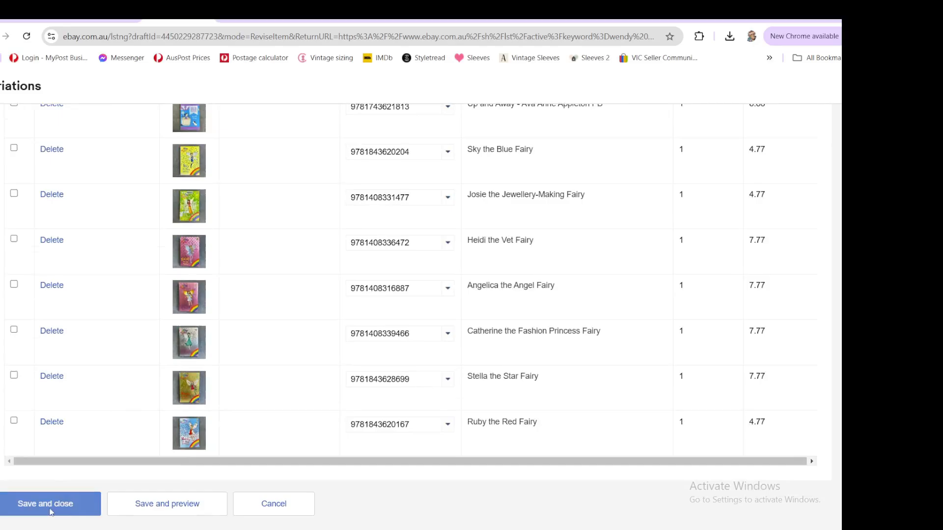
pyautogui.click(53, 505)
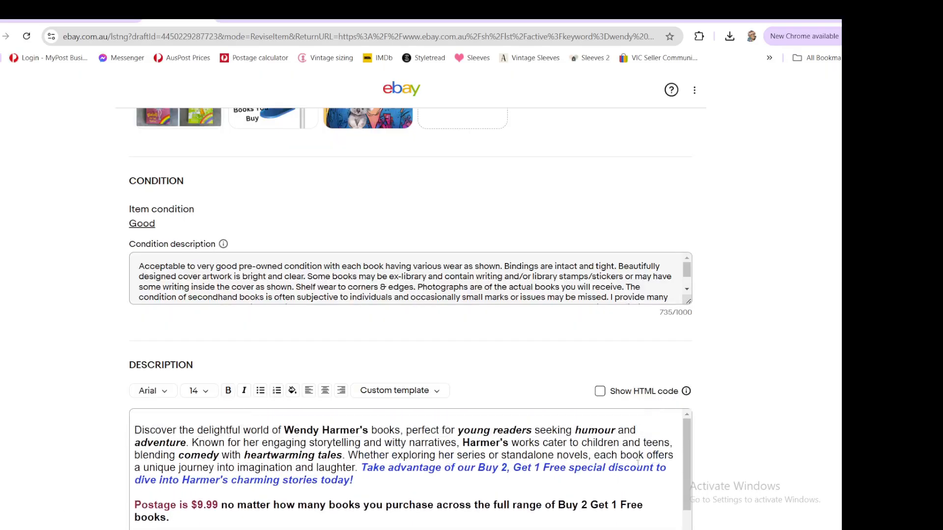
# - Insert the word "authors" before Wendy Harmer in the description's opening sentence
pyautogui.scroll(-3, 779, 407)
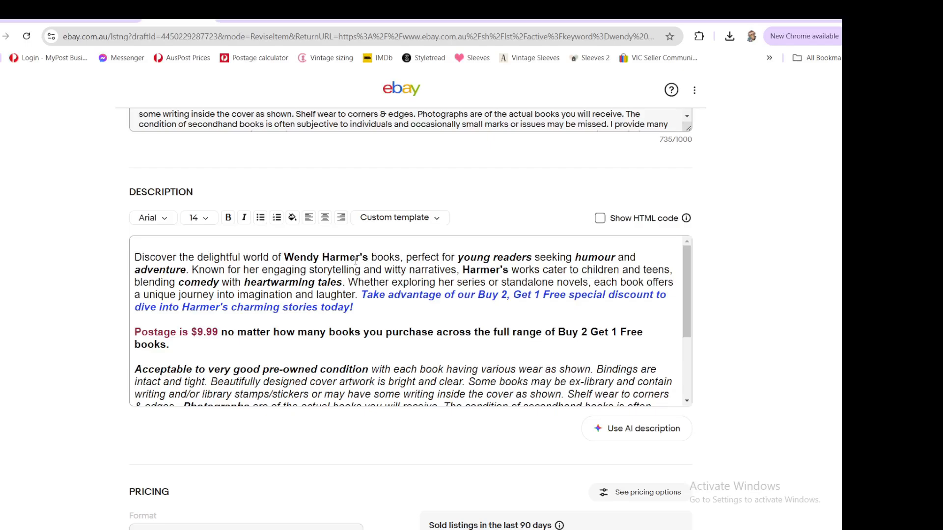
pyautogui.moveTo(360, 257); pyautogui.dragTo(401, 257)
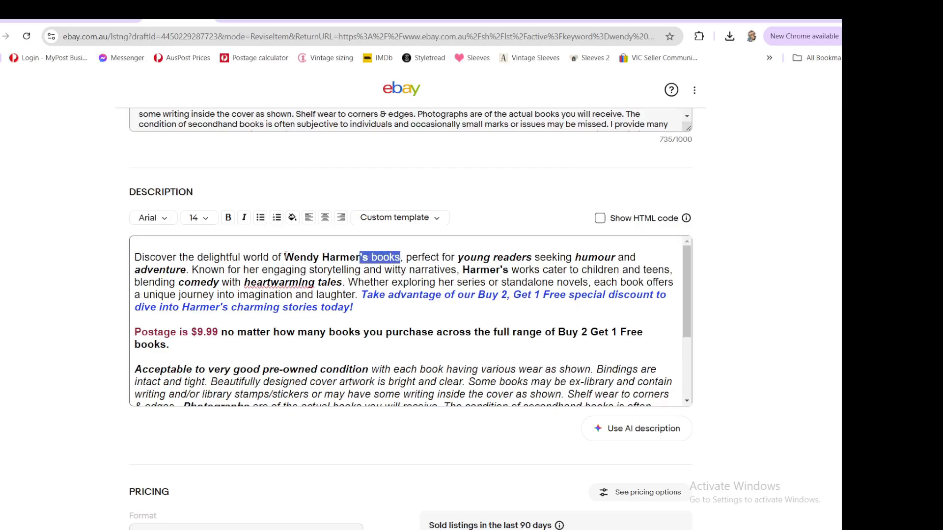
pyautogui.click(286, 256)
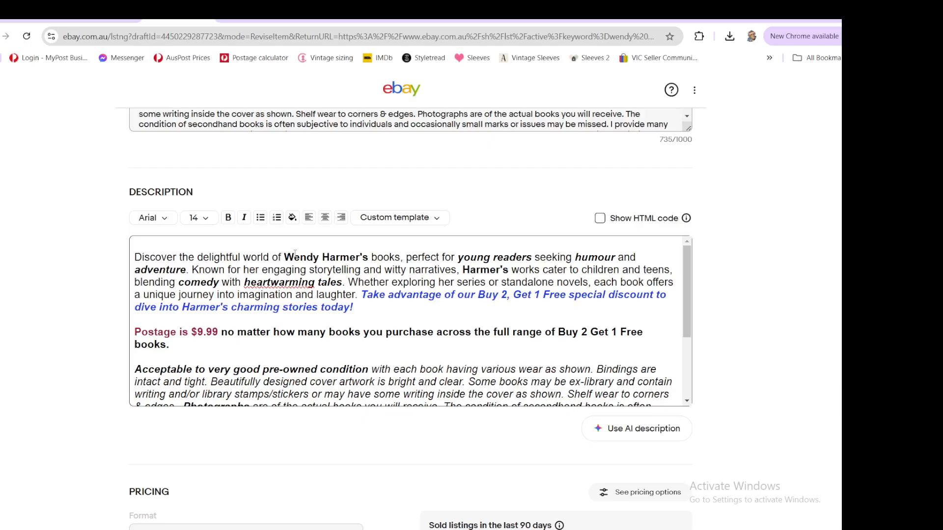
pyautogui.write('authors')
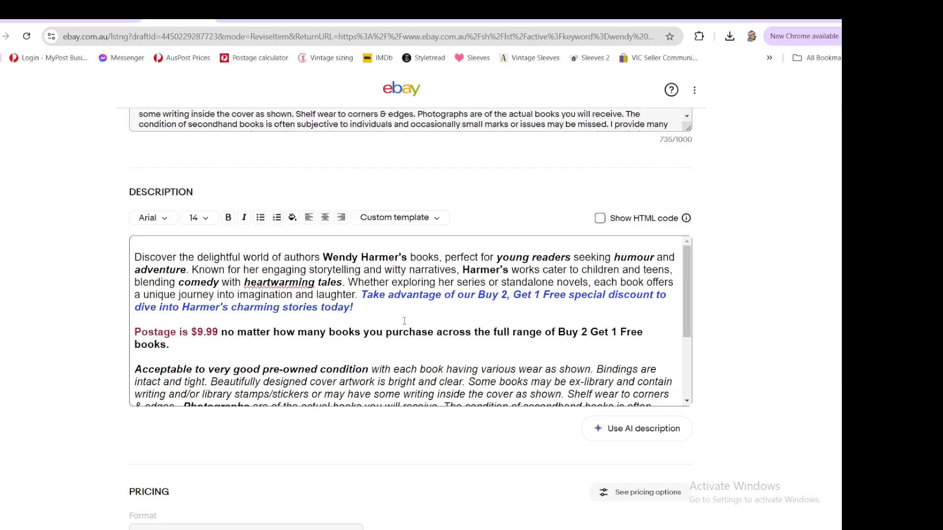
# - Replace "'s books" after Wendy Harmer with "& Daisy Meadows" and delete "her" before "engaging storytelling"
pyautogui.moveTo(399, 256); pyautogui.dragTo(438, 255)
pyautogui.write('&')
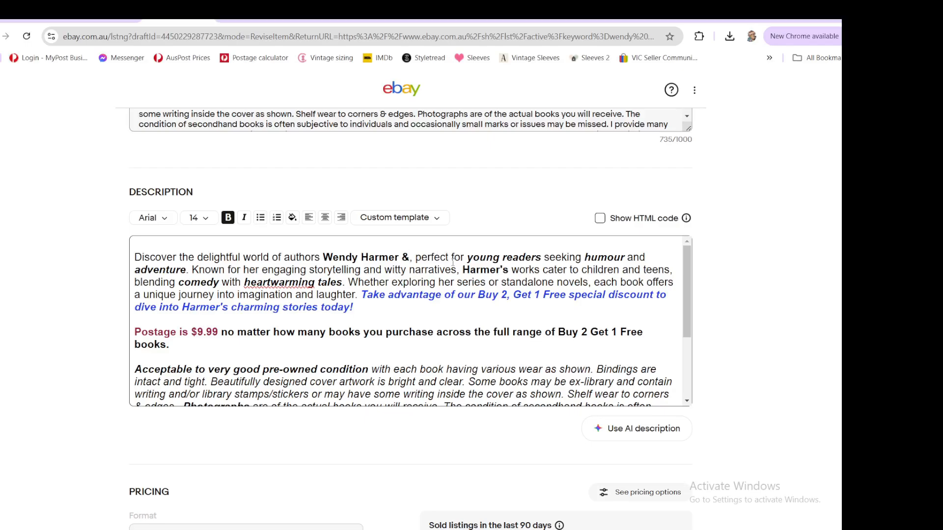
pyautogui.write('Daisy ')
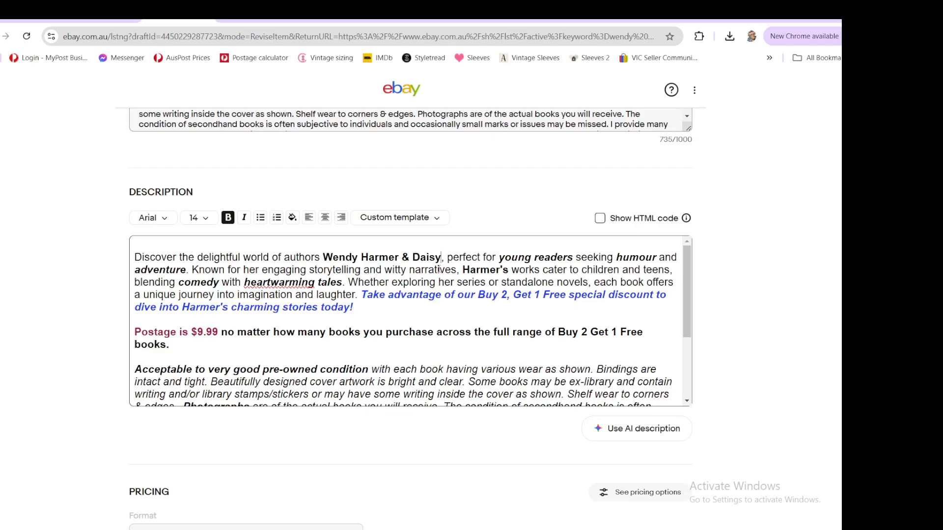
pyautogui.write('Meadows')
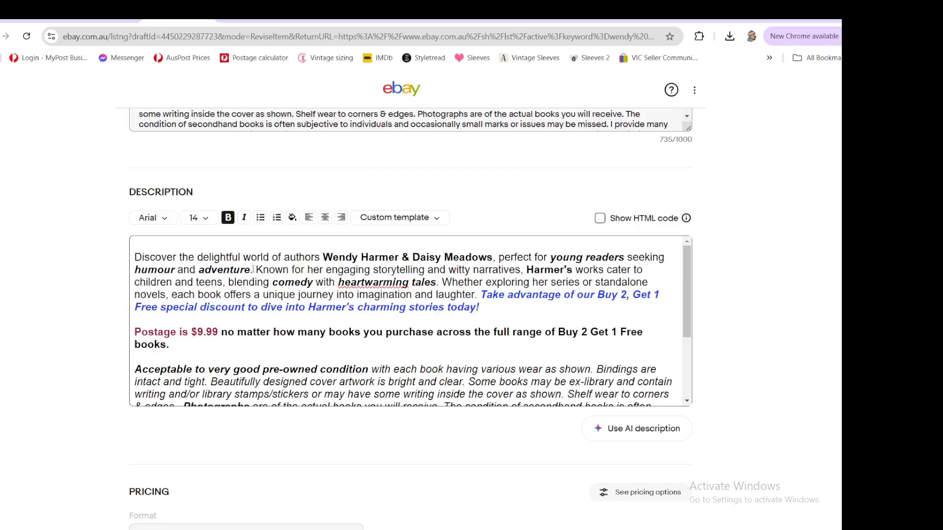
pyautogui.doubleClick(314, 269)
pyautogui.press('BackSpace')
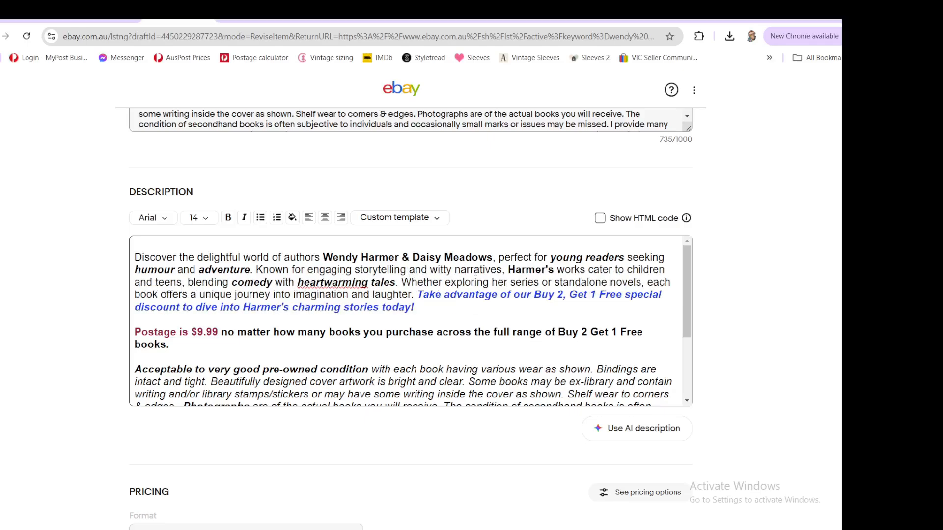
# - Insert "These books are" before "perfect for" and replace "Harmer's" with "these" in the description
pyautogui.doubleClick(530, 269)
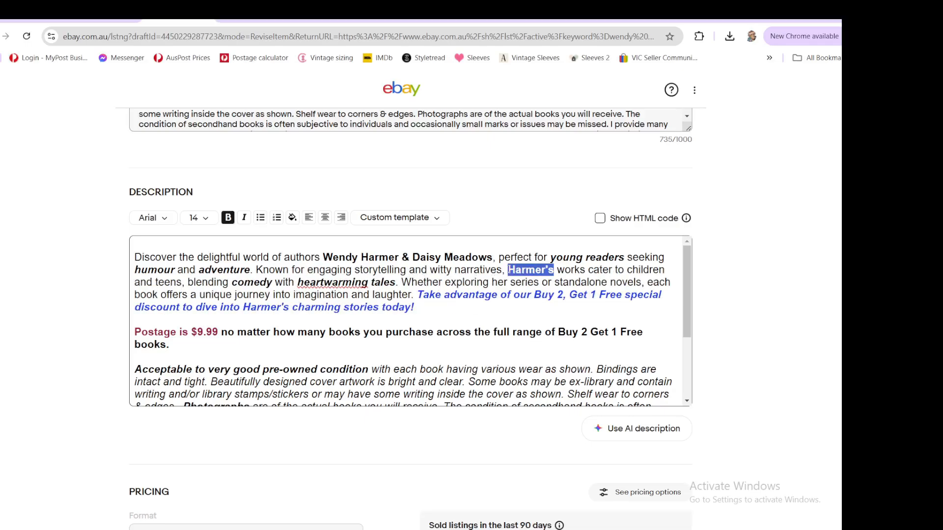
pyautogui.click(502, 253)
pyautogui.write('These books are')
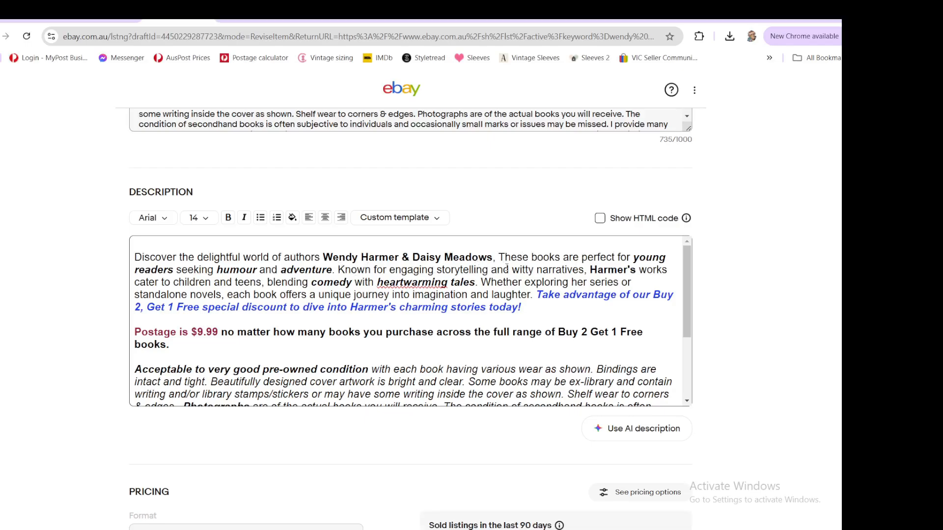
pyautogui.doubleClick(617, 271)
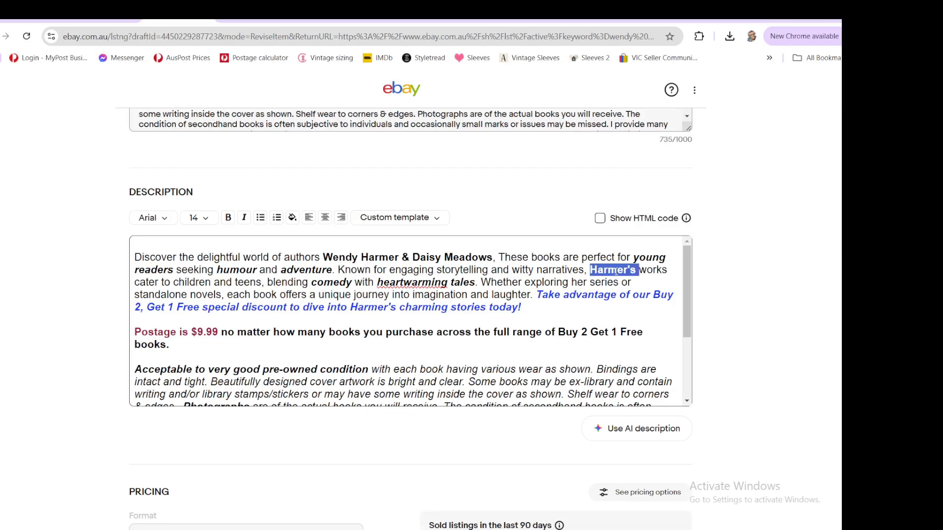
pyautogui.write('these')
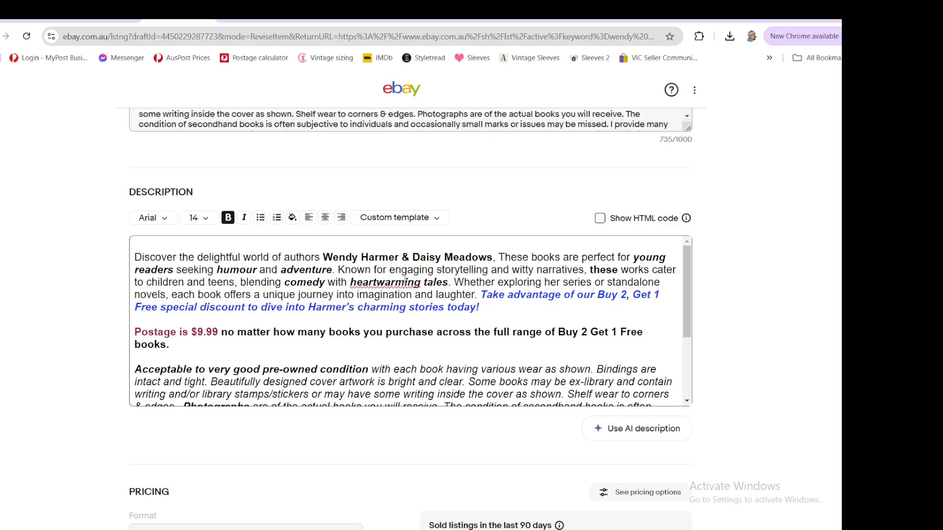
# - Correct "heartwarming" to "heart warming" and replace "her" with "a" before "series" in the description
pyautogui.rightClick(388, 283)
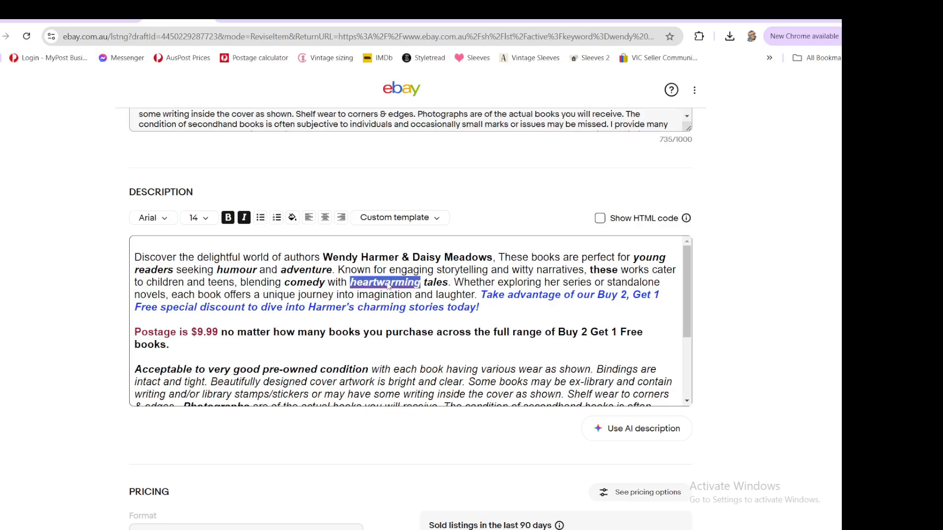
pyautogui.click(417, 30)
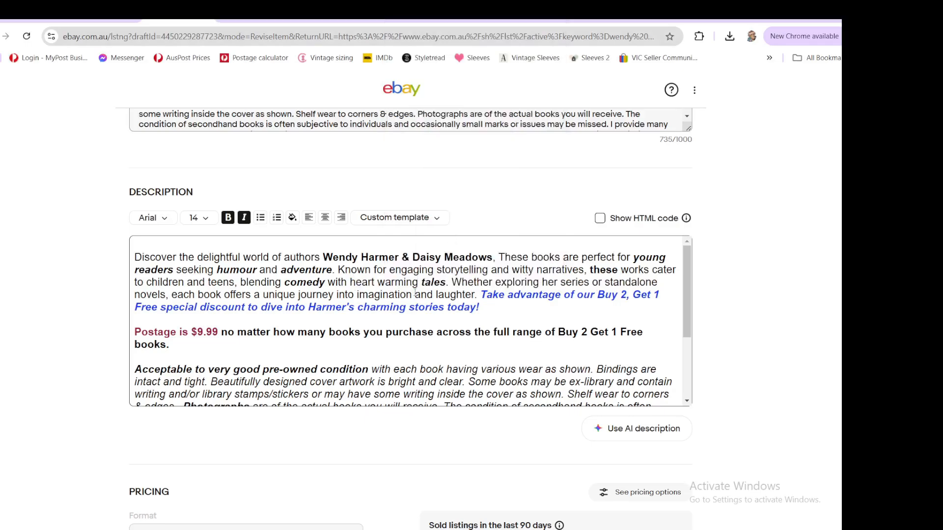
pyautogui.doubleClick(551, 282)
pyautogui.write('a')
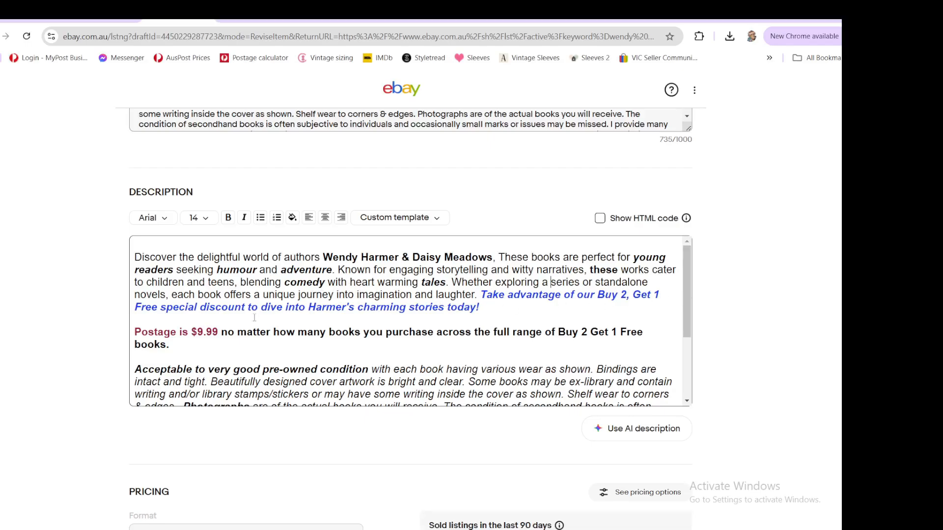
# - Change the postage amount in the description's postage sentence to $11.00
pyautogui.moveTo(219, 333); pyautogui.dragTo(197, 333)
pyautogui.write('1')
pyautogui.write('1.00')
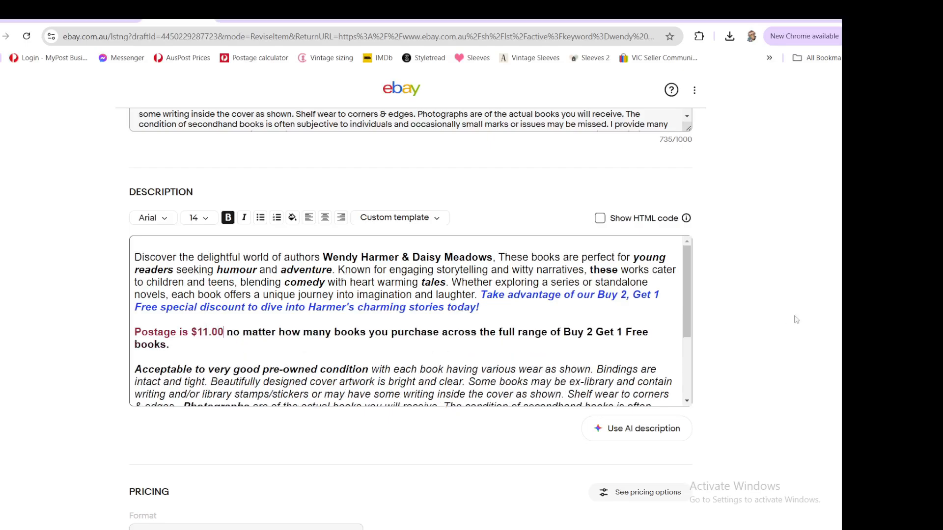
# - Set the postage policy to Variation Calculated International
pyautogui.scroll(-10, 793, 319)
pyautogui.scroll(-1, 511, 295)
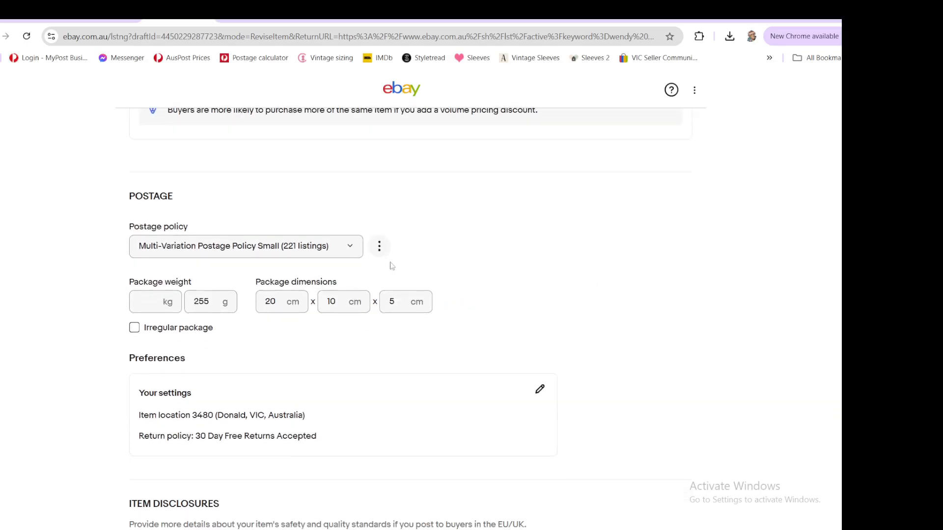
pyautogui.click(347, 249)
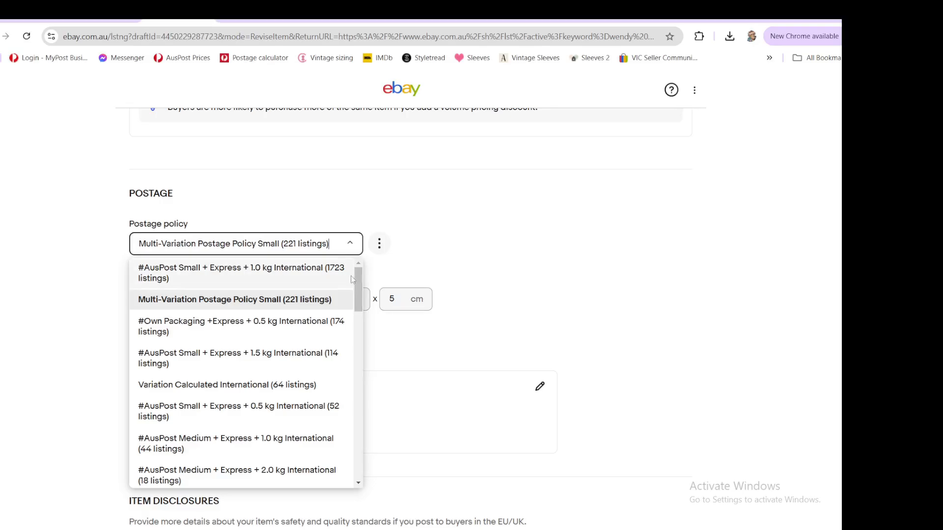
pyautogui.click(285, 386)
# - Submit the revised listing and open the live listing
pyautogui.scroll(-10, 641, 377)
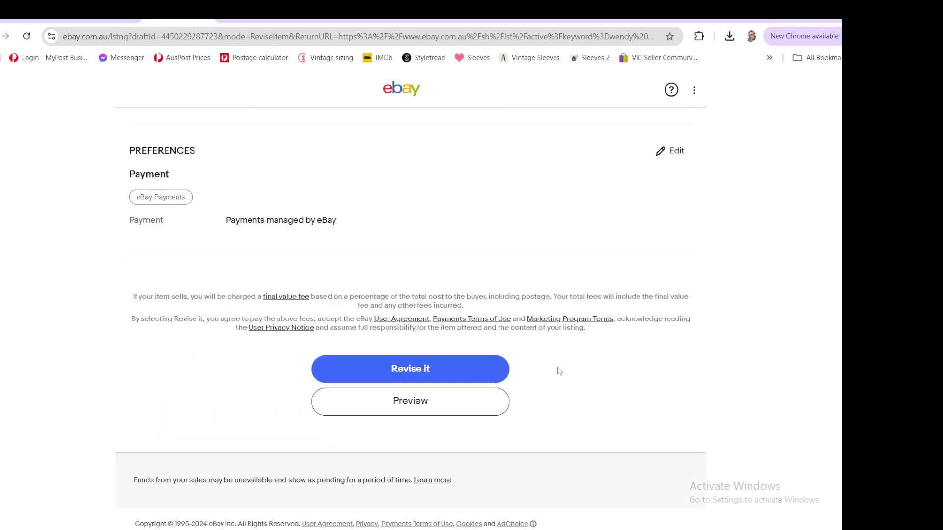
pyautogui.click(410, 369)
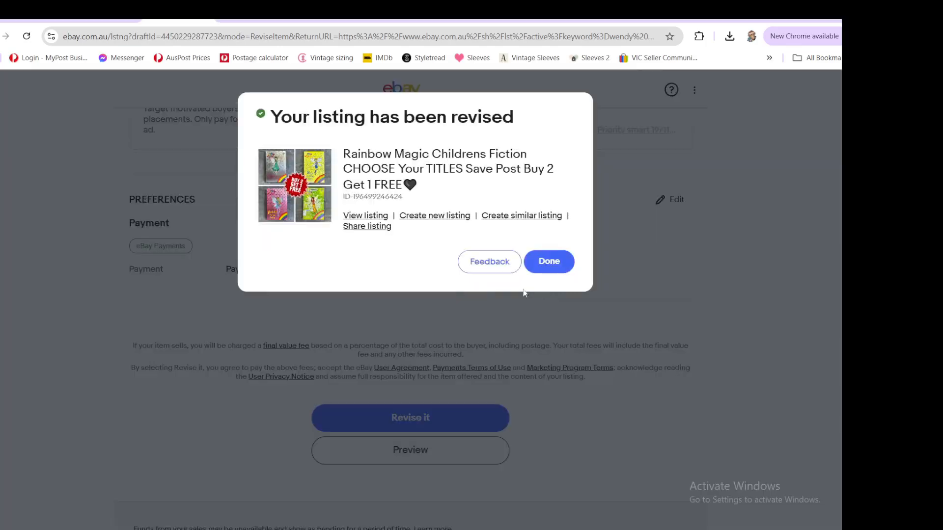
pyautogui.click(357, 218)
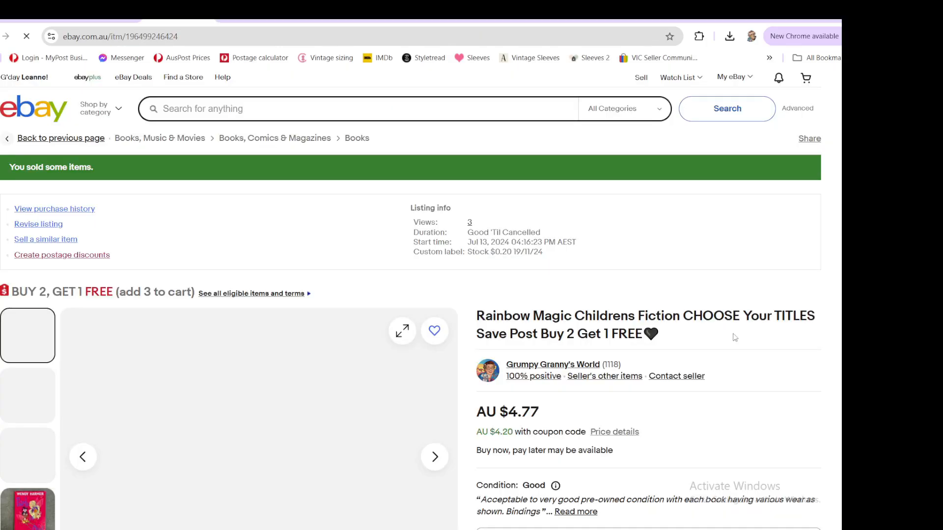
# - Review the live listing's photos and the options in the title variation list
pyautogui.scroll(-3, 732, 337)
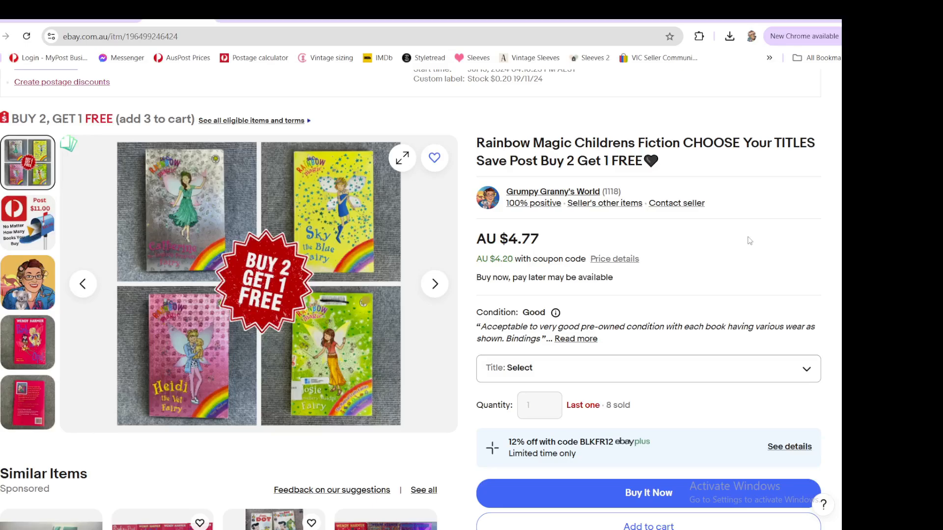
pyautogui.click(44, 354)
pyautogui.scroll(-3, 773, 289)
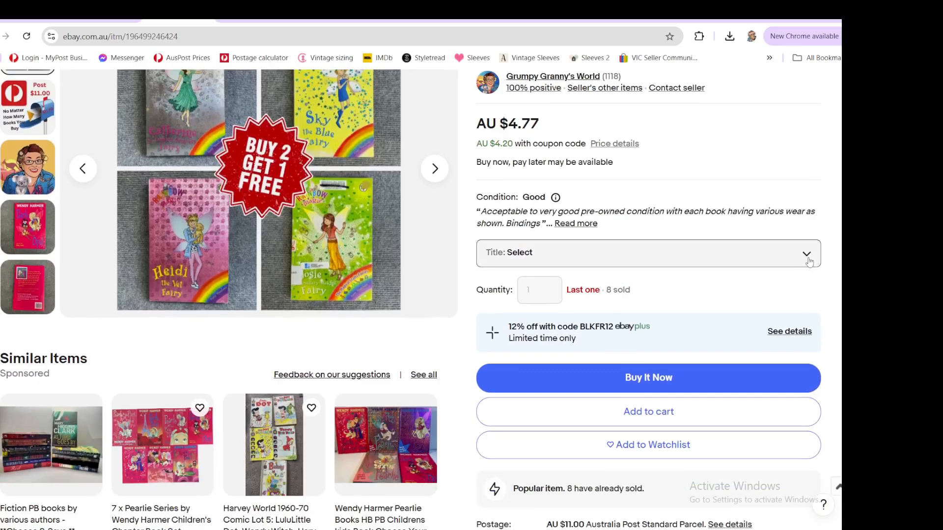
pyautogui.click(809, 261)
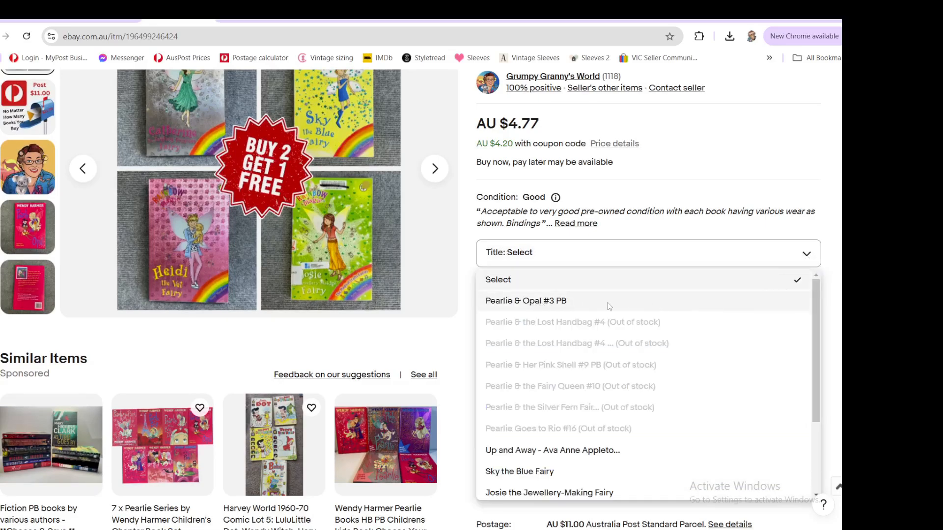
pyautogui.scroll(-1, 721, 391)
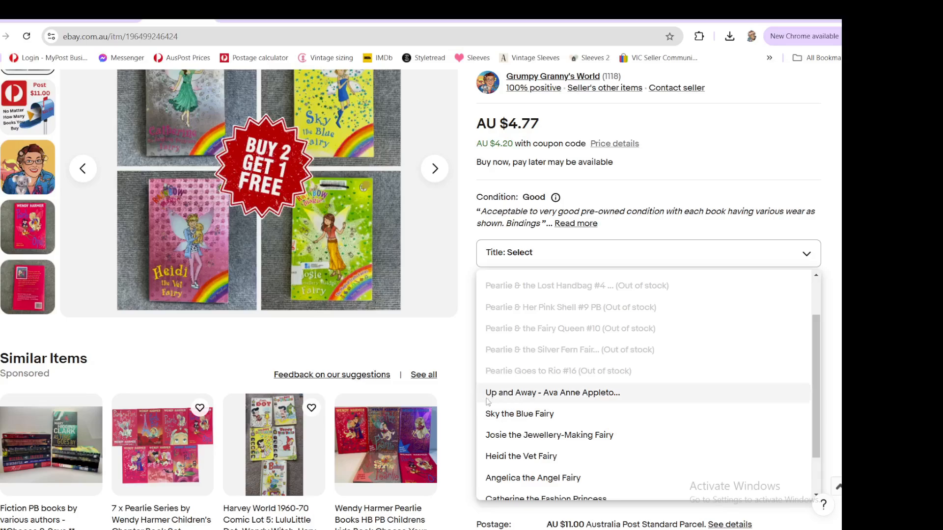
pyautogui.scroll(-1, 658, 399)
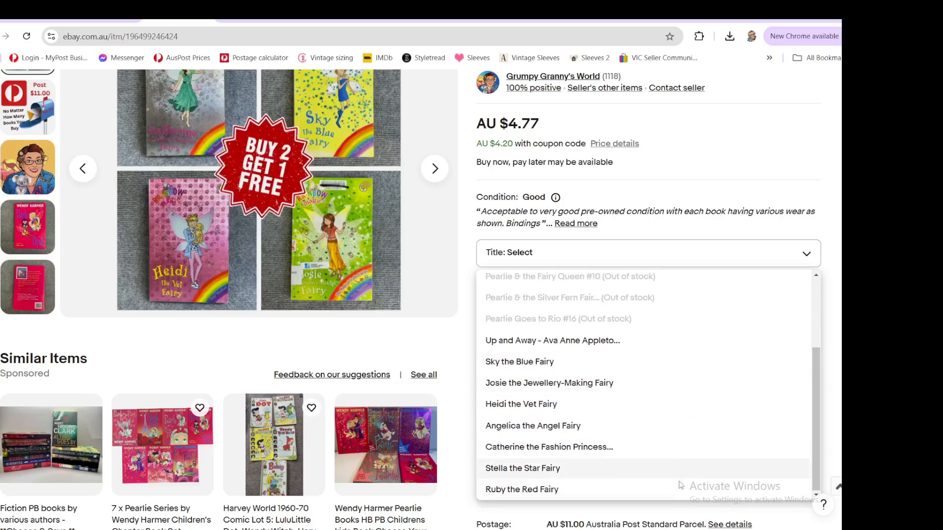
pyautogui.scroll(-1, 688, 447)
pyautogui.scroll(4, 717, 373)
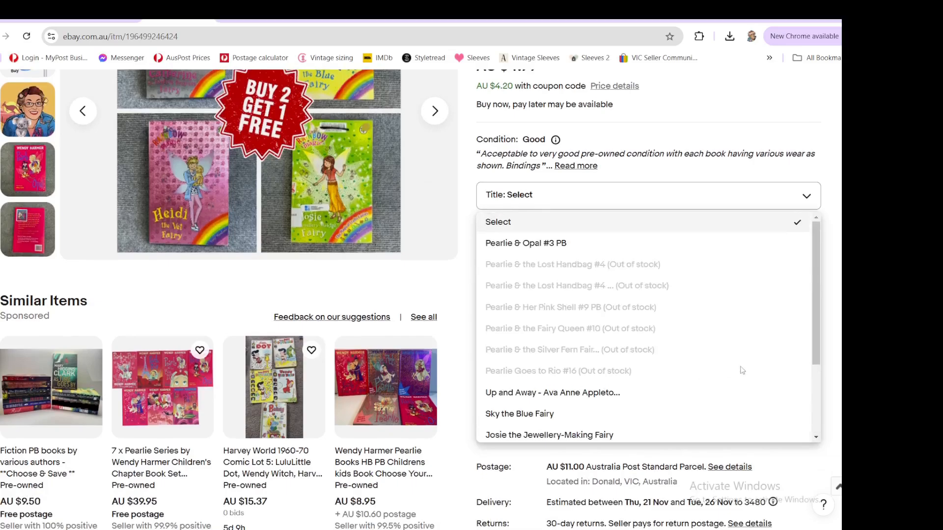
pyautogui.scroll(3, 744, 246)
pyautogui.click(743, 183)
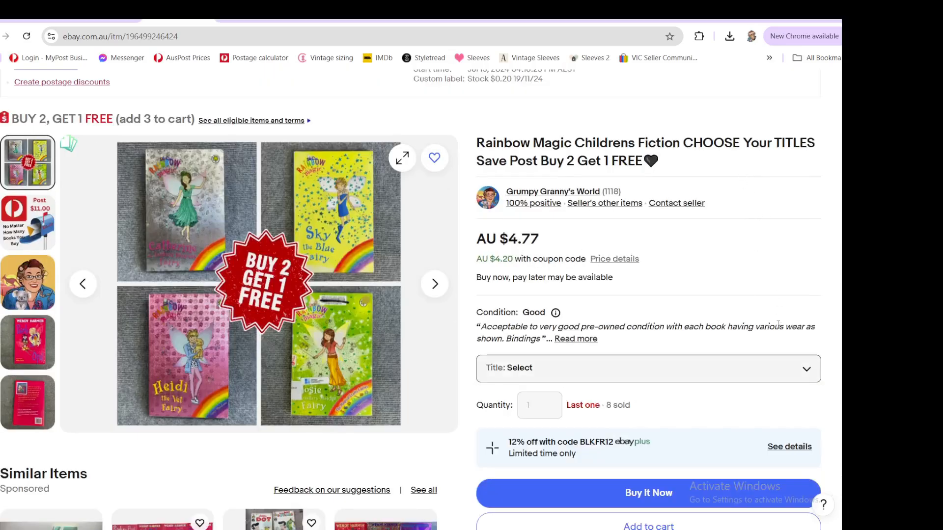
pyautogui.scroll(-4, 644, 275)
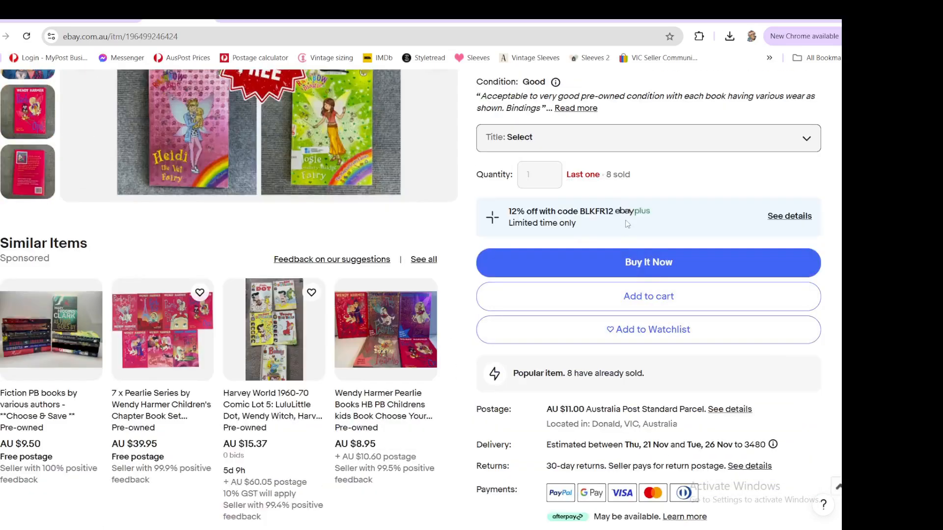